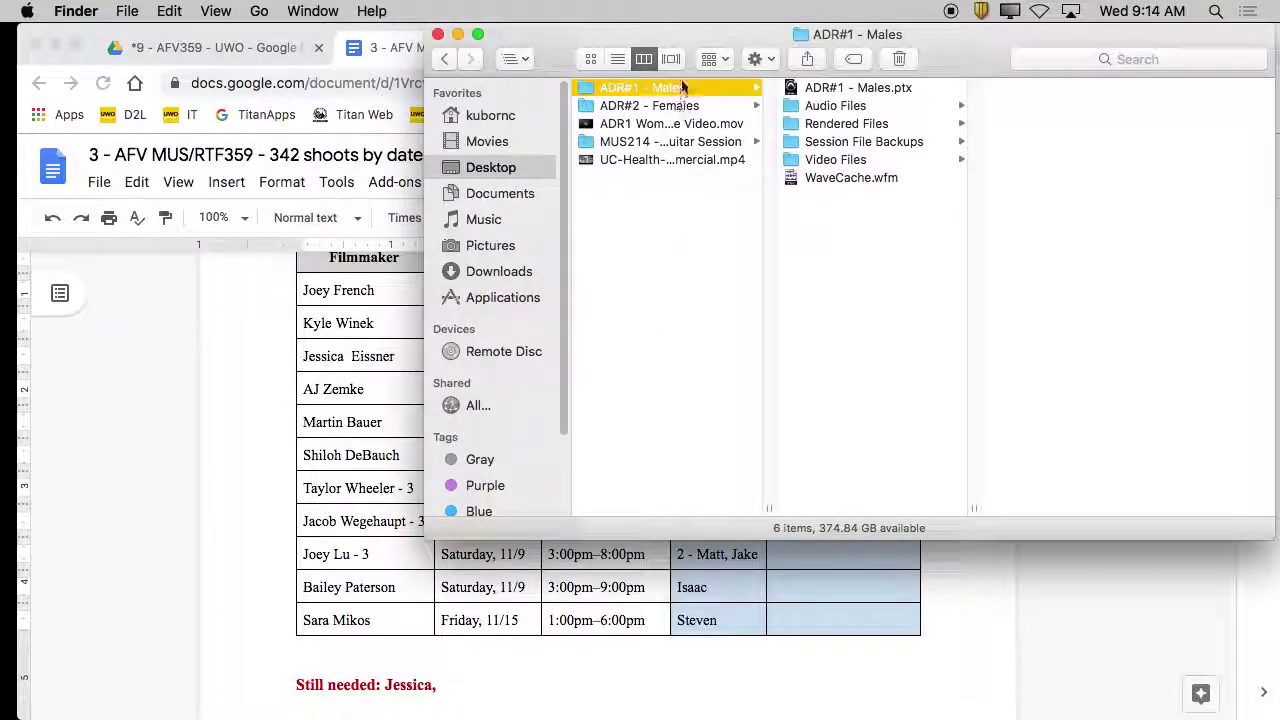
Open the ADR#1 - Males.ptx session, decline saving the detailed report, and close the floating video window
{"action": "left_click", "coordinate": [820, 90]}
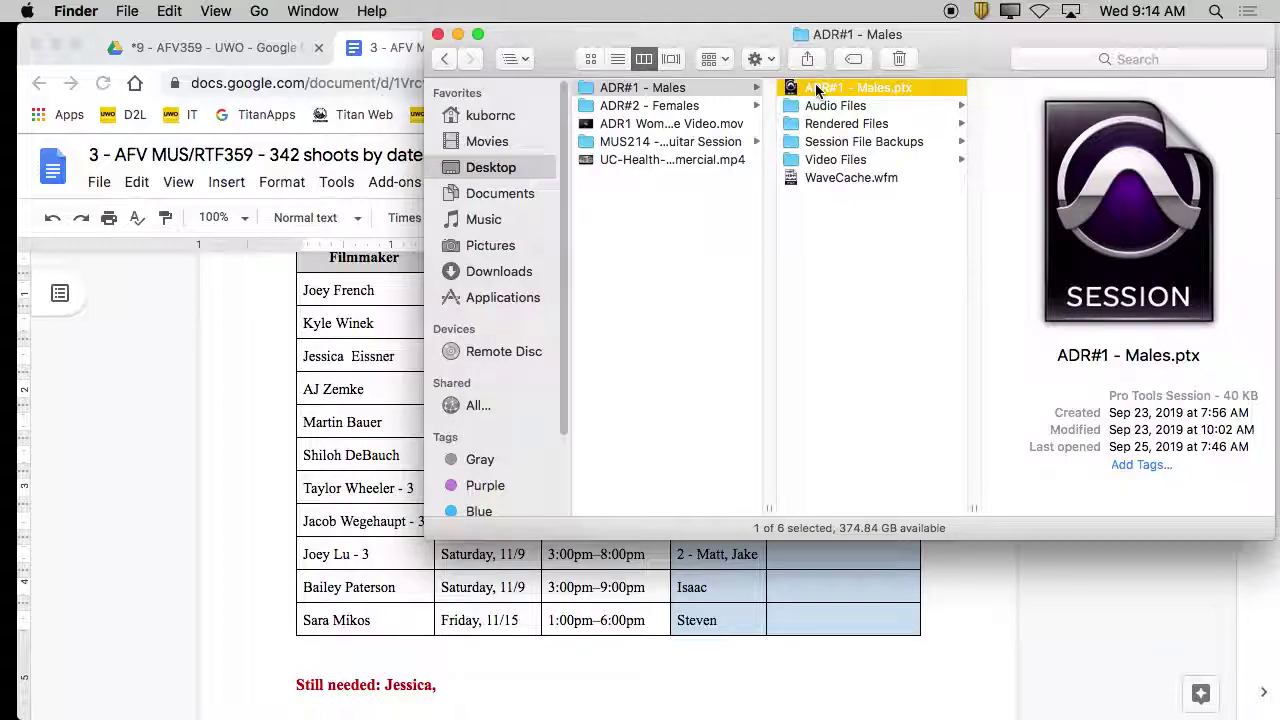
{"action": "double_click", "coordinate": [816, 91]}
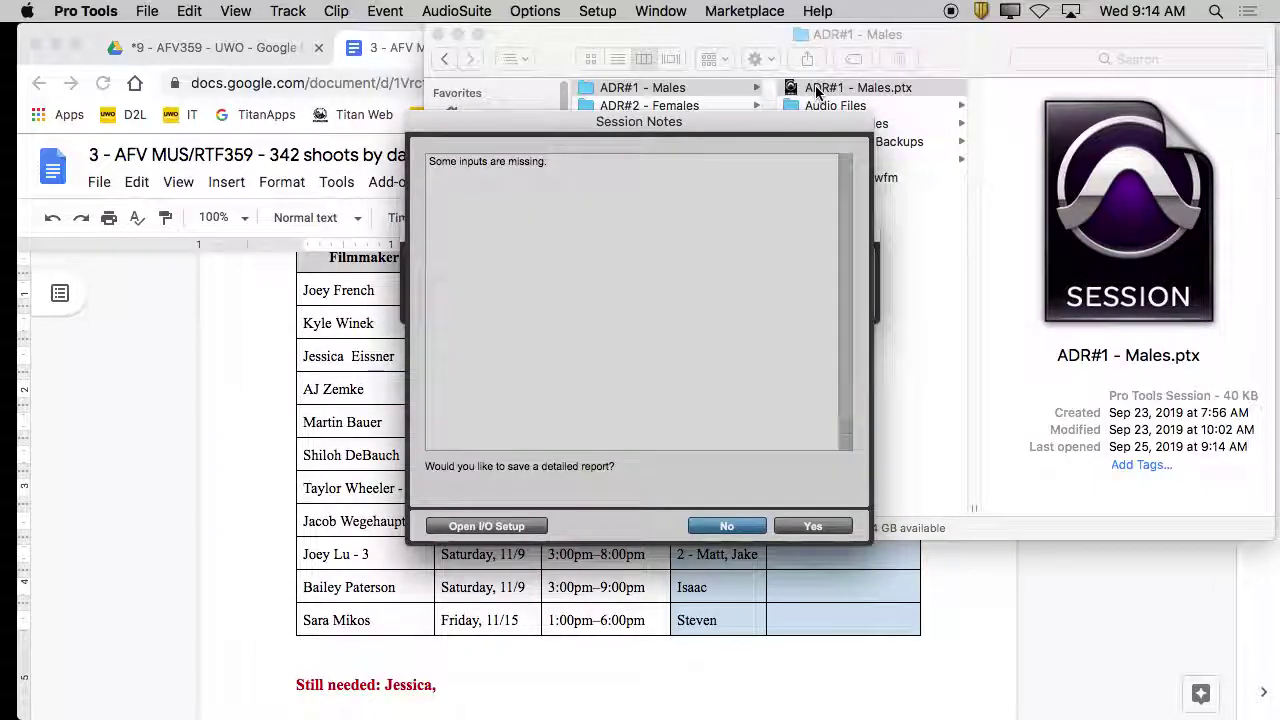
{"action": "left_click", "coordinate": [728, 525]}
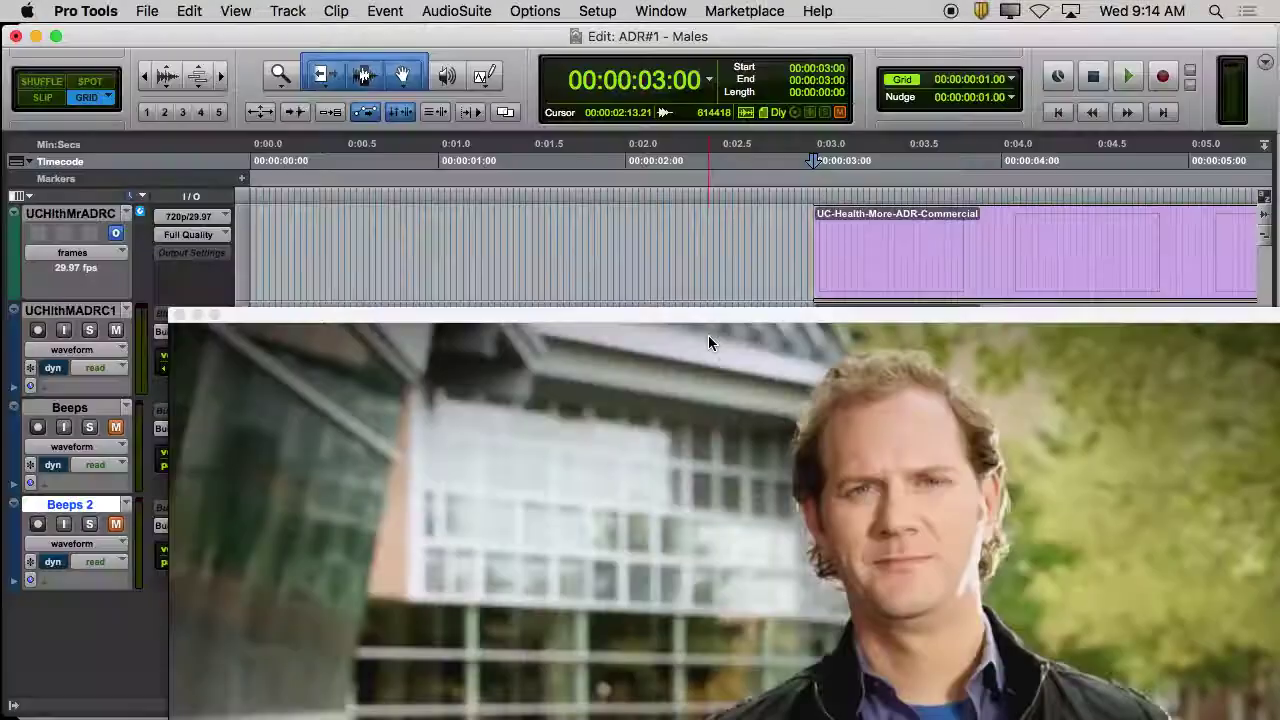
{"action": "left_click", "coordinate": [179, 315]}
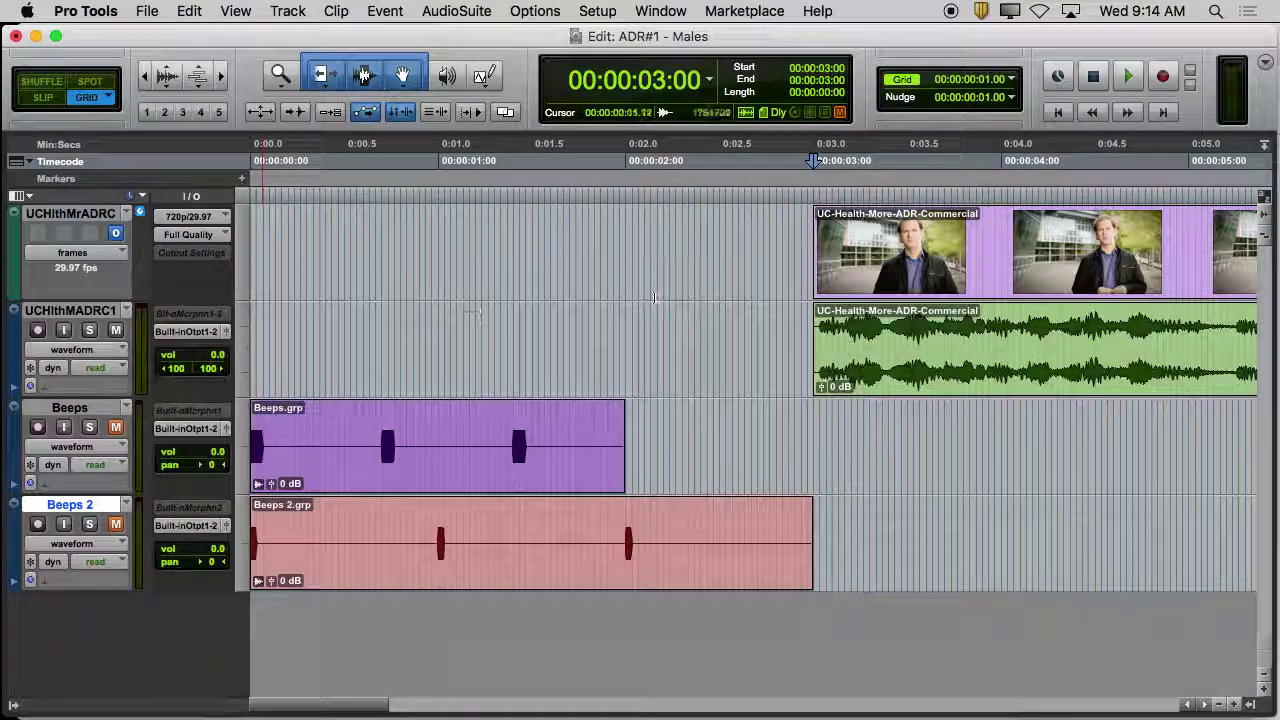
Check the session's playback engine device in the Playback Engine settings
{"action": "left_click", "coordinate": [610, 10]}
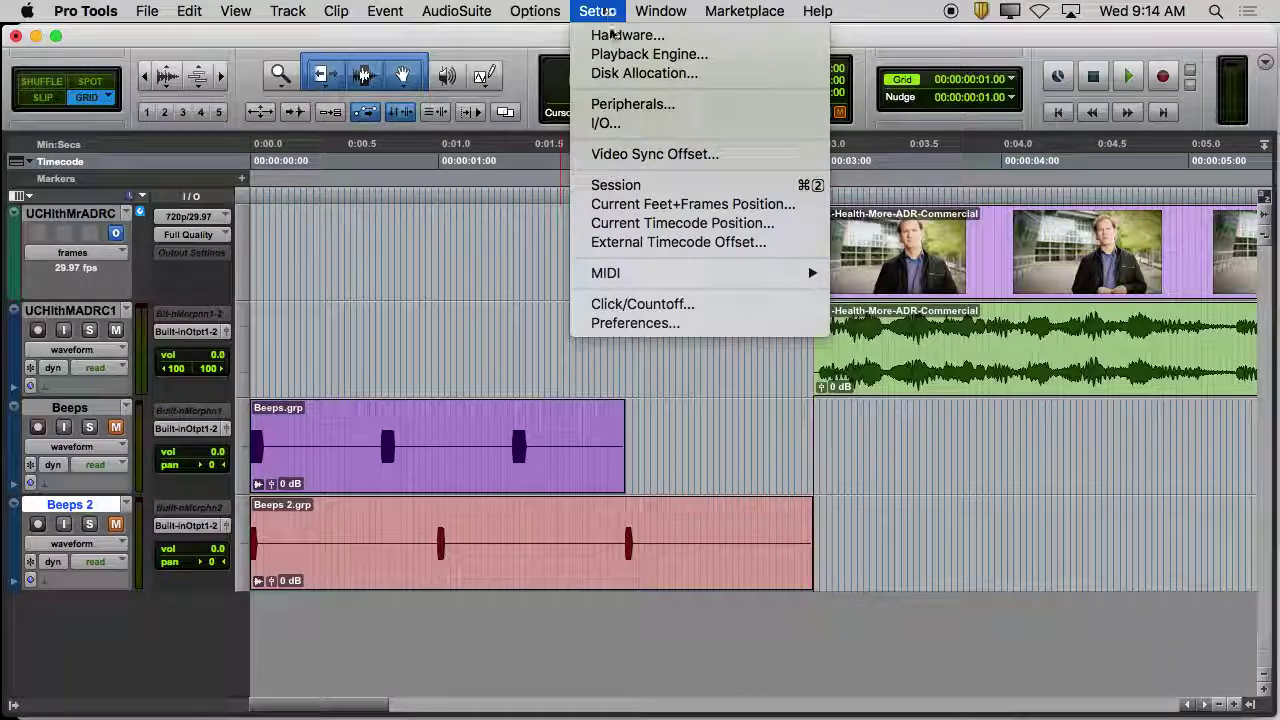
{"action": "left_click", "coordinate": [620, 51]}
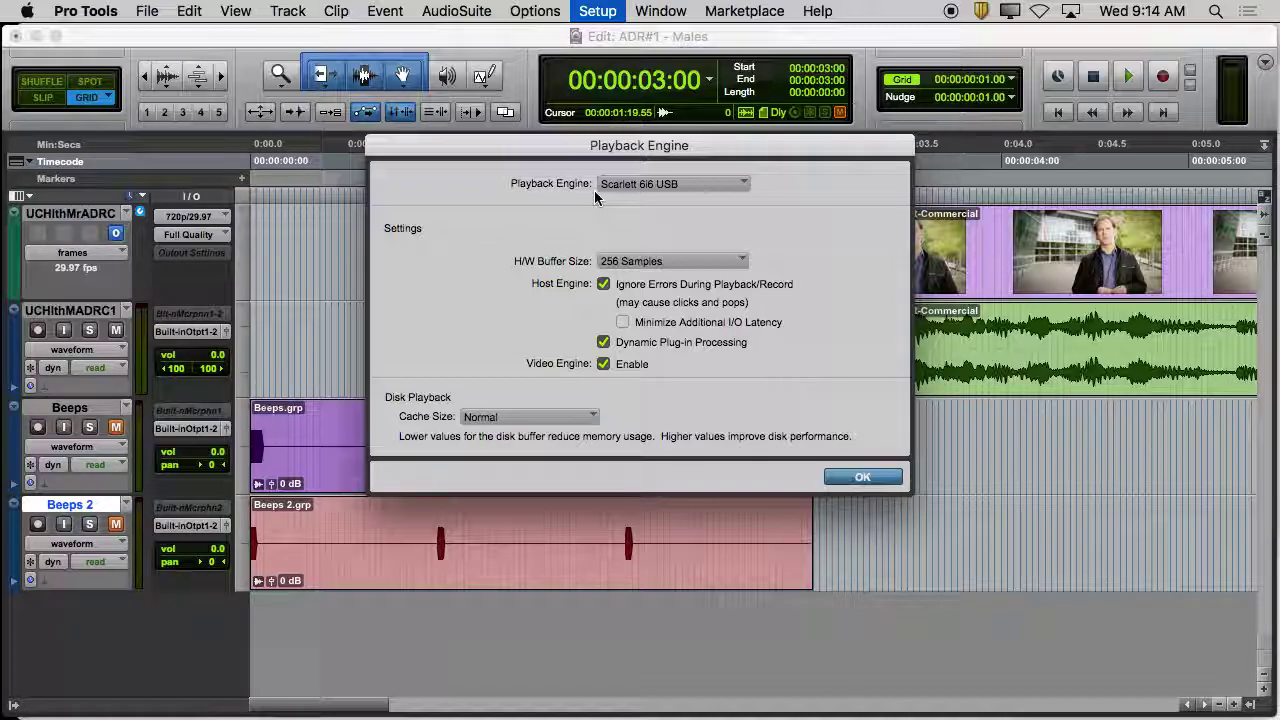
{"action": "left_click", "coordinate": [863, 477]}
{"action": "left_click", "coordinate": [603, 14]}
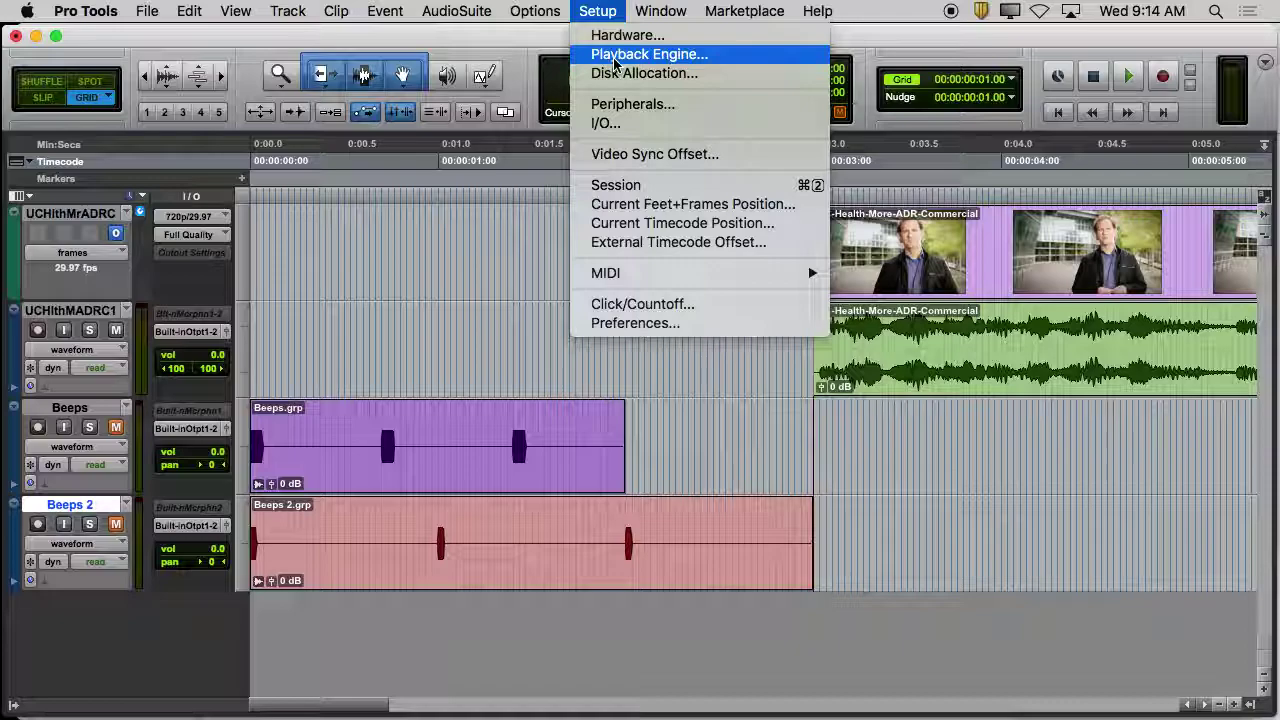
{"action": "left_click", "coordinate": [614, 58]}
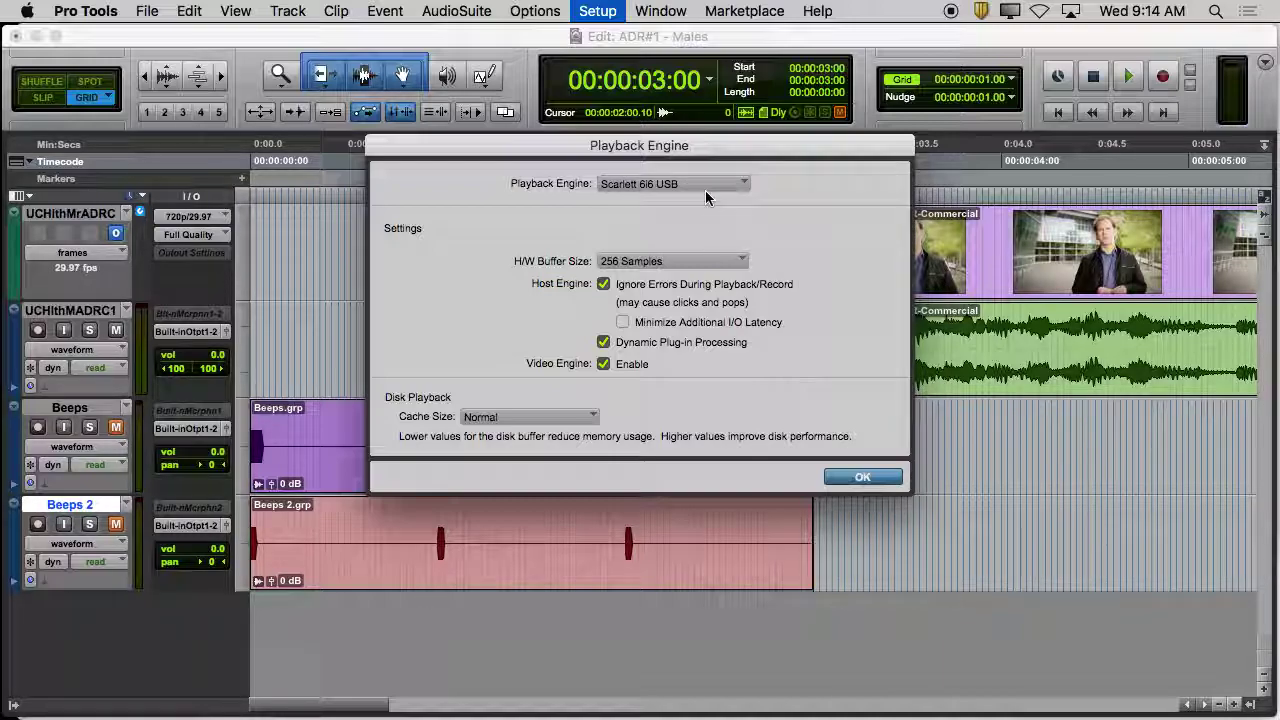
{"action": "left_click", "coordinate": [860, 480]}
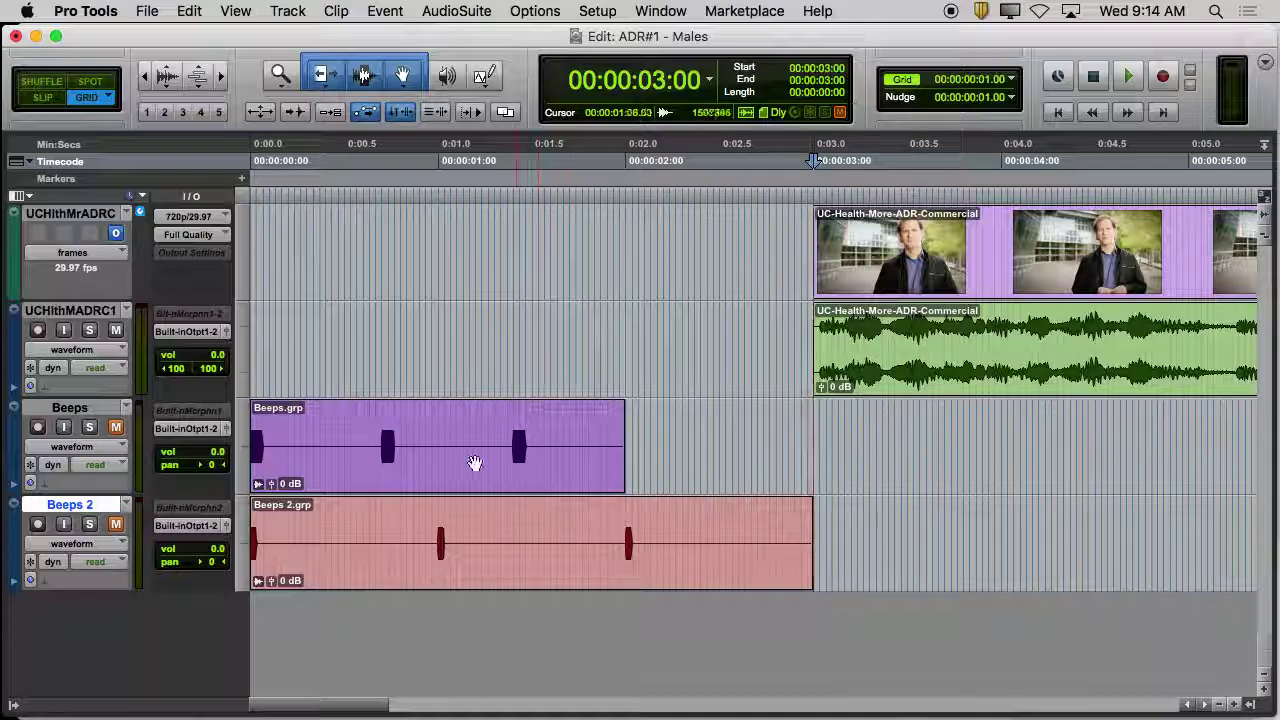
Move the Beeps 2.grp clip so that it starts at 00:00:00:02
{"action": "mouse_move", "coordinate": [463, 477]}
{"action": "left_mouse_down"}
{"action": "mouse_move", "coordinate": [557, 477]}
{"action": "mouse_move", "coordinate": [458, 475]}
{"action": "left_mouse_up"}
{"action": "left_click_drag", "start_coordinate": [505, 586], "coordinate": [568, 584]}
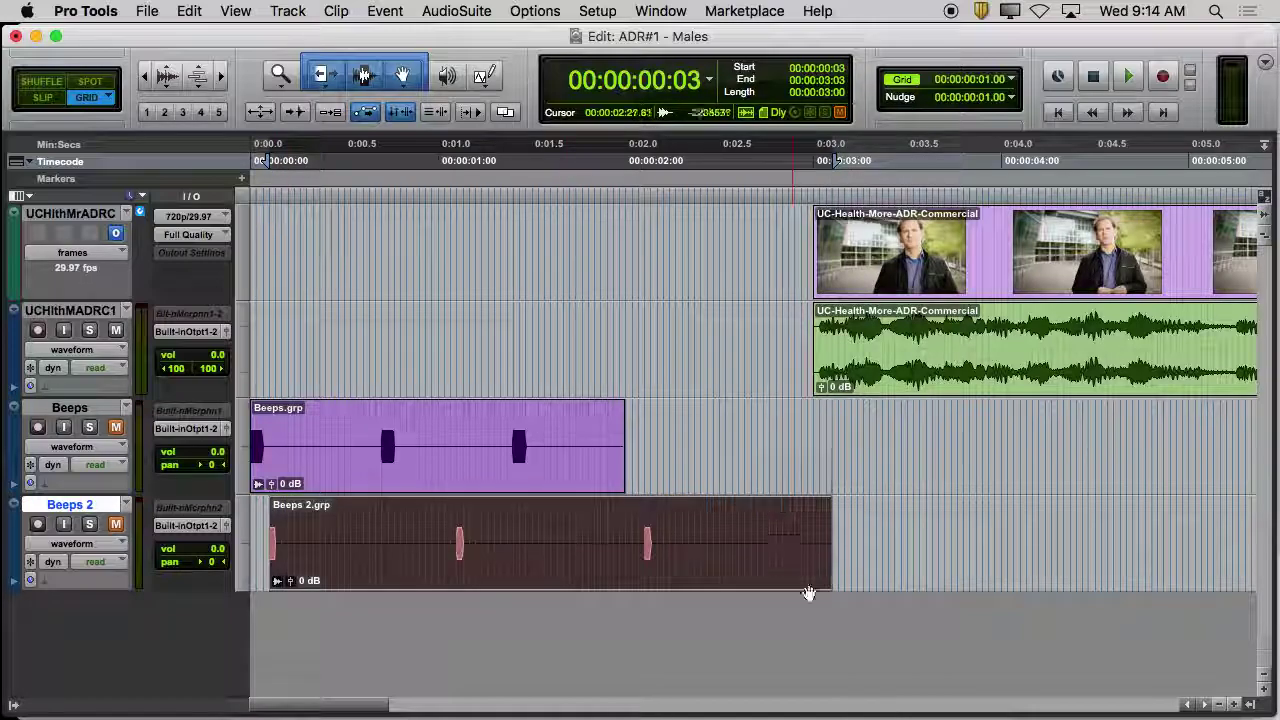
{"action": "mouse_move", "coordinate": [686, 574]}
{"action": "left_mouse_down"}
{"action": "mouse_move", "coordinate": [654, 577]}
{"action": "mouse_move", "coordinate": [680, 574]}
{"action": "left_mouse_up"}
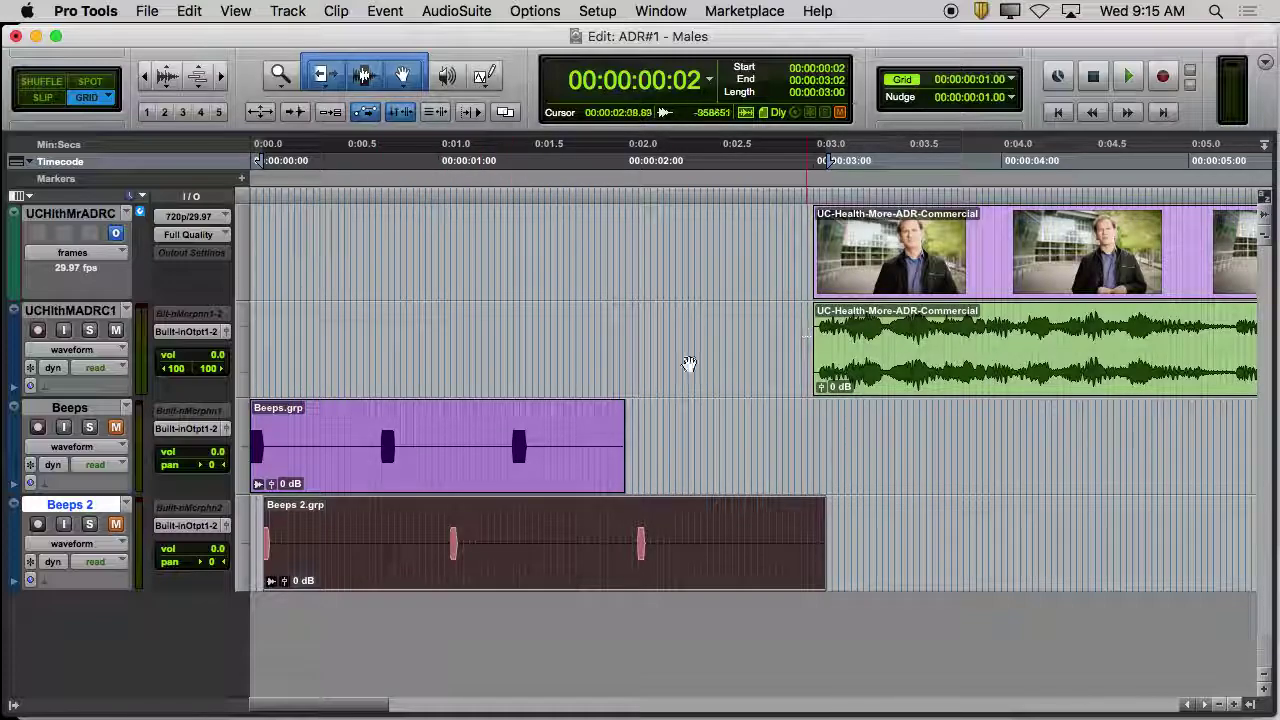
Create one new mono audio track with a Samples timebase below the Beeps 2 track
{"action": "key", "text": "super+shift+n"}
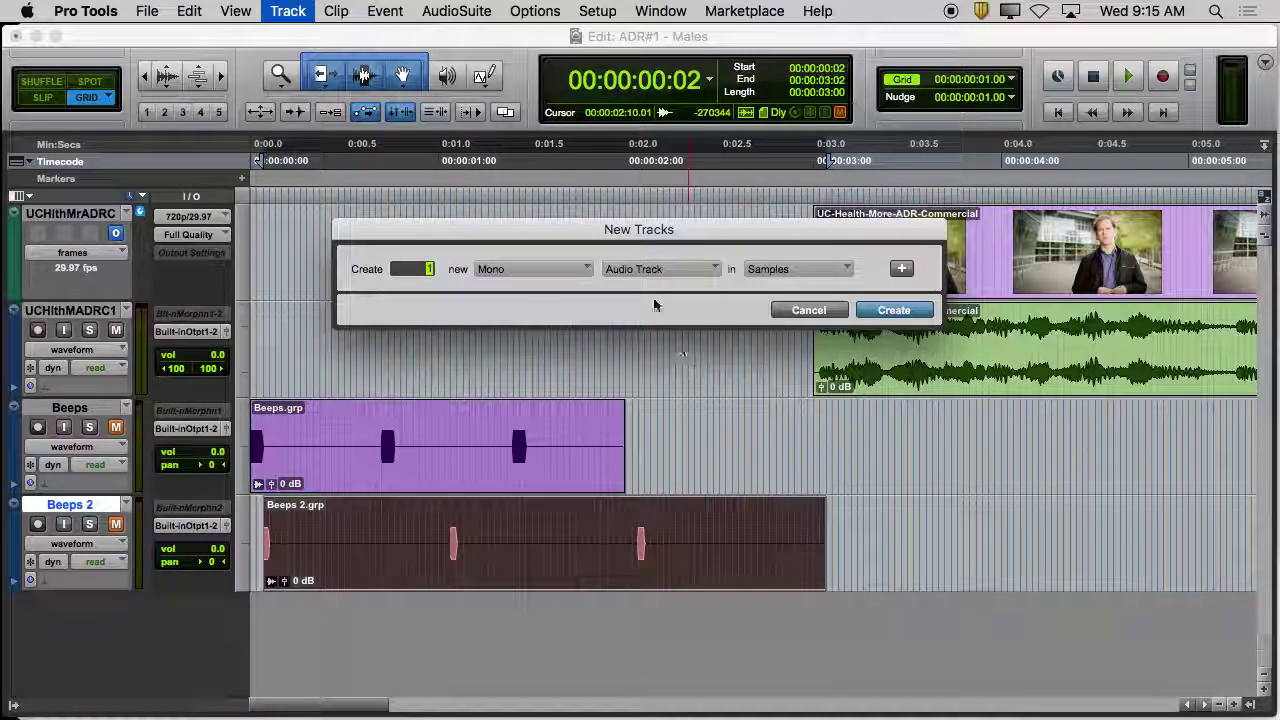
{"action": "left_click", "coordinate": [805, 312]}
{"action": "left_click", "coordinate": [288, 11]}
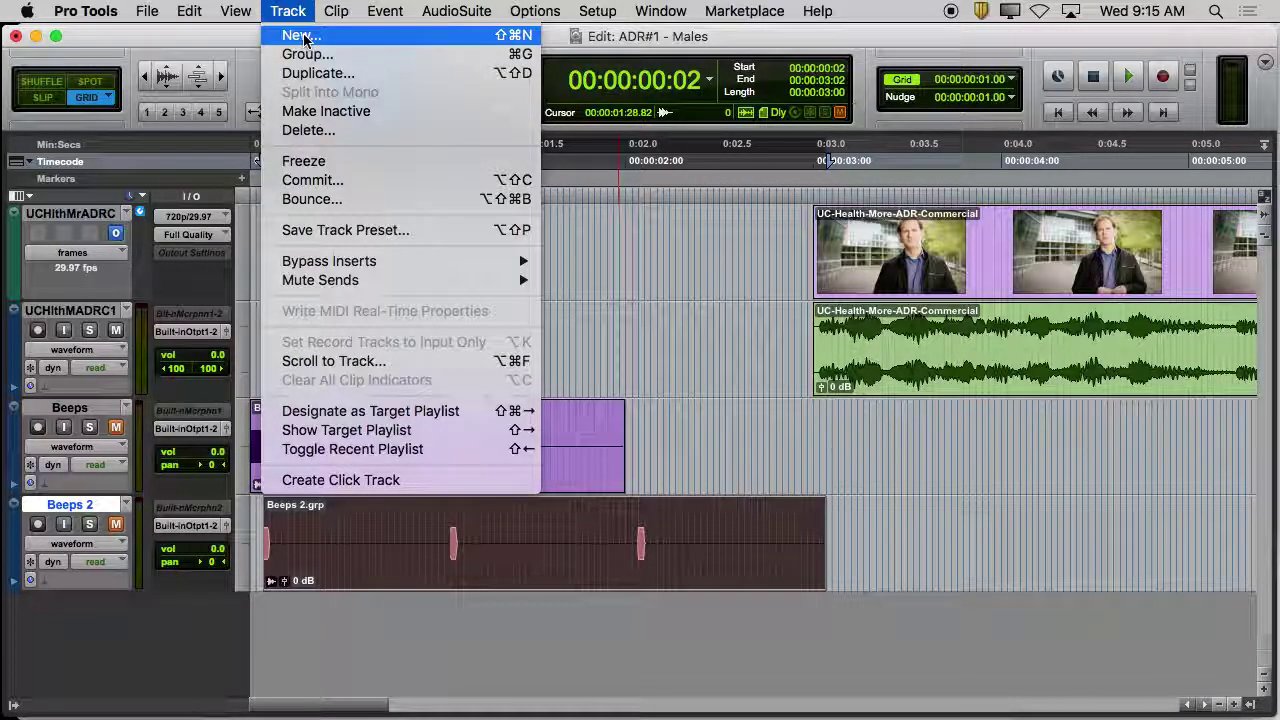
{"action": "left_click", "coordinate": [305, 38]}
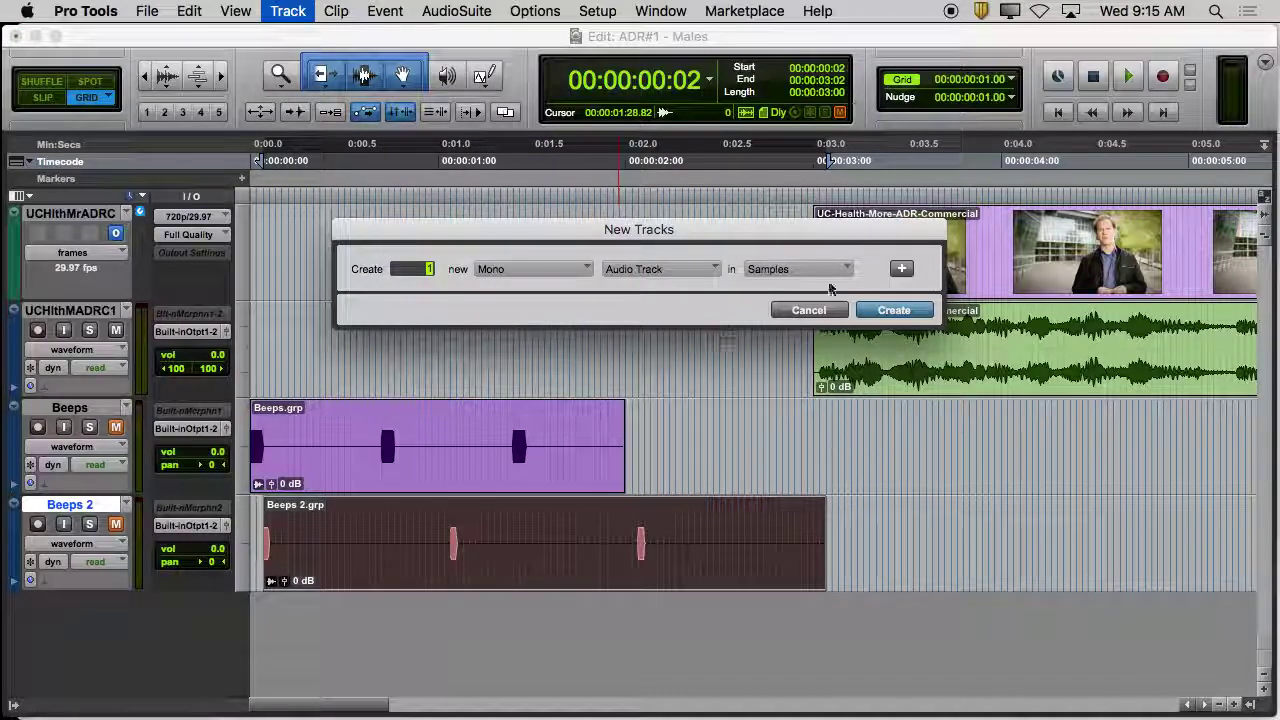
{"action": "left_click", "coordinate": [893, 311]}
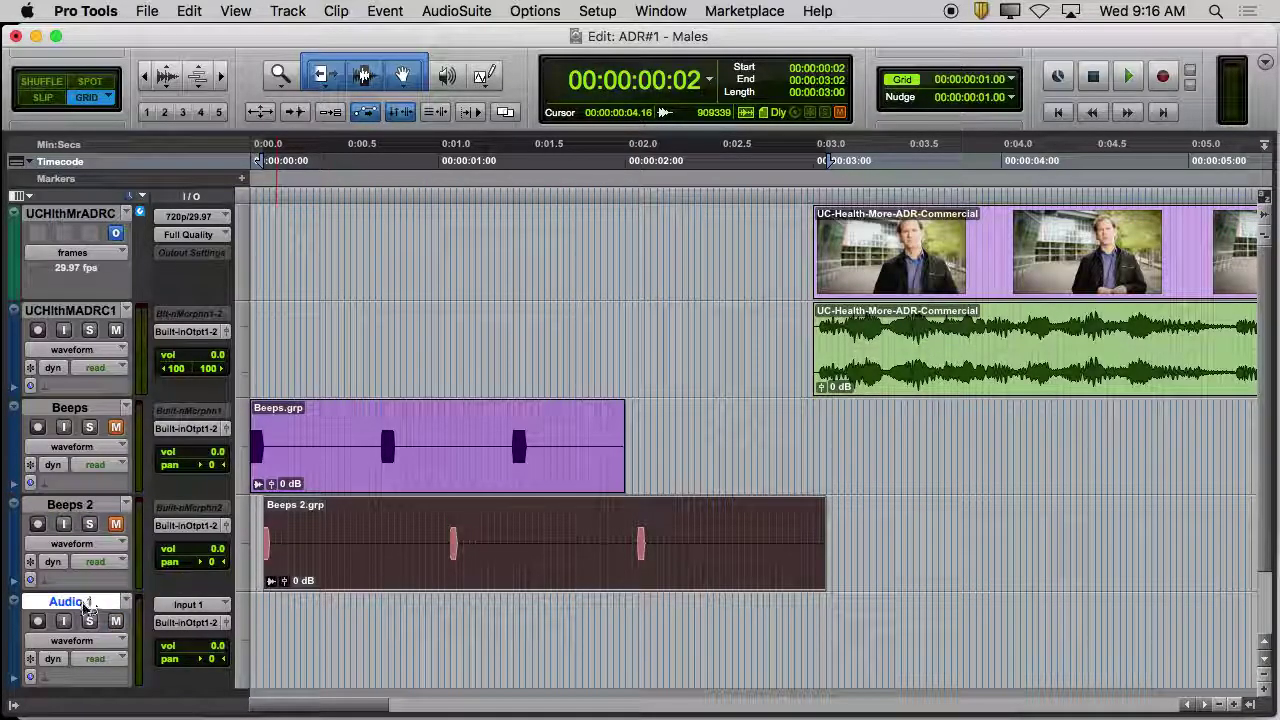
{"action": "left_click", "coordinate": [1250, 704]}
{"action": "left_click_drag", "start_coordinate": [1169, 585], "coordinate": [1004, 571]}
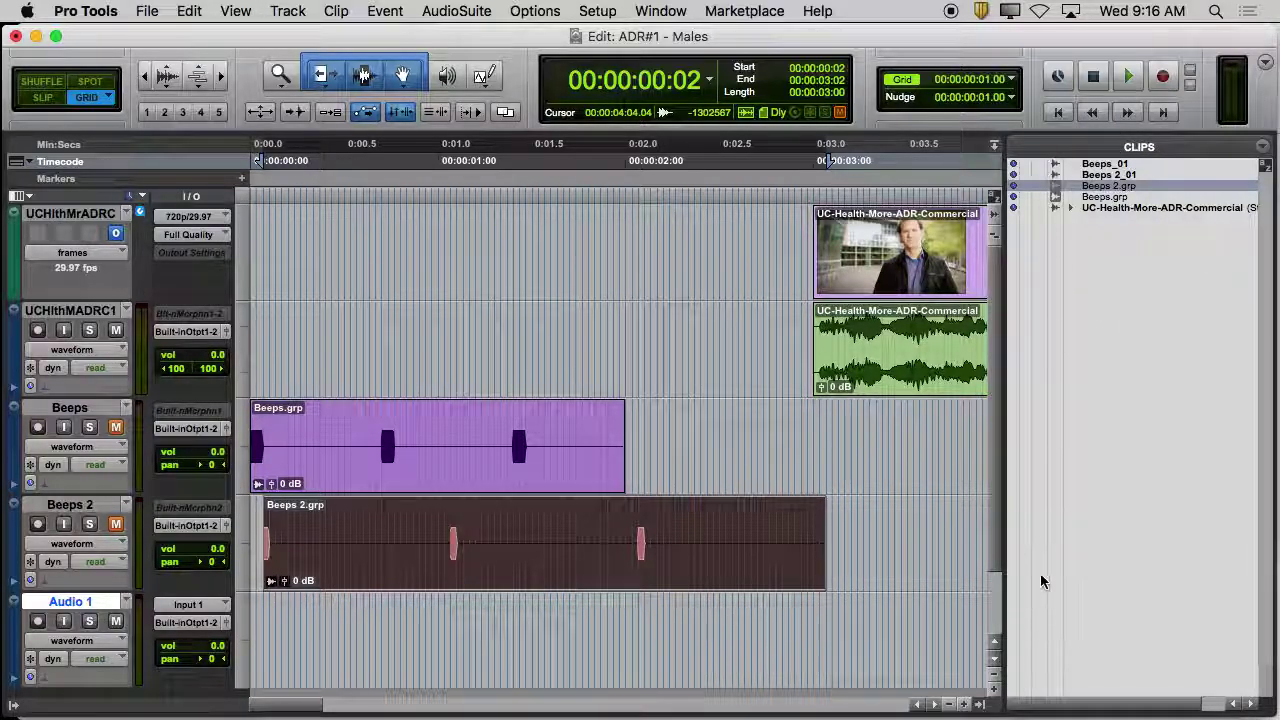
{"action": "left_click", "coordinate": [984, 705]}
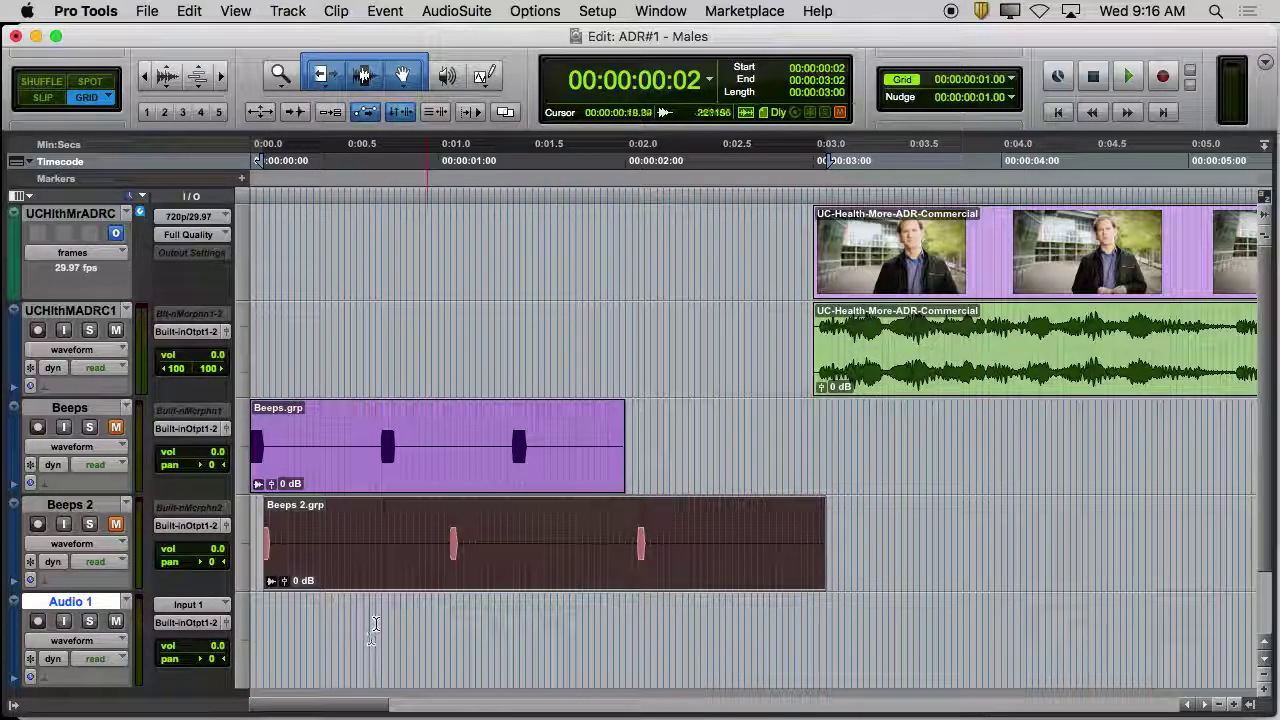
Rename the new audio track to "CTK VO"
{"action": "double_click", "coordinate": [70, 603]}
{"action": "type", "text": "CTK VO"}
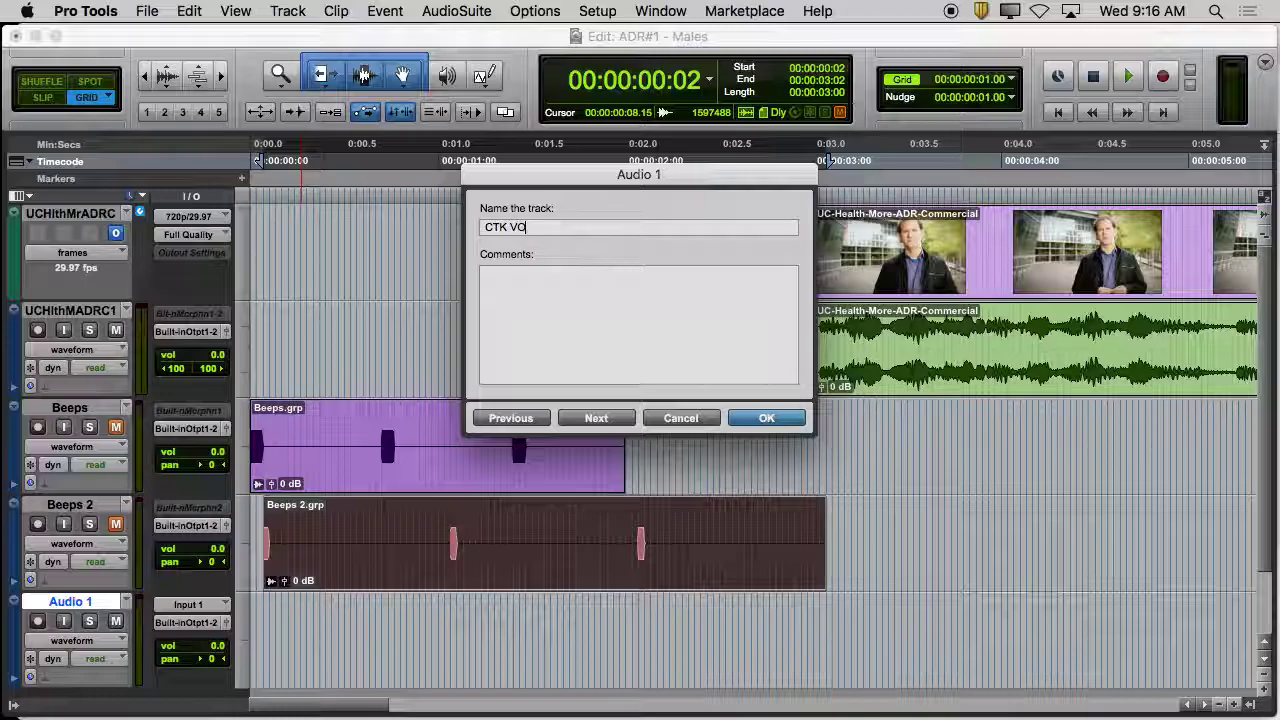
{"action": "left_click", "coordinate": [753, 420]}
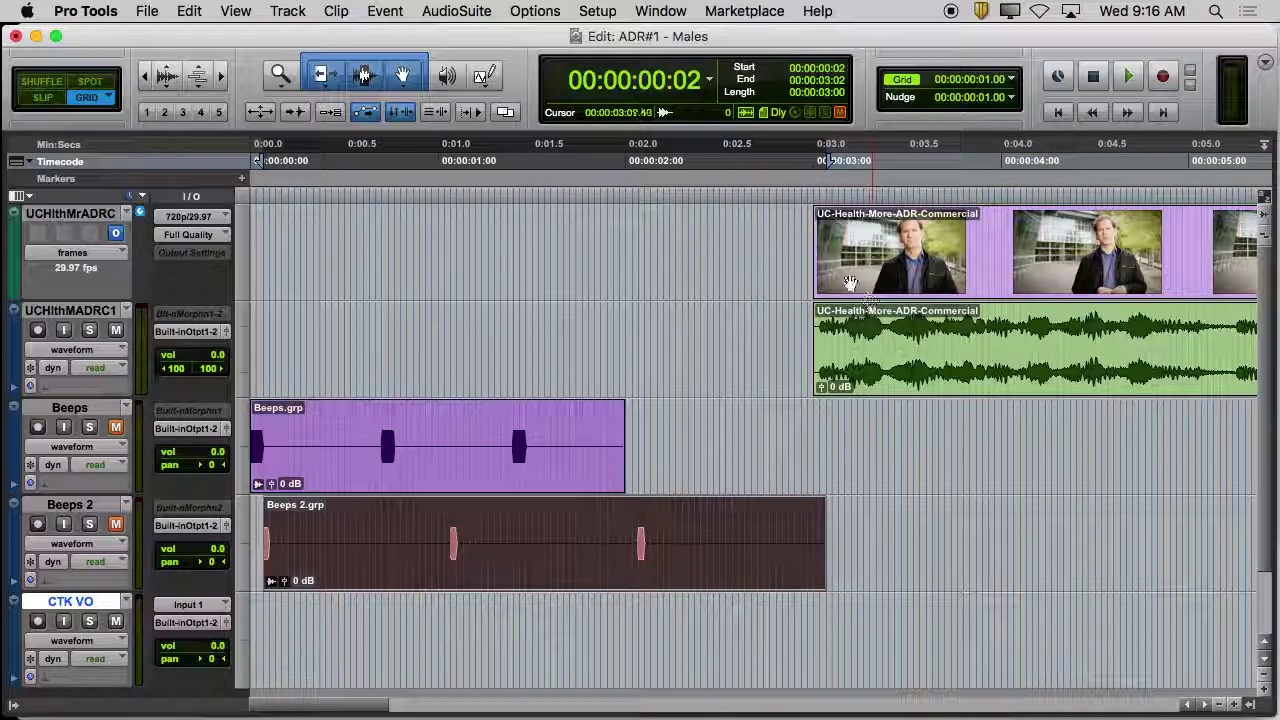
Place the playback cursor at 00:00:03:01 and play the beginning of the commercial
{"action": "left_click", "coordinate": [820, 161]}
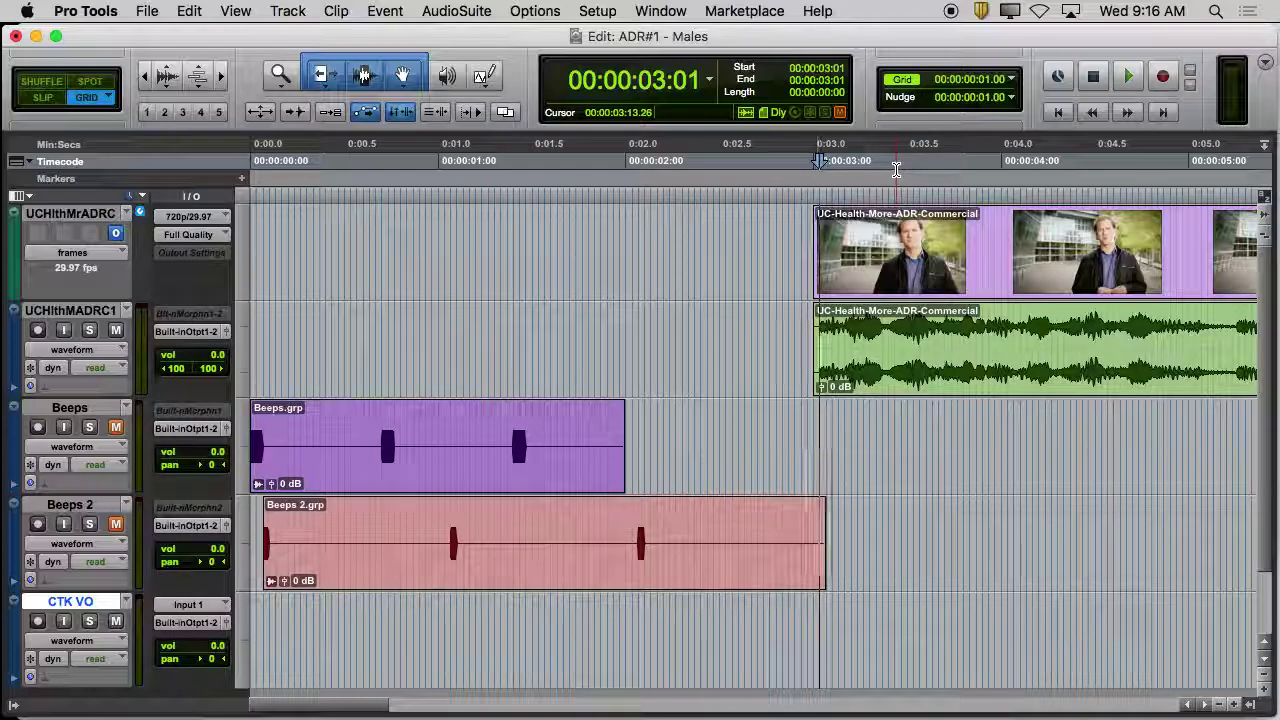
{"action": "key", "text": "space"}
{"action": "key", "text": "space"}
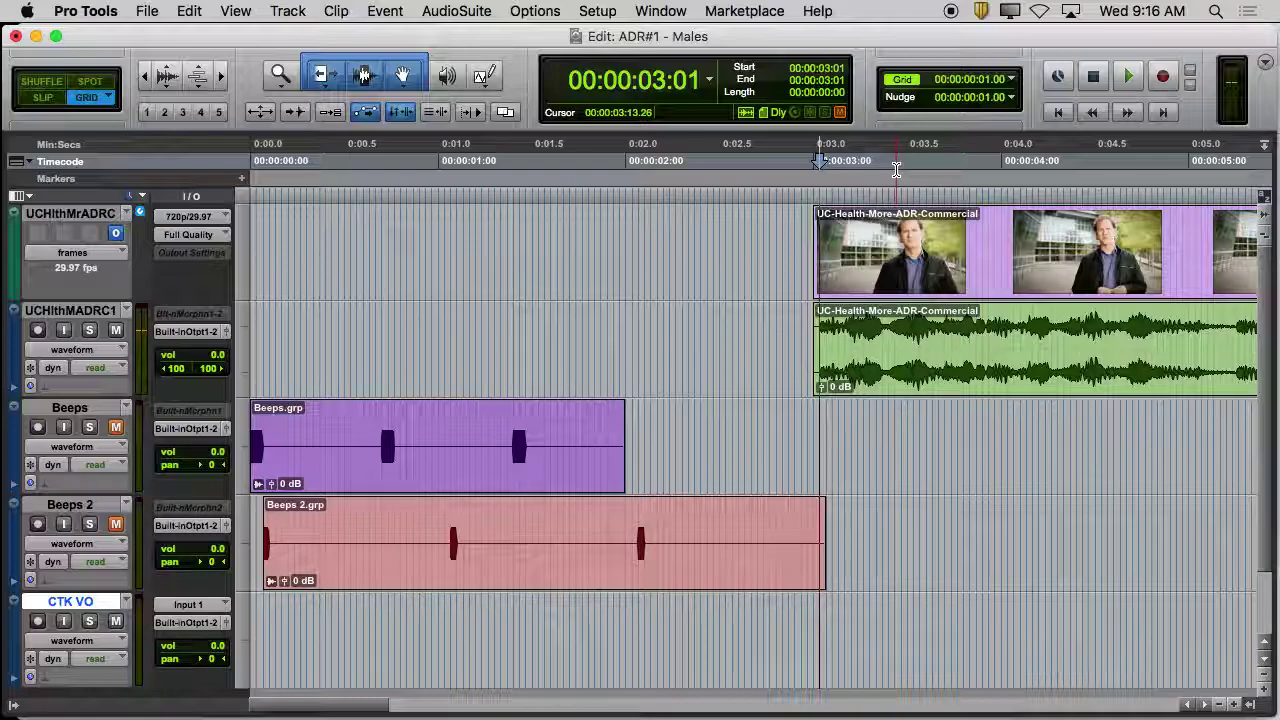
{"action": "key", "text": "space"}
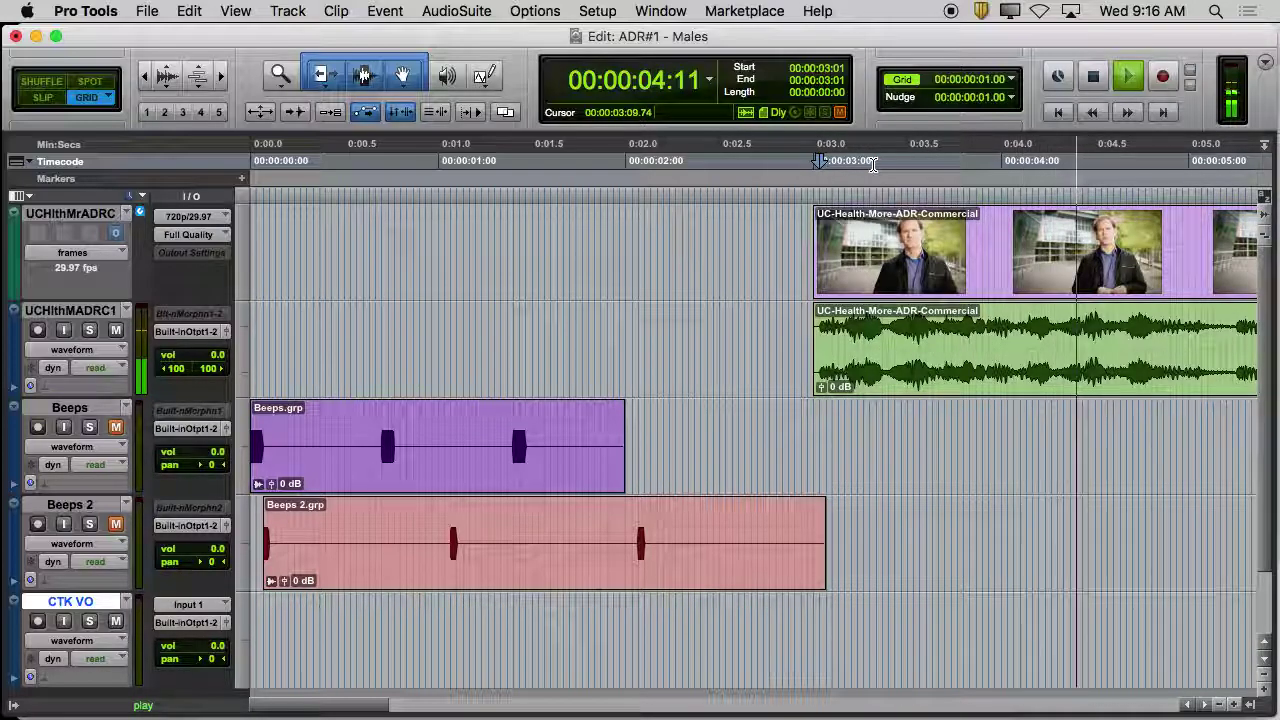
{"action": "key", "text": "space"}
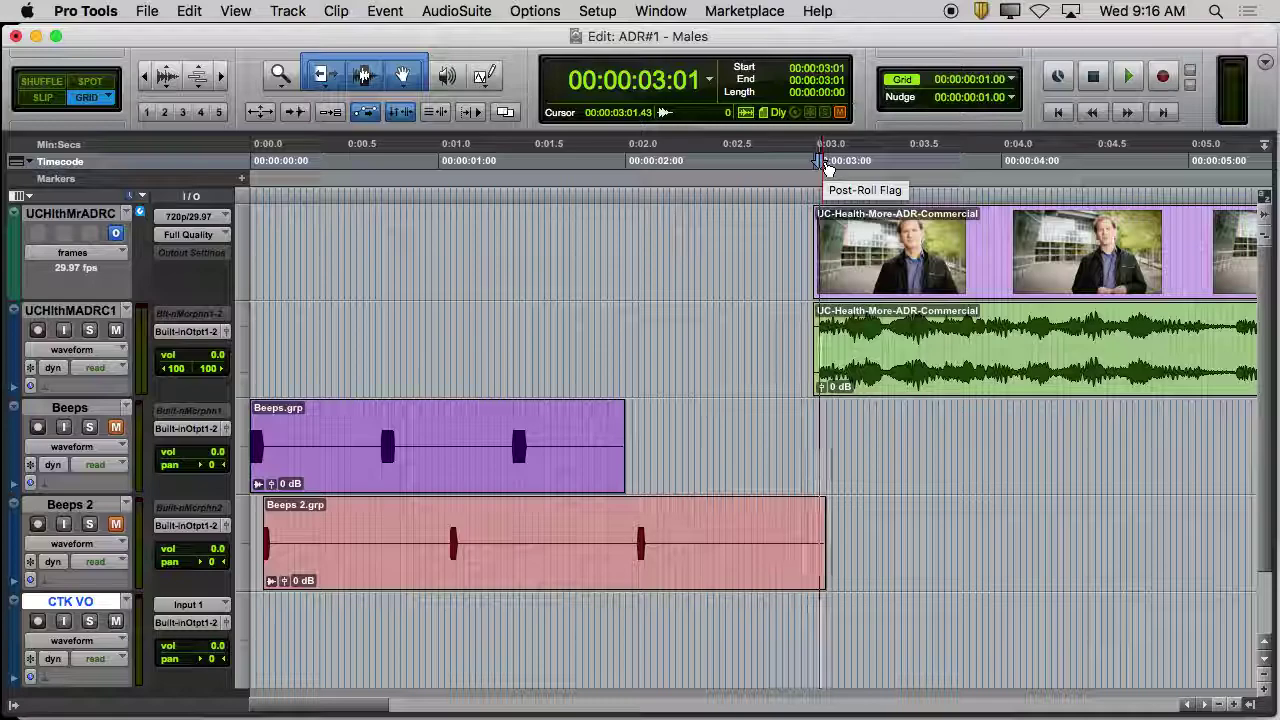
Try to stretch a timeline selection over the start of the UC-Health-More-ADR-Commercial clip
{"action": "left_click_drag", "start_coordinate": [825, 167], "coordinate": [1206, 216]}
{"action": "left_click", "coordinate": [800, 176]}
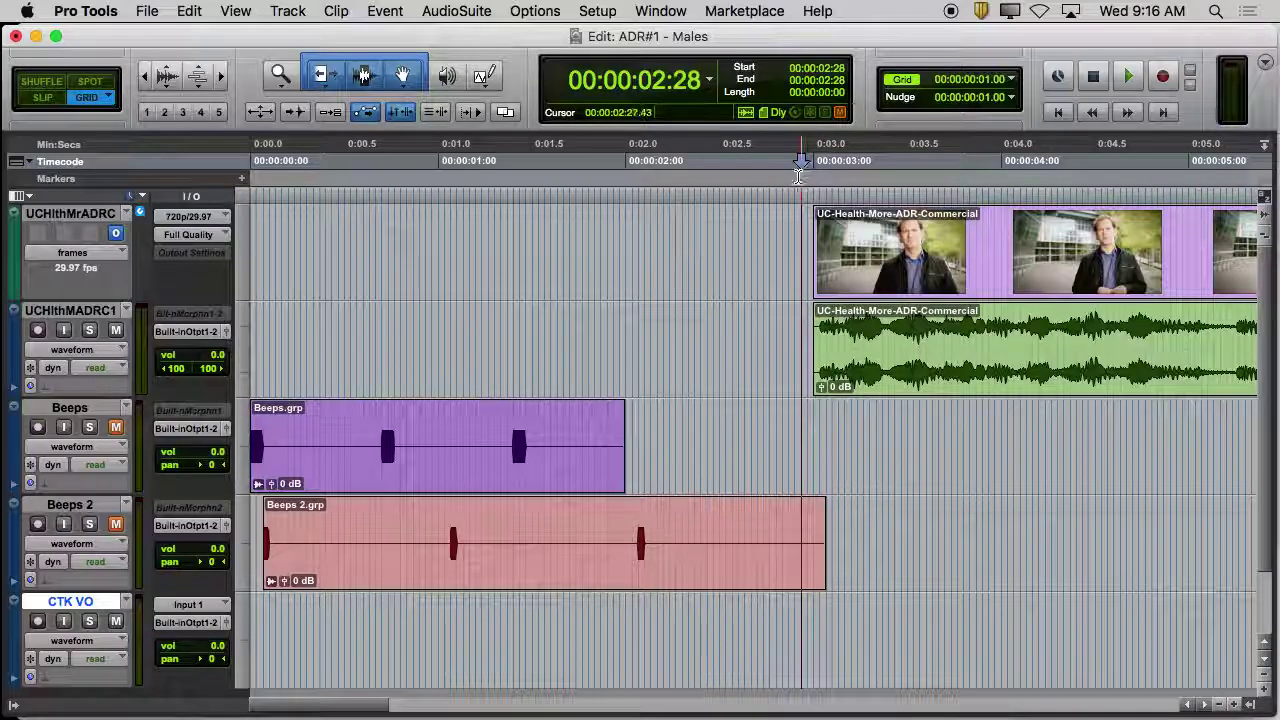
{"action": "left_click_drag", "start_coordinate": [818, 160], "coordinate": [919, 160]}
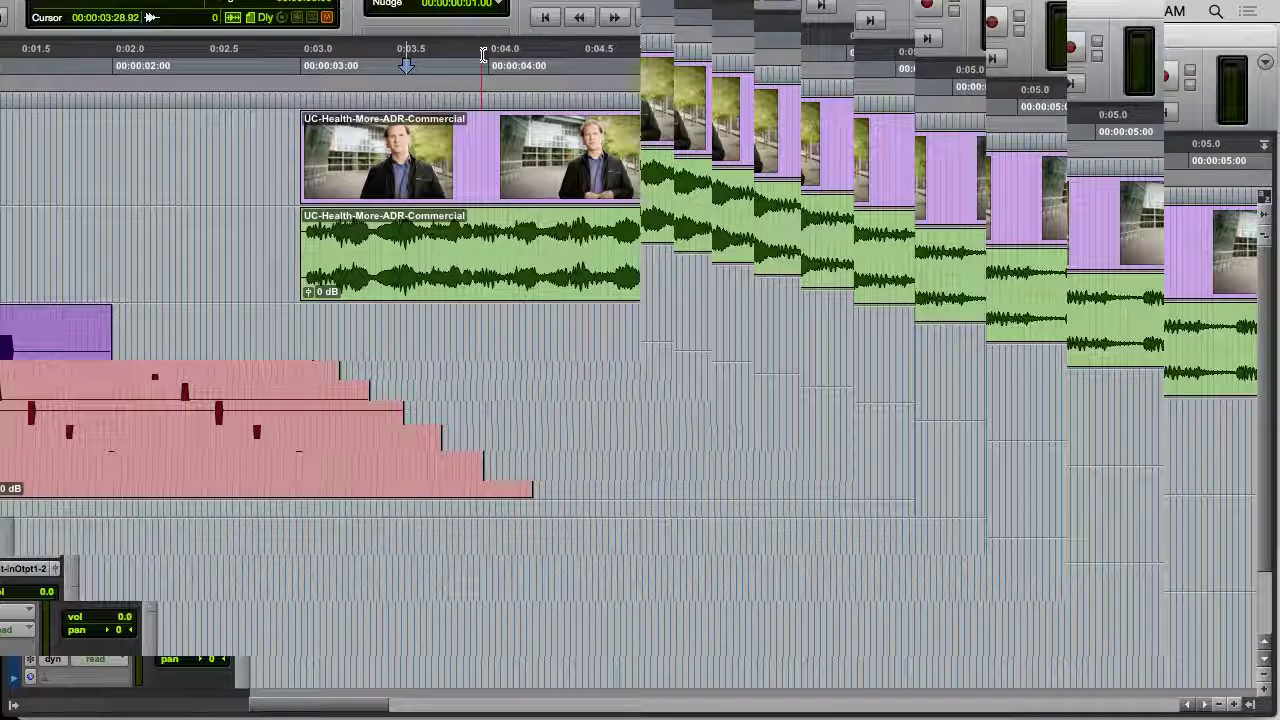
{"action": "left_click_drag", "start_coordinate": [459, 54], "coordinate": [225, 60]}
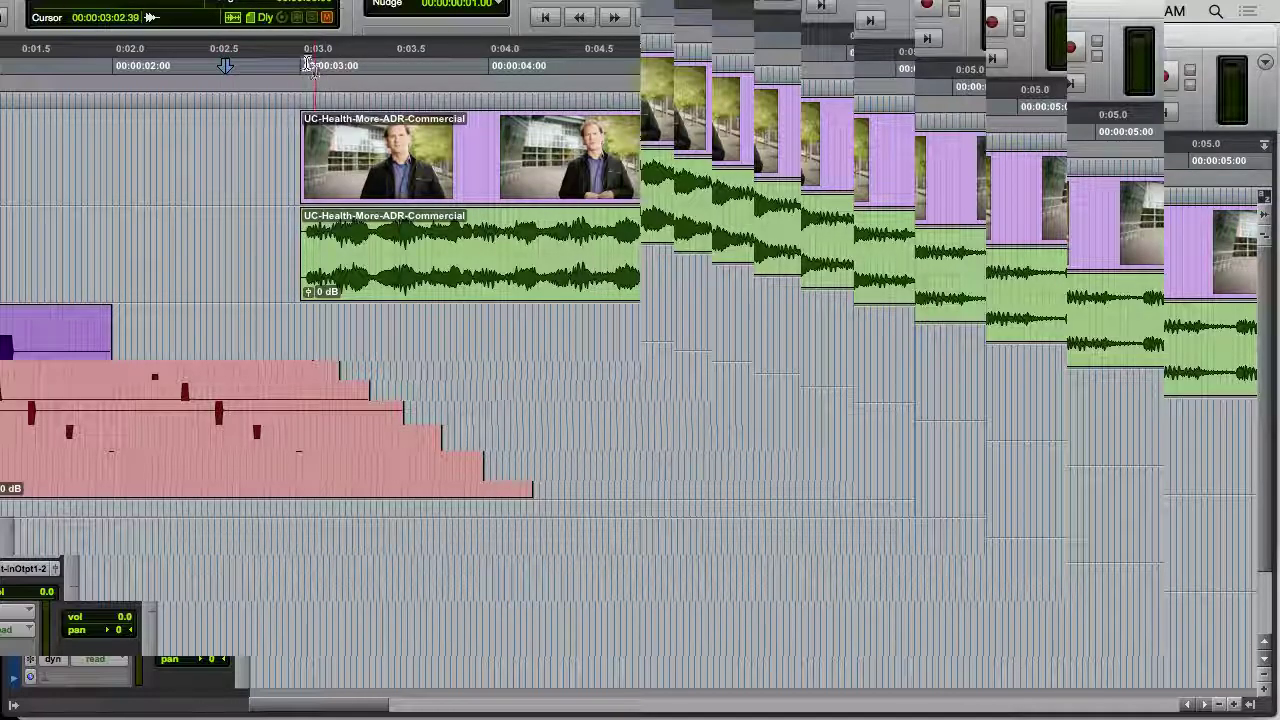
Select the commercial's opening phrase on the timeline from 00:00:03:01 to 00:00:05:07 and play the selection
{"action": "left_click_drag", "start_coordinate": [304, 58], "coordinate": [443, 72]}
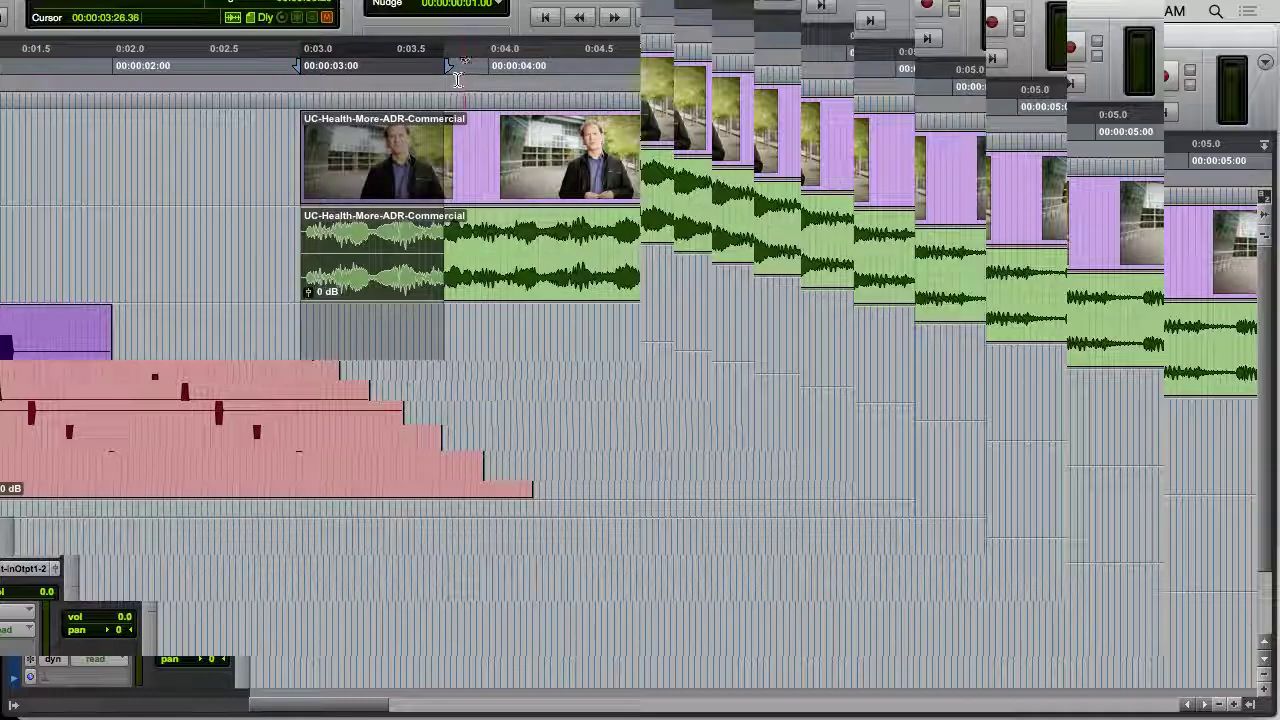
{"action": "left_click_drag", "start_coordinate": [510, 78], "coordinate": [614, 82]}
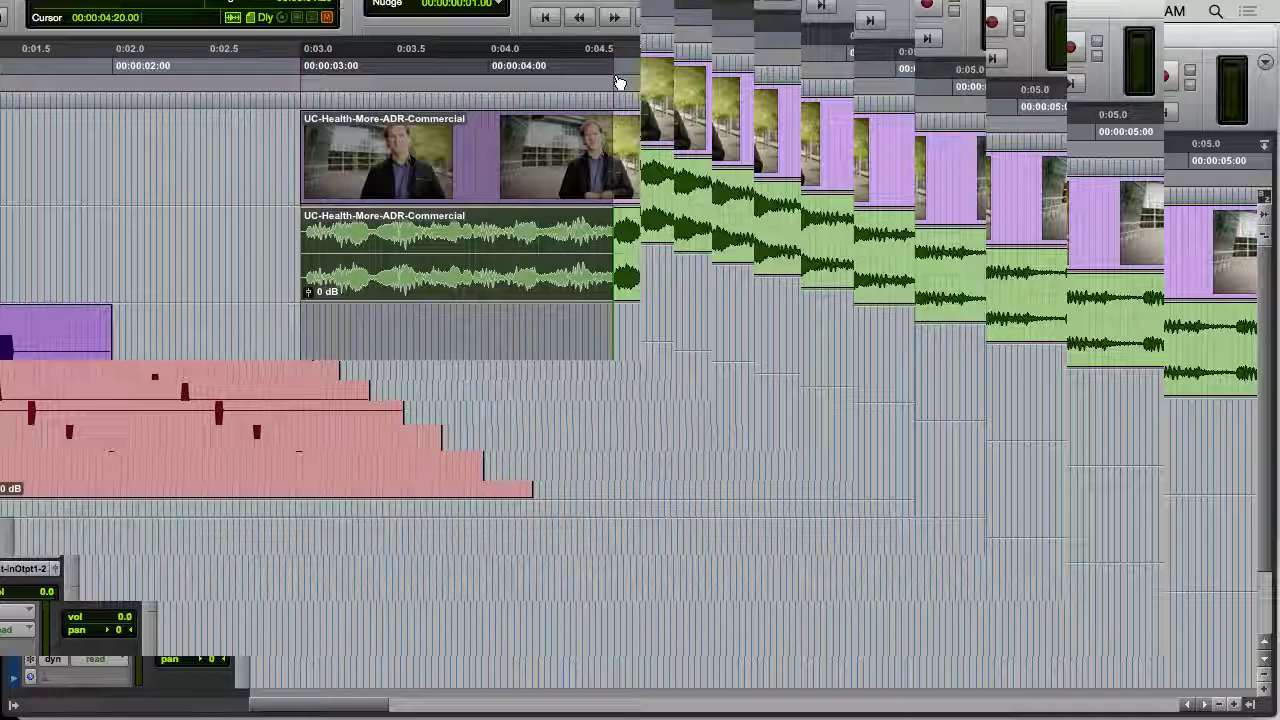
{"action": "left_click_drag", "start_coordinate": [302, 70], "coordinate": [308, 70]}
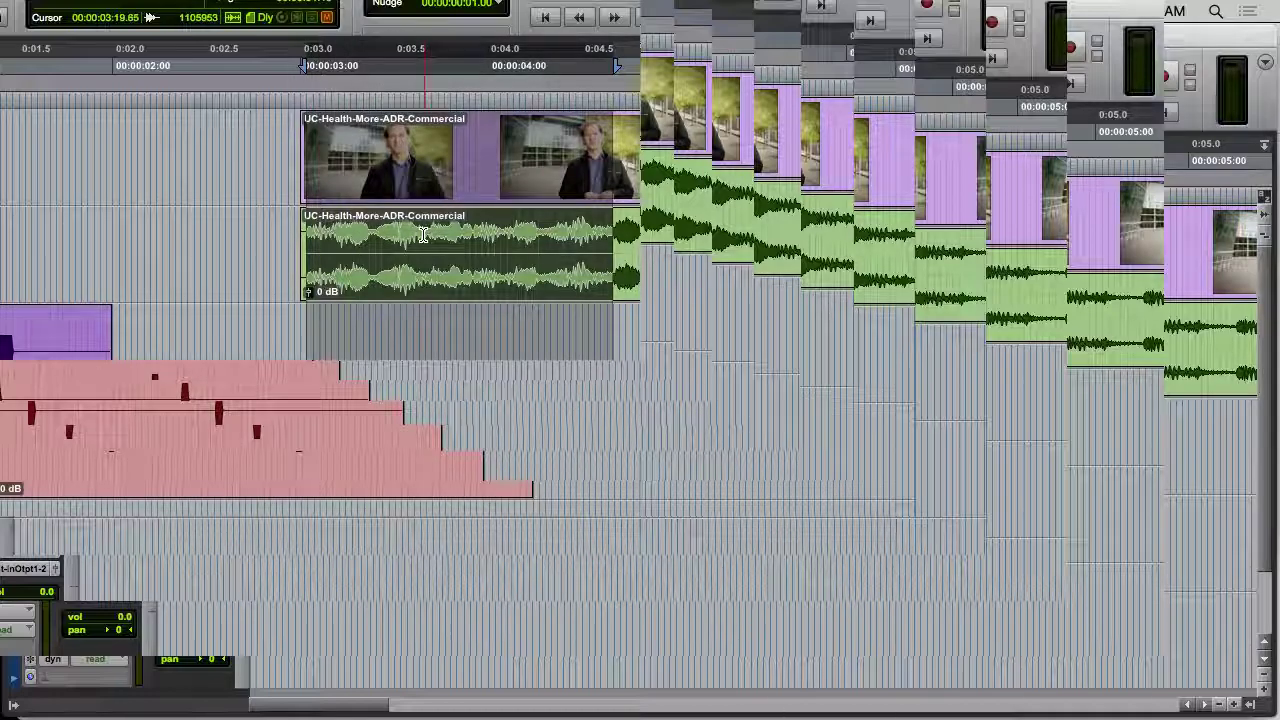
{"action": "key", "text": "space"}
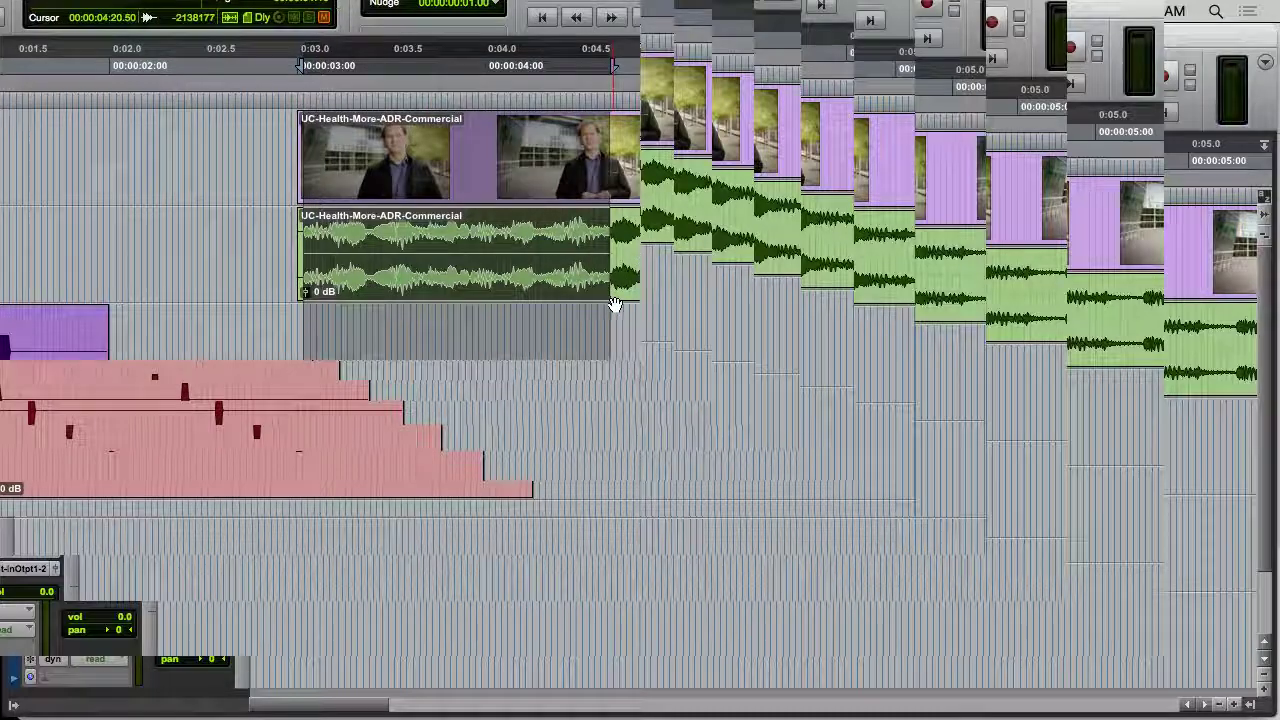
{"action": "left_click_drag", "start_coordinate": [492, 72], "coordinate": [598, 87]}
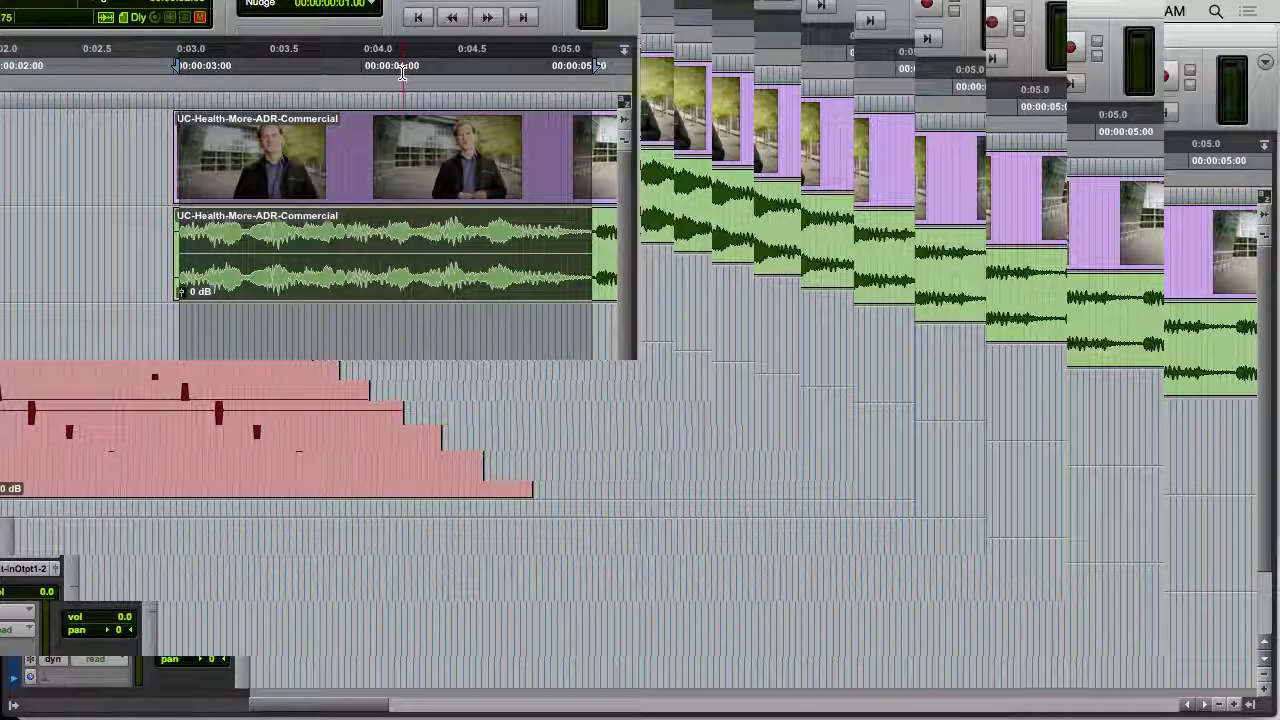
{"action": "key", "text": "space"}
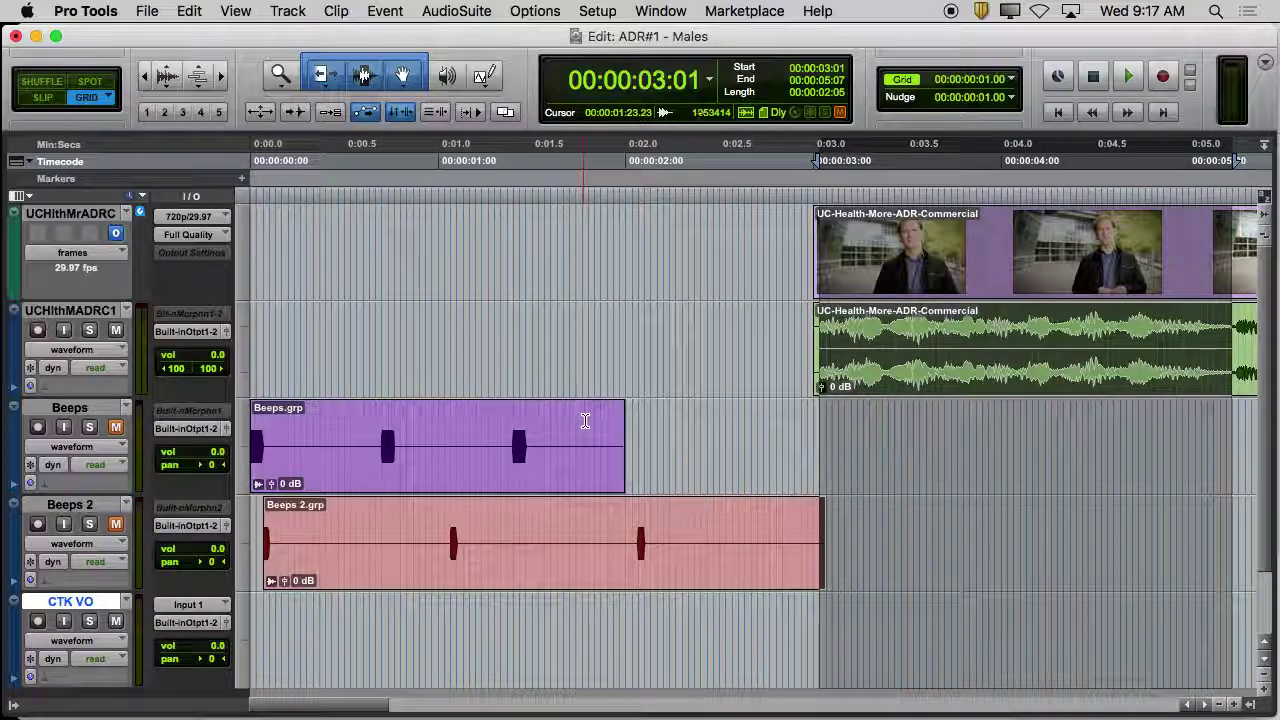
Reselect the commercial's opening phrase on the timeline, ending at 00:00:05:06, and move the selection start to 00:00:03:13
{"action": "left_click", "coordinate": [580, 470]}
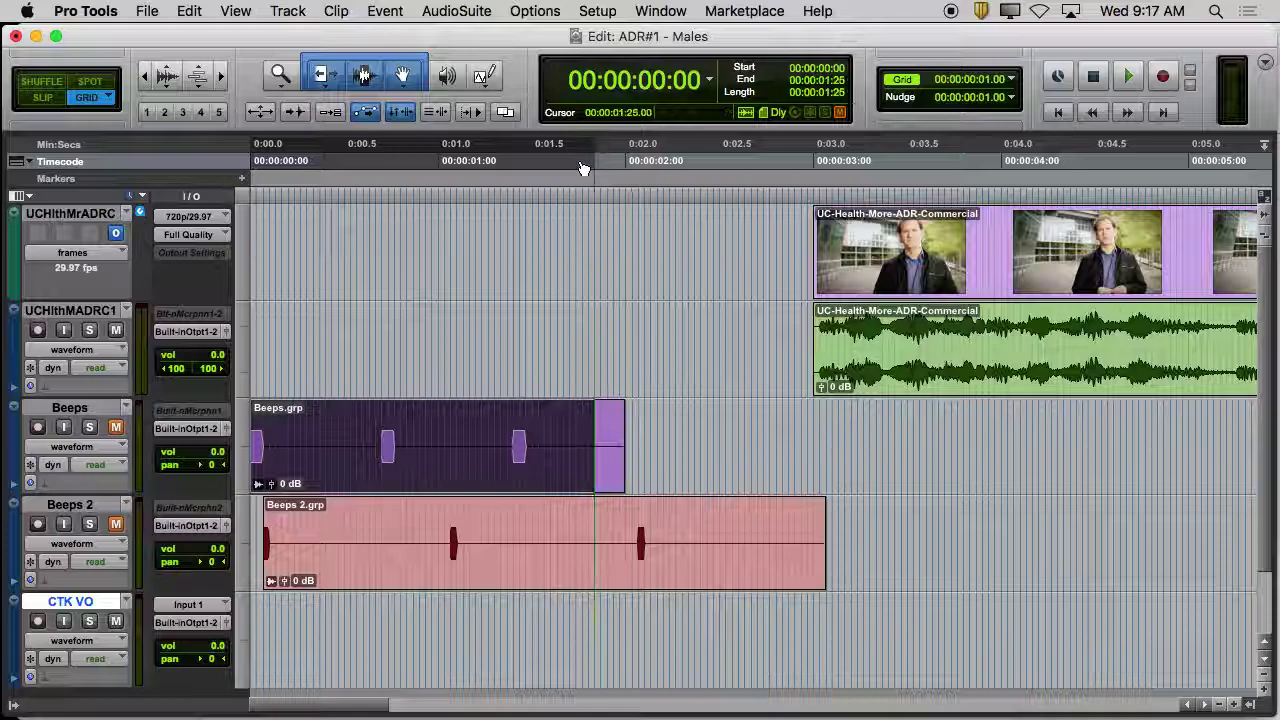
{"action": "left_click_drag", "start_coordinate": [752, 160], "coordinate": [1228, 181]}
{"action": "left_click_drag", "start_coordinate": [751, 166], "coordinate": [881, 178]}
{"action": "key", "text": "super+bracketright"}
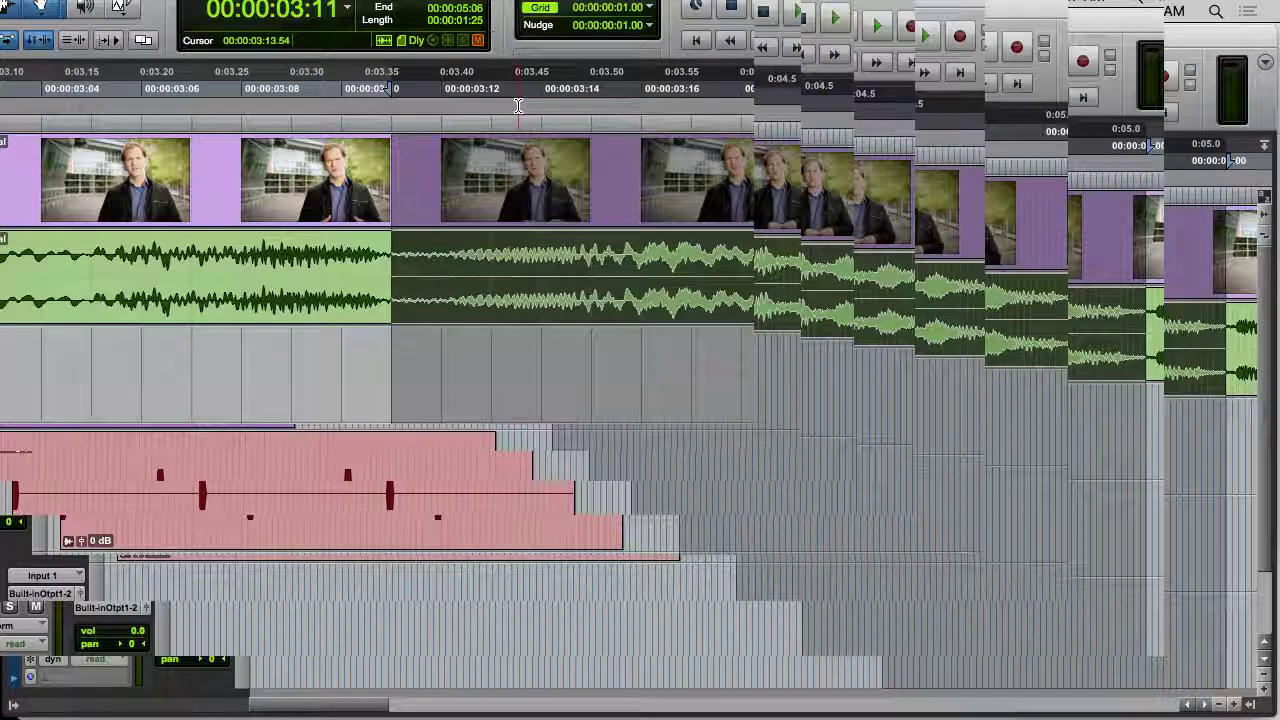
{"action": "left_click_drag", "start_coordinate": [410, 100], "coordinate": [491, 100]}
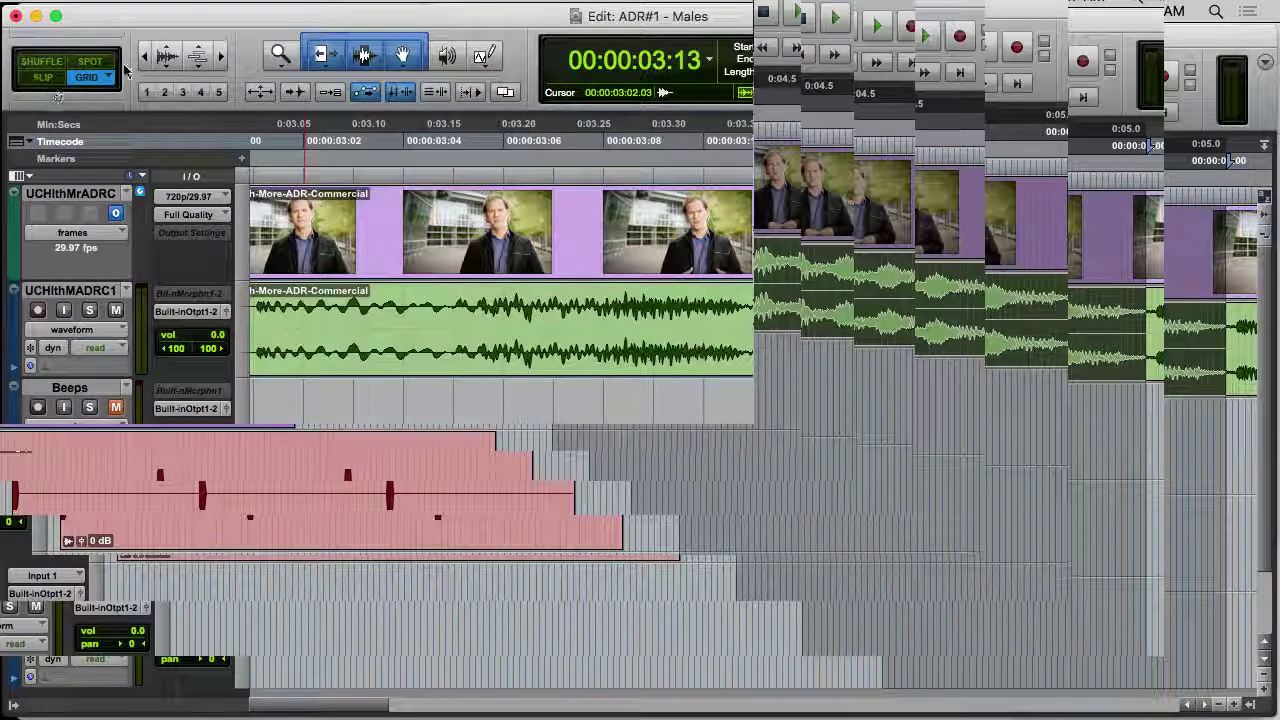
Switch to Slip edit mode and move the timeline selection start earlier to 00:00:03:00, where the commercial's dialogue begins
{"action": "left_click", "coordinate": [44, 78]}
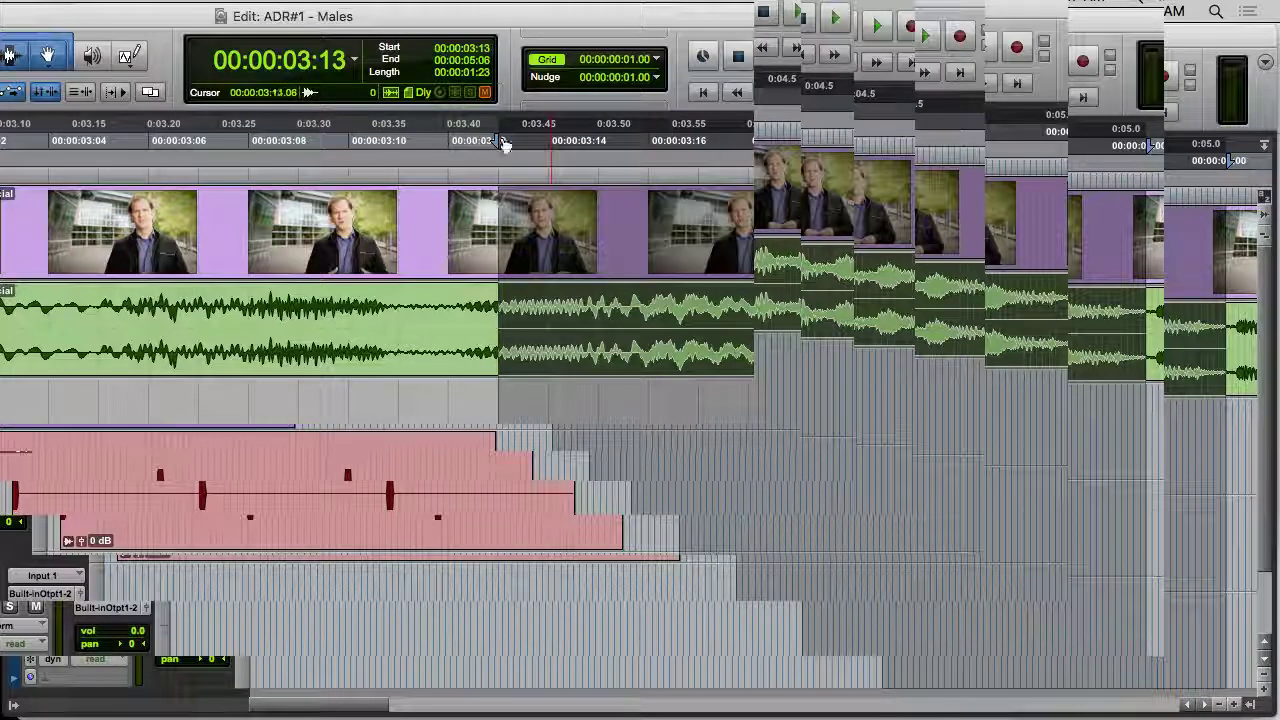
{"action": "left_click_drag", "start_coordinate": [505, 145], "coordinate": [253, 145]}
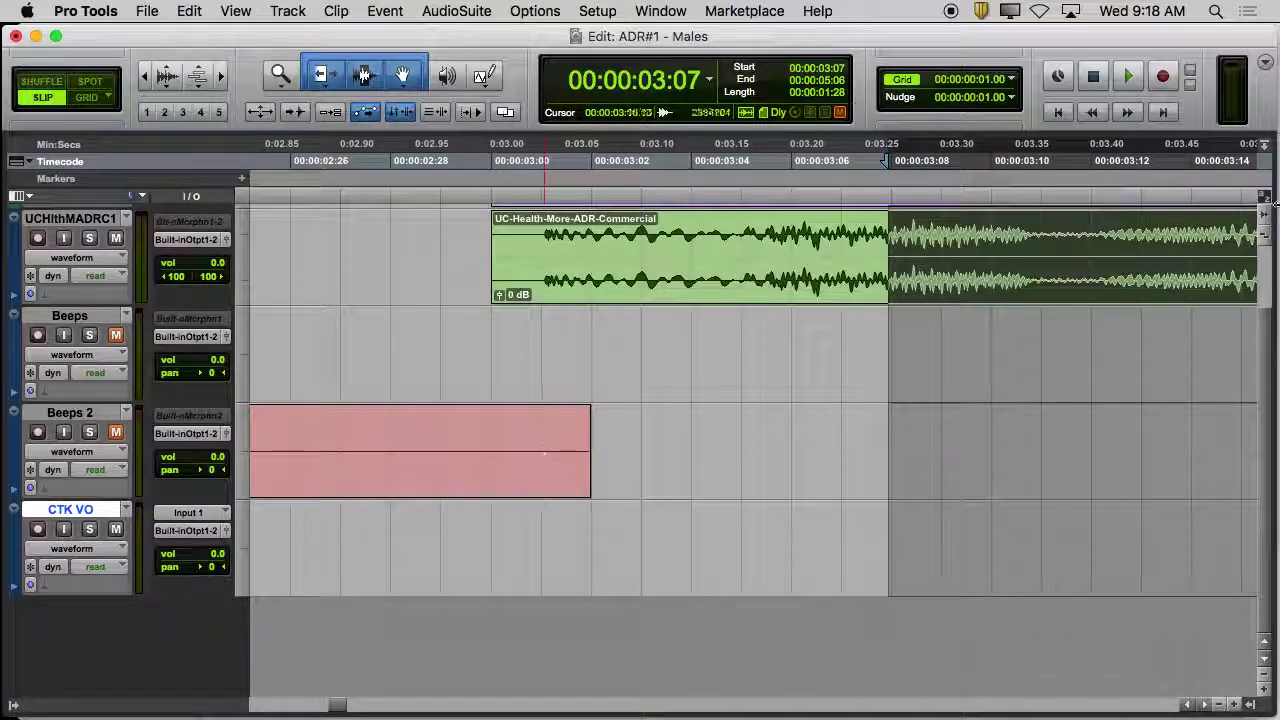
{"action": "scroll", "coordinate": [1100, 250], "scroll_direction": "up", "scroll_amount": 2}
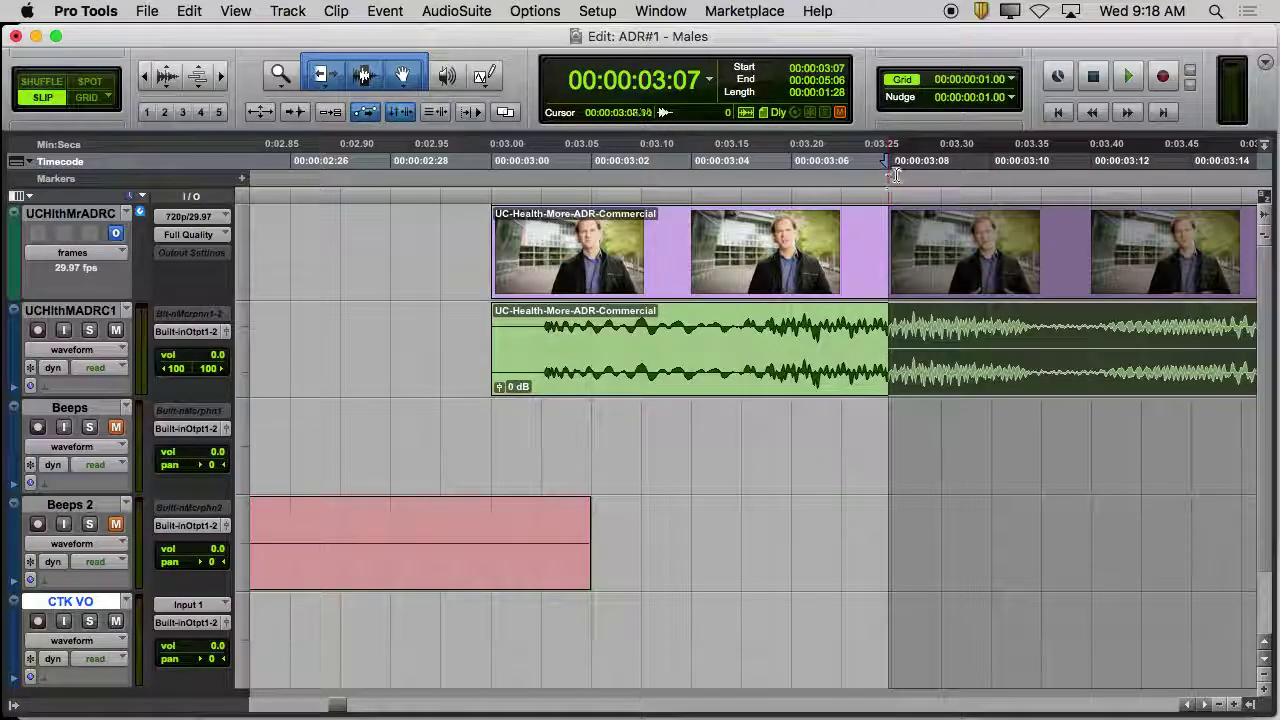
{"action": "left_click_drag", "start_coordinate": [890, 168], "coordinate": [540, 166]}
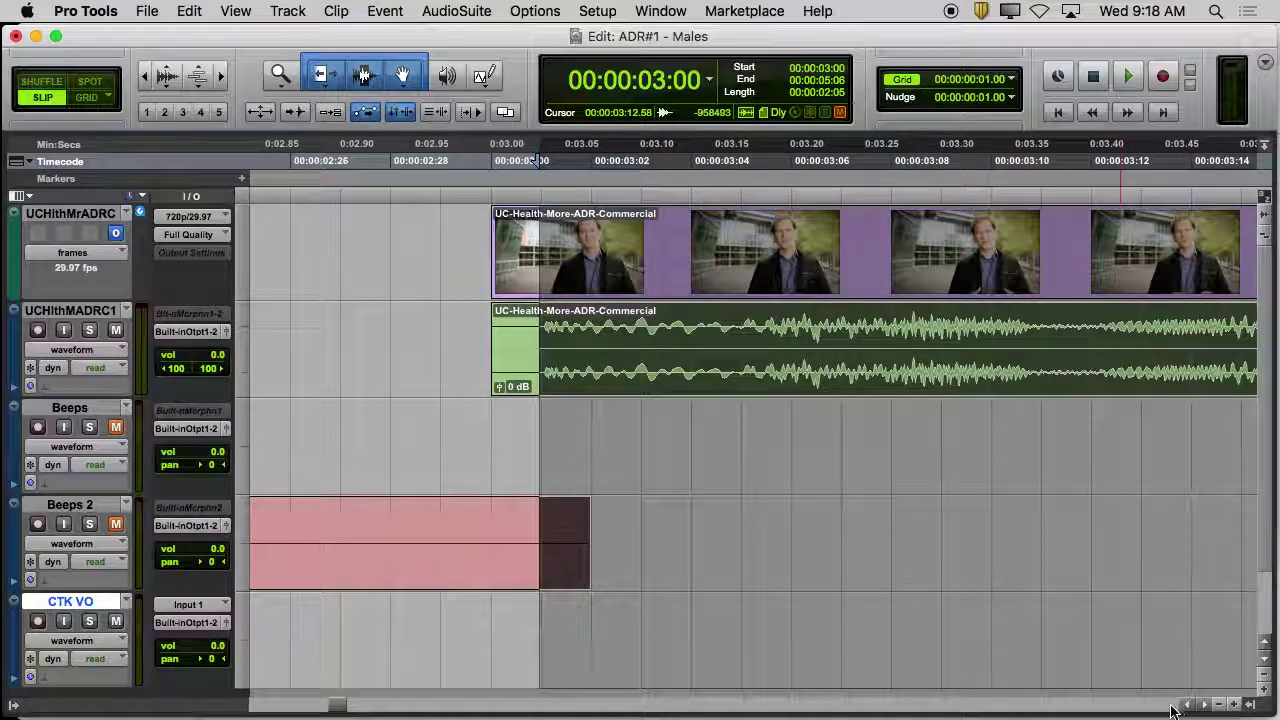
Extend the end of the timeline selection to 00:00:05:07 and play back the selected dialogue
{"action": "left_click_drag", "start_coordinate": [340, 706], "coordinate": [360, 712]}
{"action": "key", "text": "alt+f"}
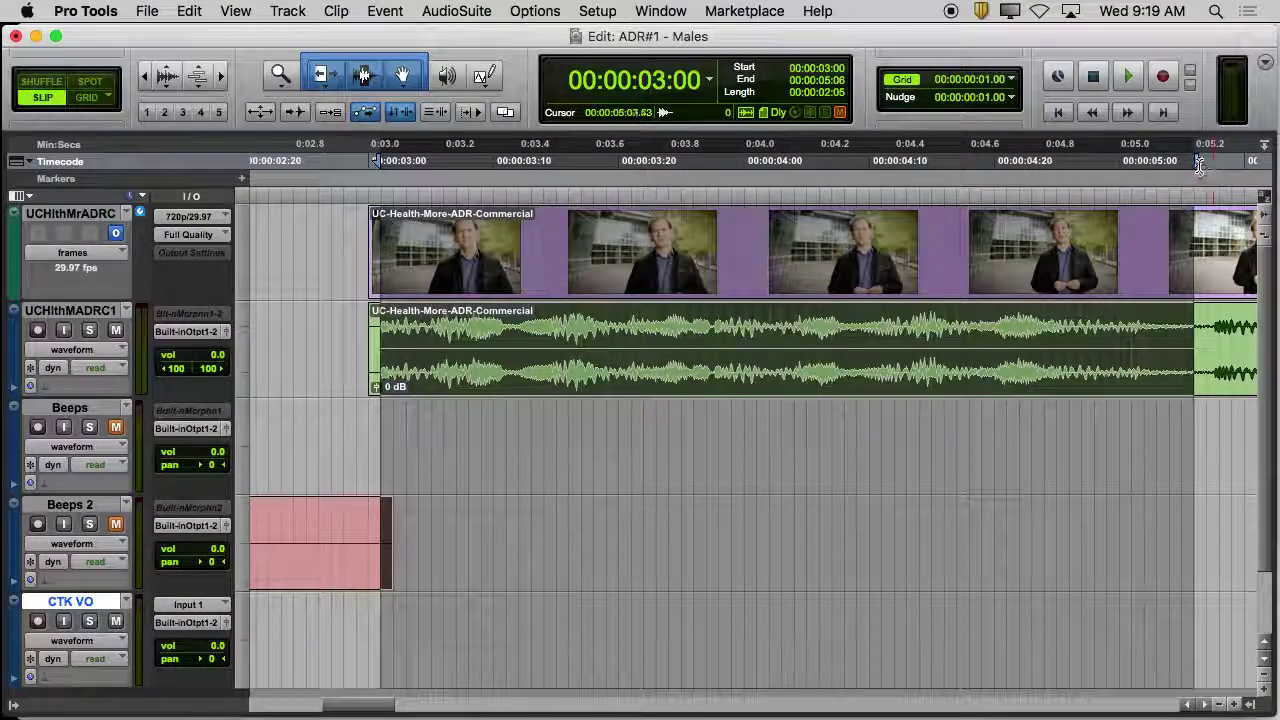
{"action": "left_click_drag", "start_coordinate": [1188, 174], "coordinate": [1218, 212]}
{"action": "key", "text": "space"}
{"action": "key", "text": "space"}
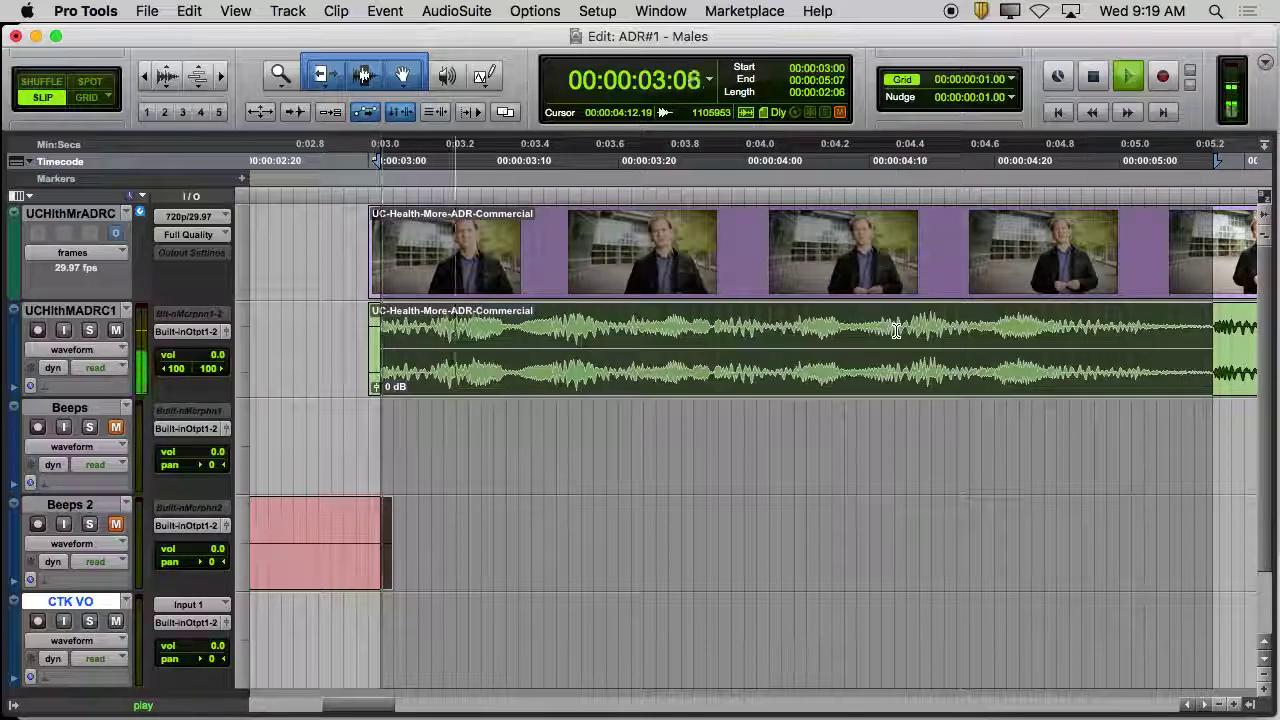
{"action": "key", "text": "space"}
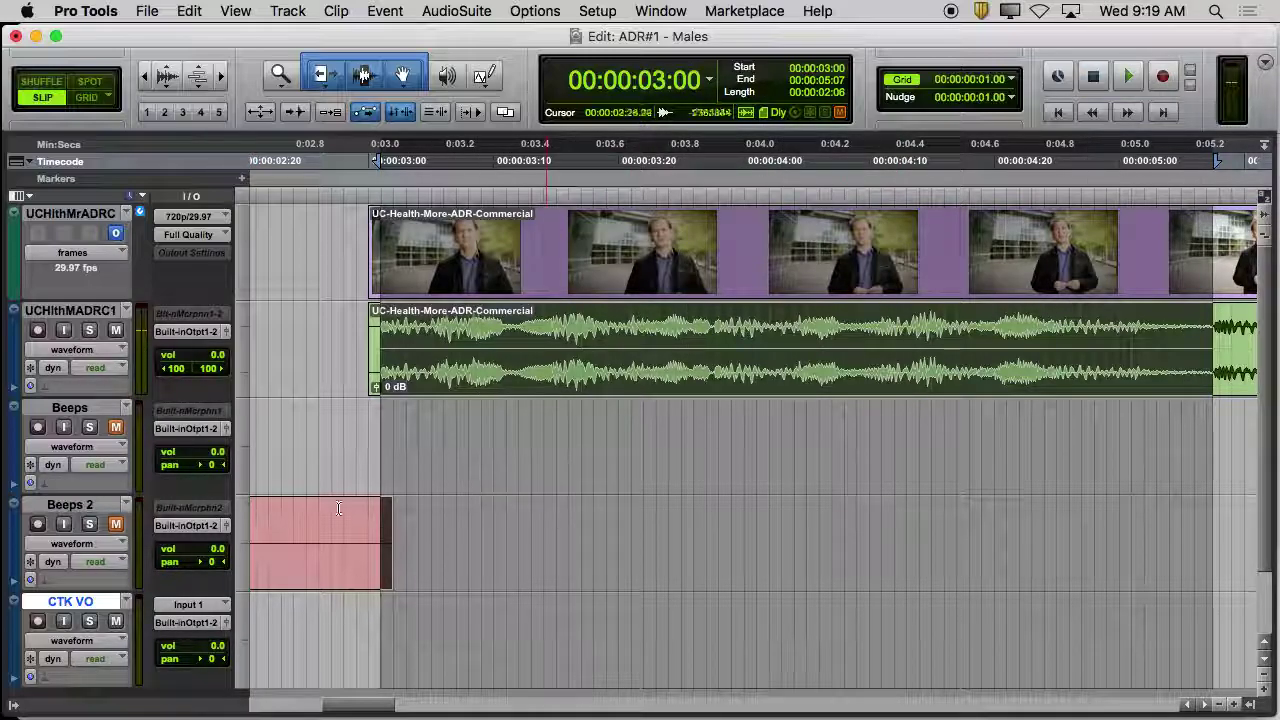
Shift the Beeps 2 clip to run from 00:00:00:01 to 00:00:03:01, and reselect the dialogue from 00:00:03:00 to 00:00:05:07
{"action": "left_click", "coordinate": [314, 577]}
{"action": "mouse_move", "coordinate": [290, 575]}
{"action": "left_mouse_down"}
{"action": "mouse_move", "coordinate": [305, 574]}
{"action": "mouse_move", "coordinate": [302, 560]}
{"action": "left_mouse_up"}
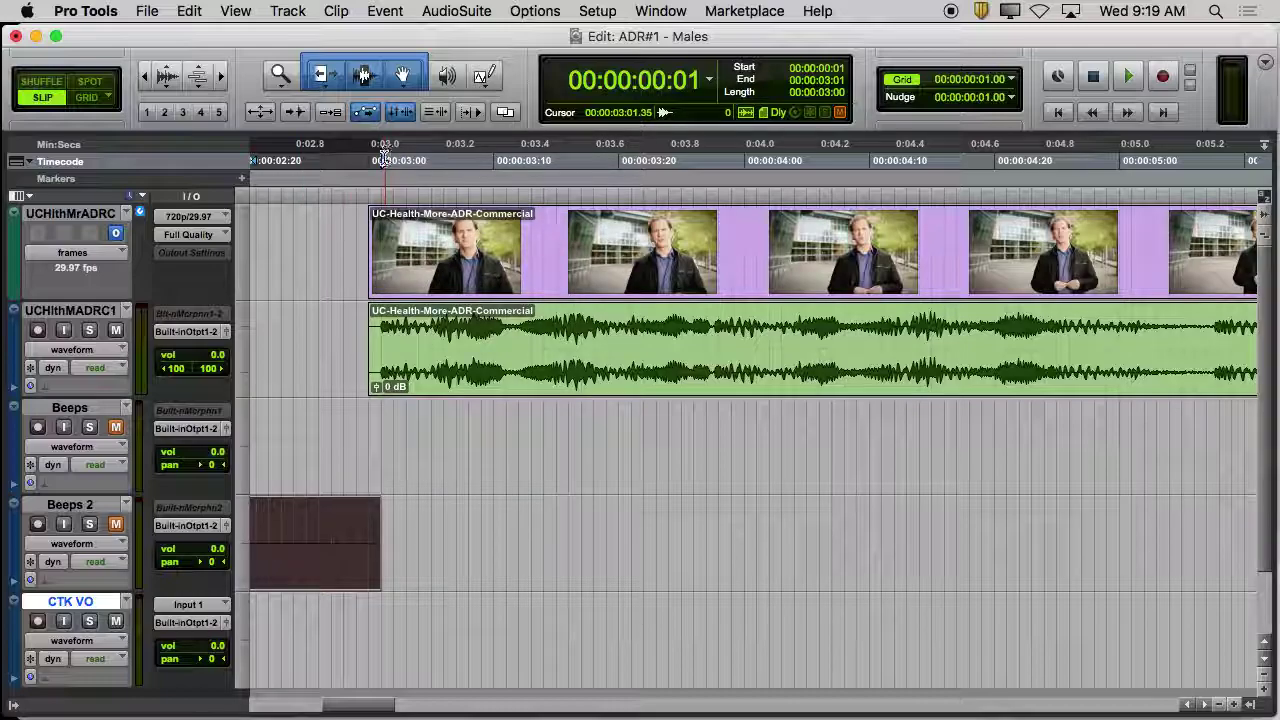
{"action": "left_click_drag", "start_coordinate": [408, 160], "coordinate": [620, 160]}
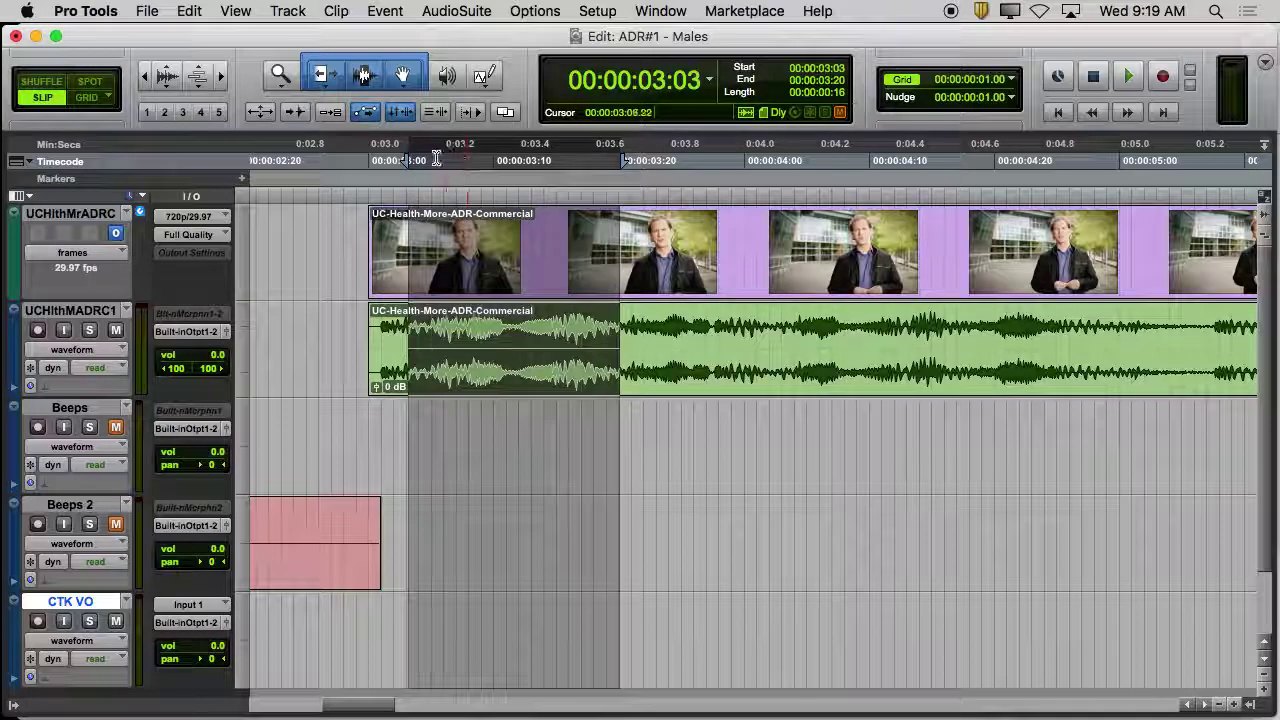
{"action": "left_click_drag", "start_coordinate": [410, 160], "coordinate": [380, 160]}
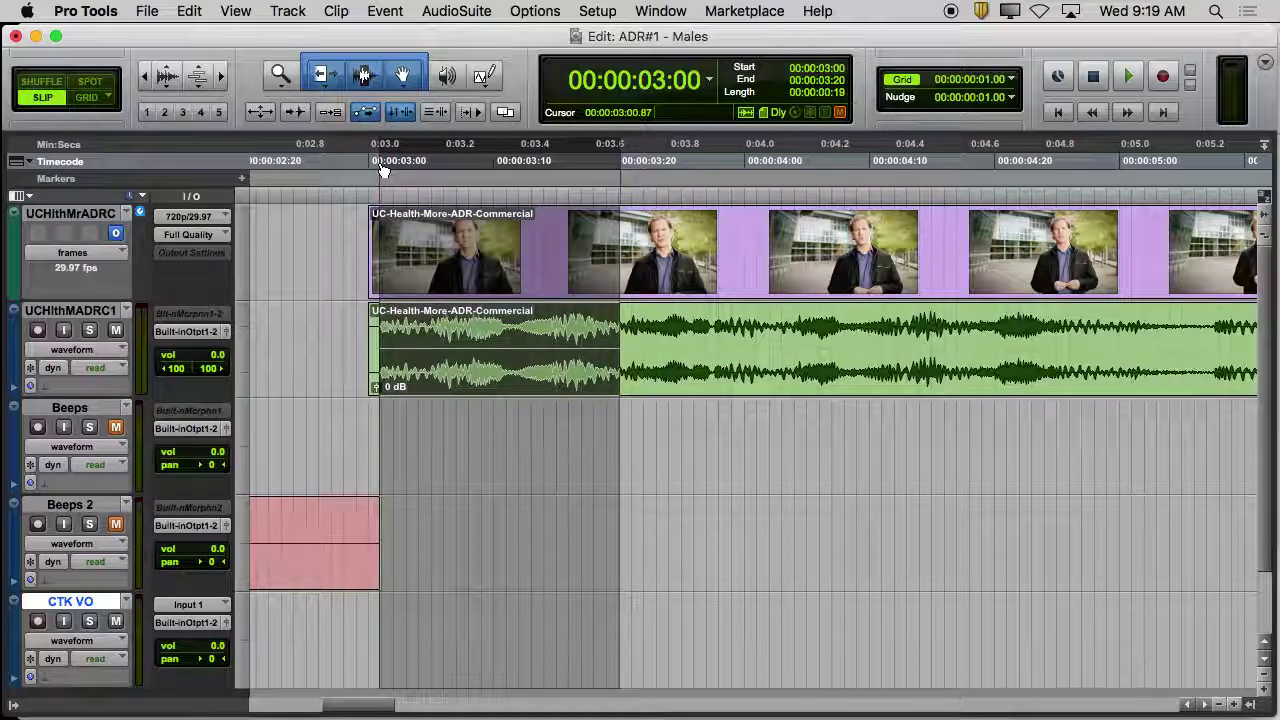
{"action": "left_click_drag", "start_coordinate": [627, 167], "coordinate": [1213, 215]}
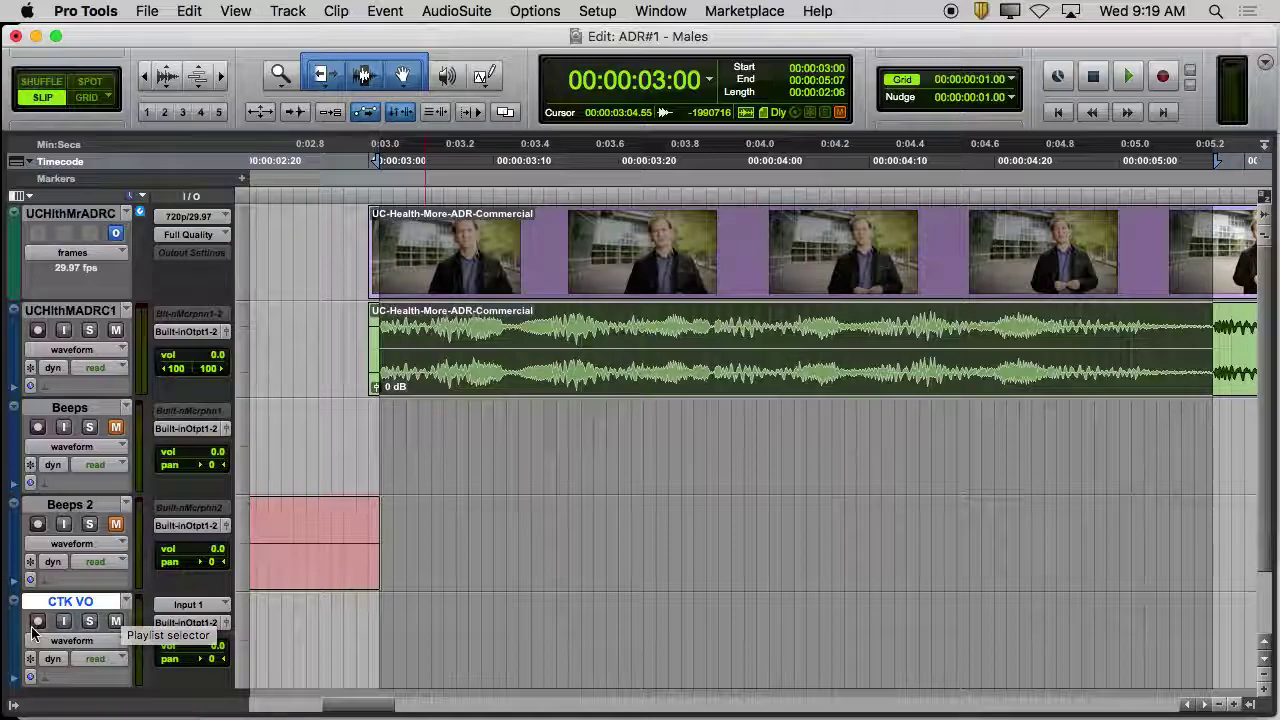
Record-enable the CTK VO track and set the transport's record mode to Loop
{"action": "key", "text": "shift+r"}
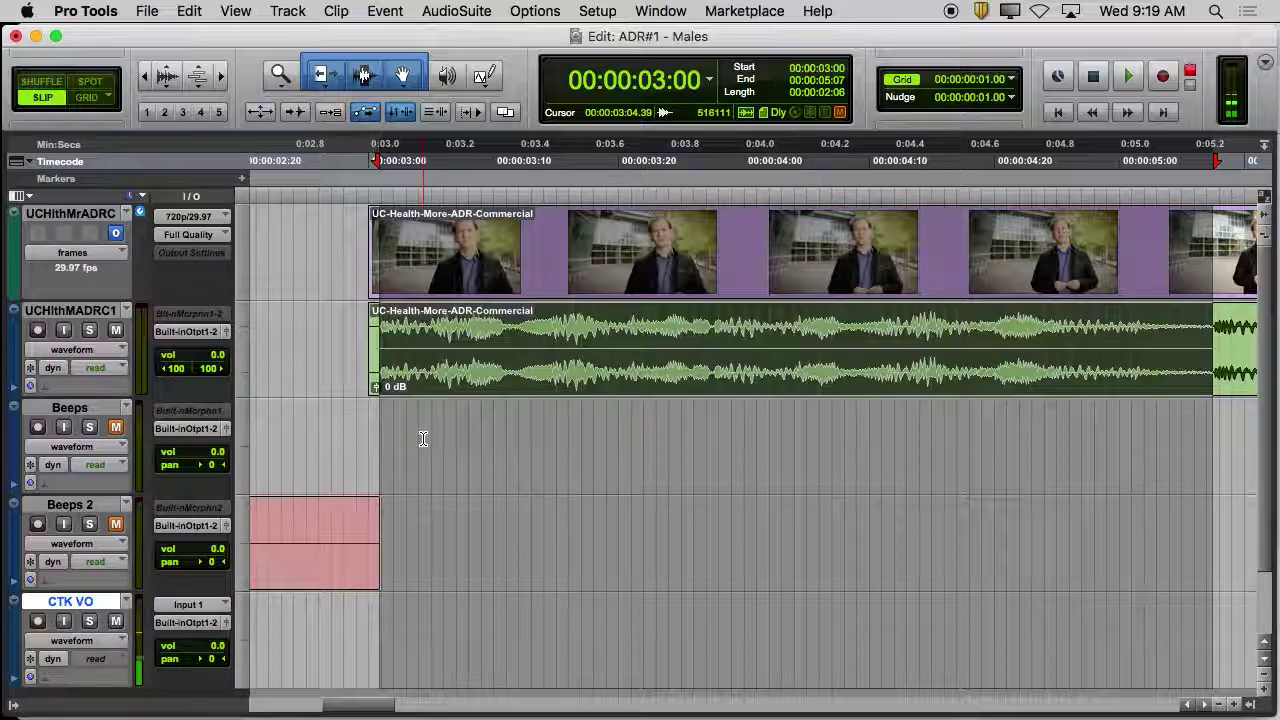
{"action": "left_click", "coordinate": [1164, 78]}
{"action": "right_click", "coordinate": [1164, 78]}
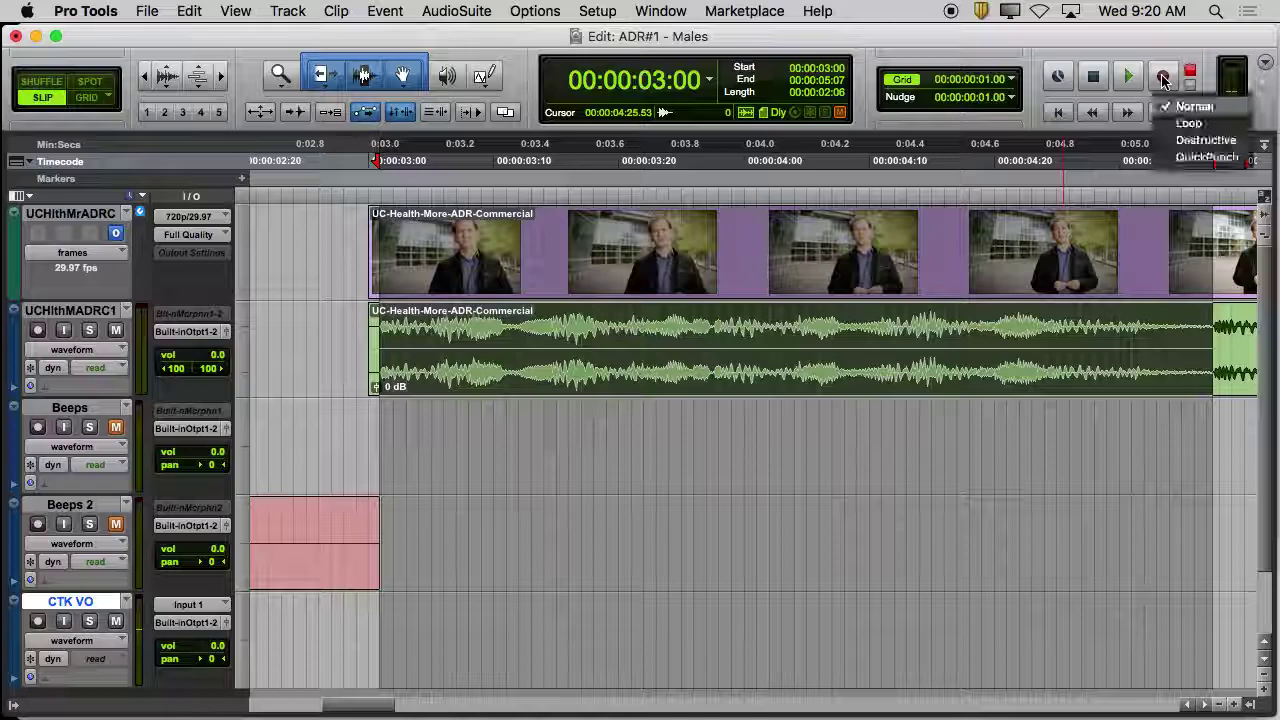
{"action": "left_click", "coordinate": [1186, 123]}
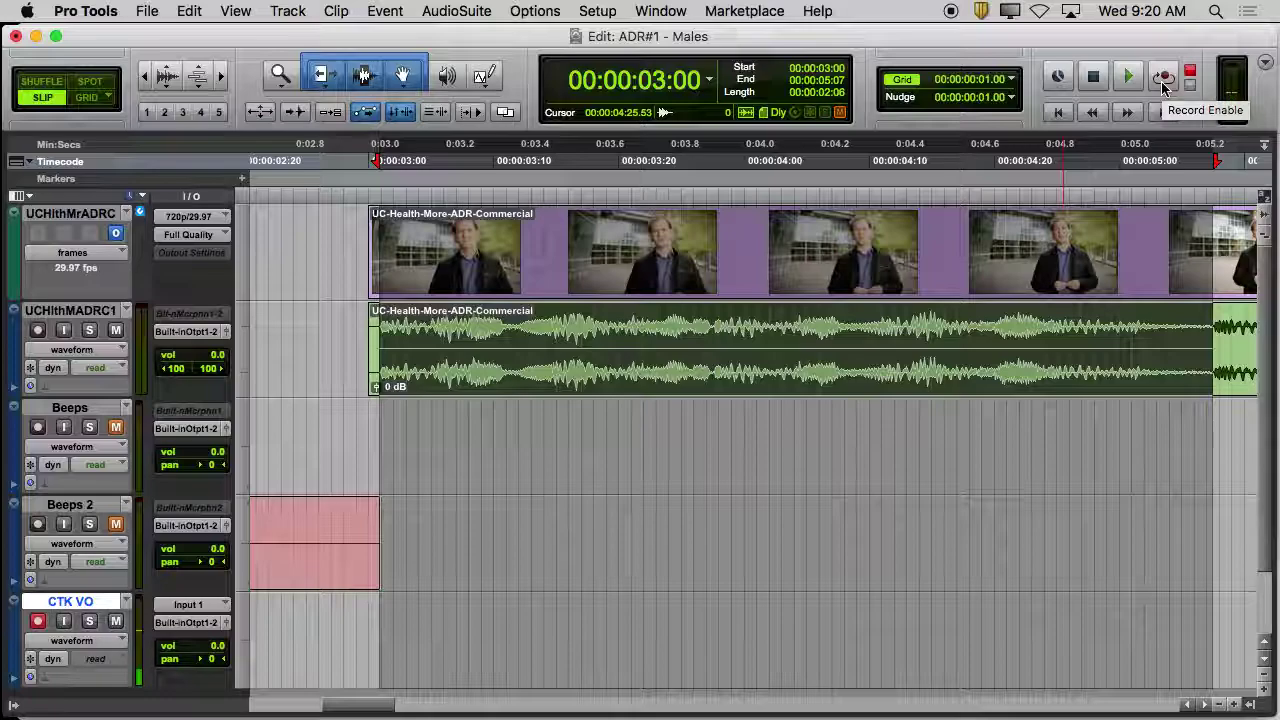
Open the Operation page of the Pro Tools preferences to check the recording options
{"action": "left_click", "coordinate": [100, 12]}
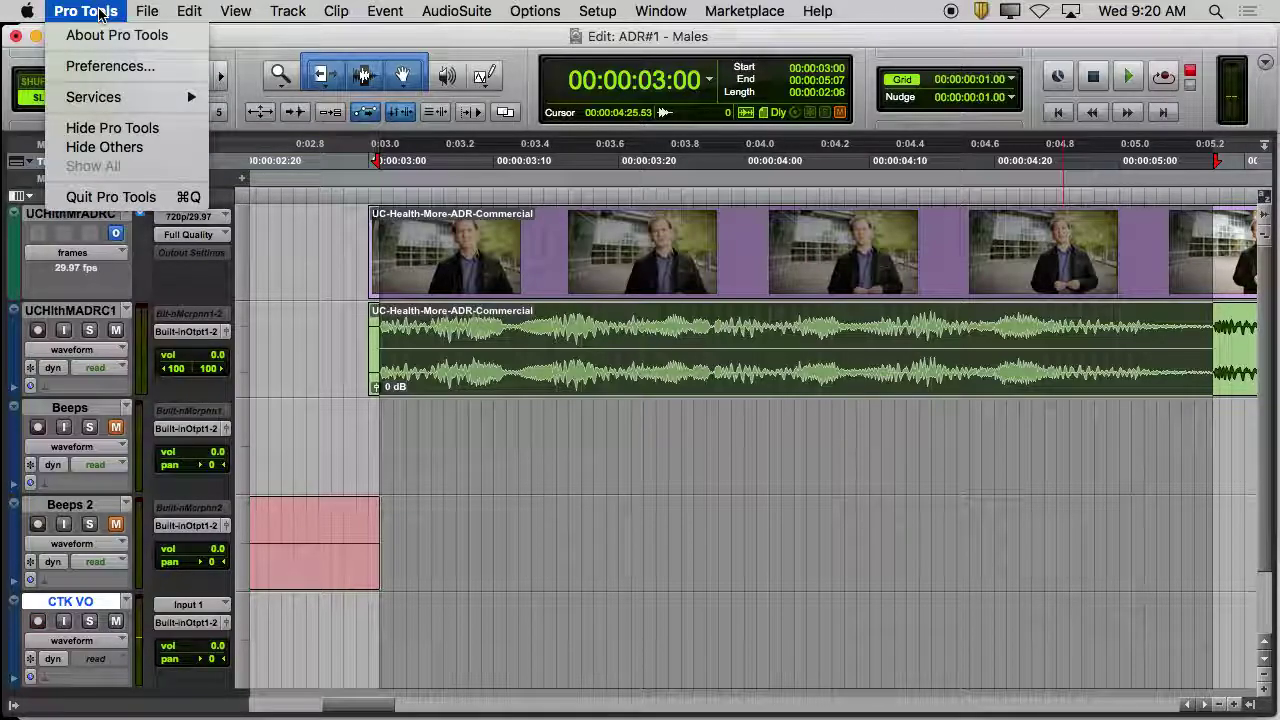
{"action": "left_click", "coordinate": [115, 70]}
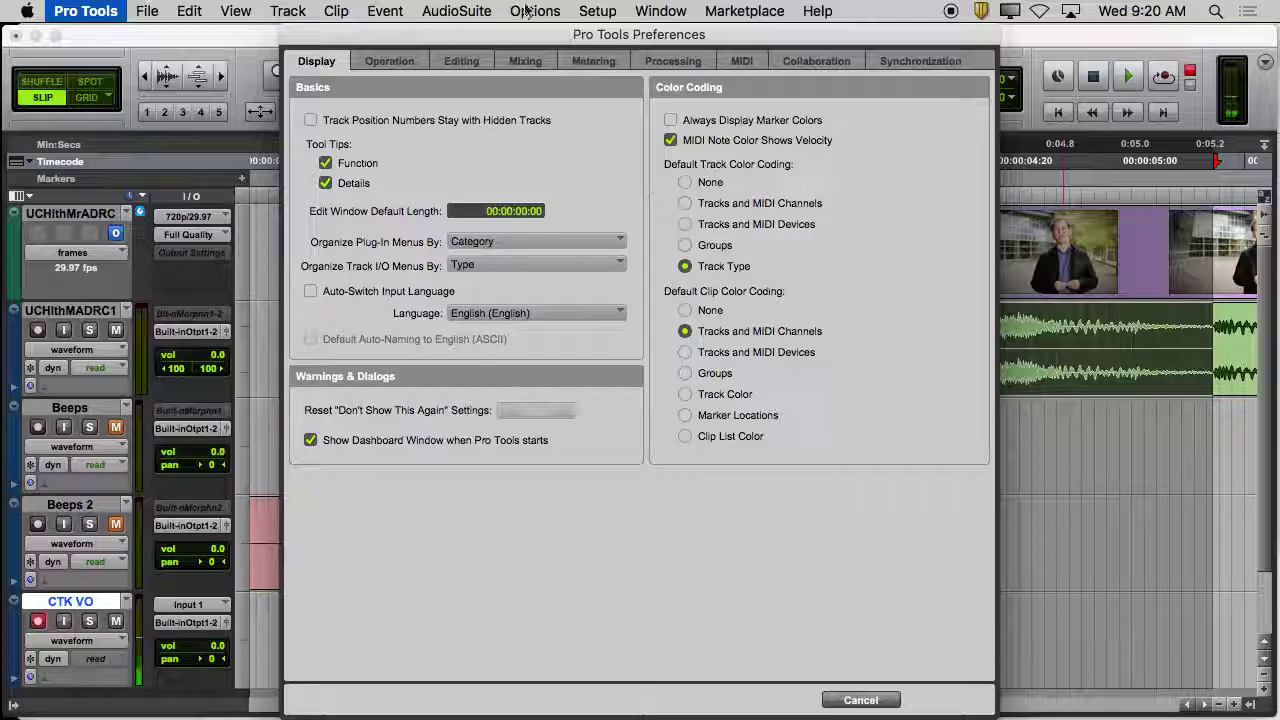
{"action": "left_click", "coordinate": [408, 61]}
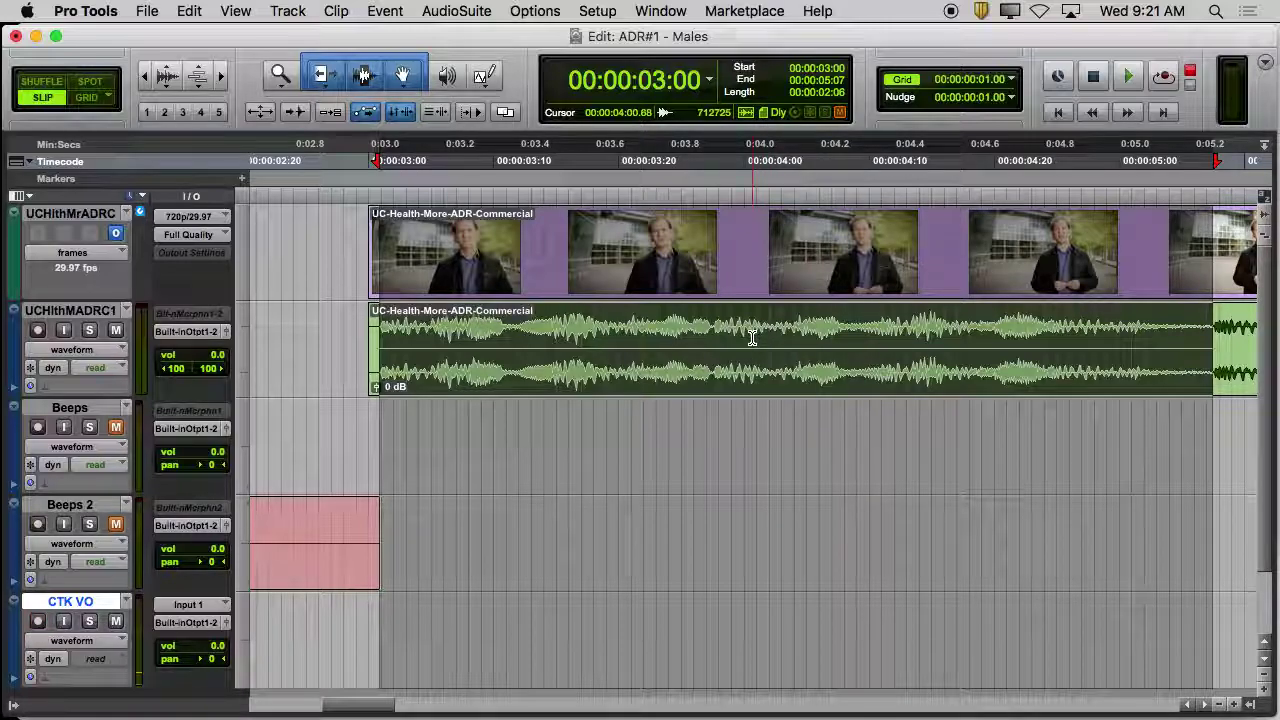
Loop-record voice takes on the CTK VO track over the 00:00:03:00 to 00:00:05:07 selection
{"action": "key", "text": "space"}
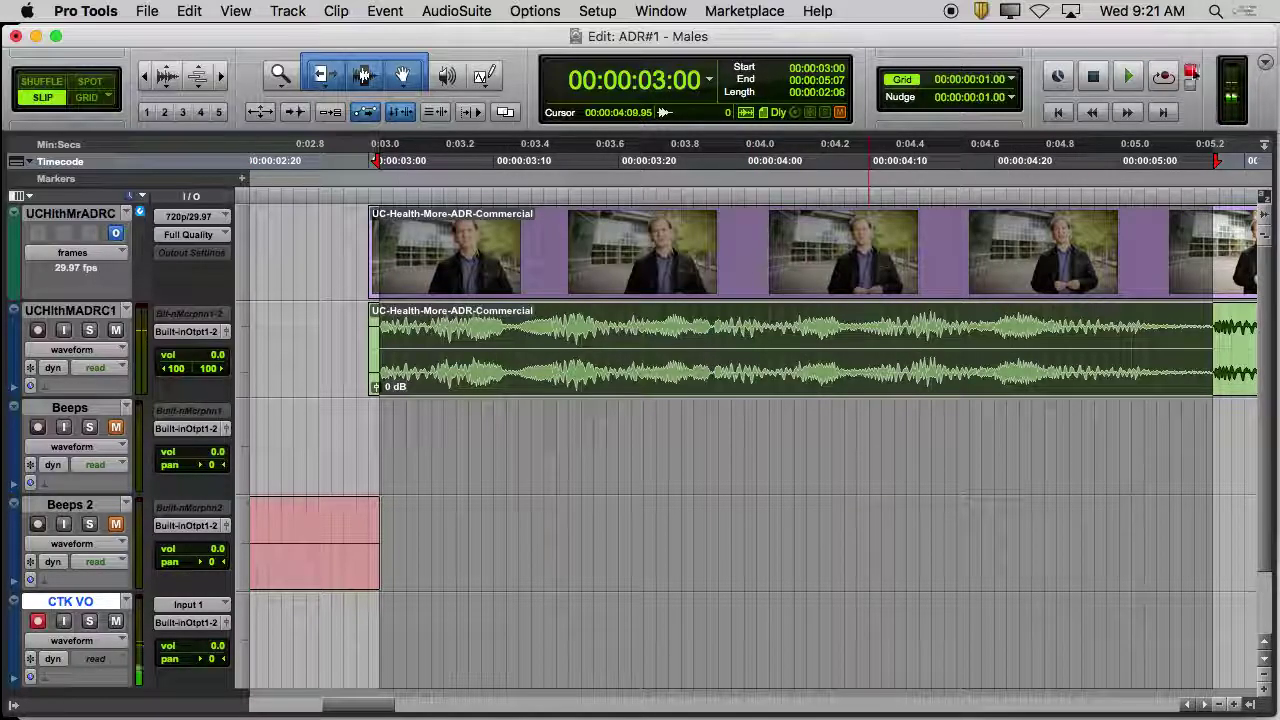
{"action": "left_click", "coordinate": [1130, 80]}
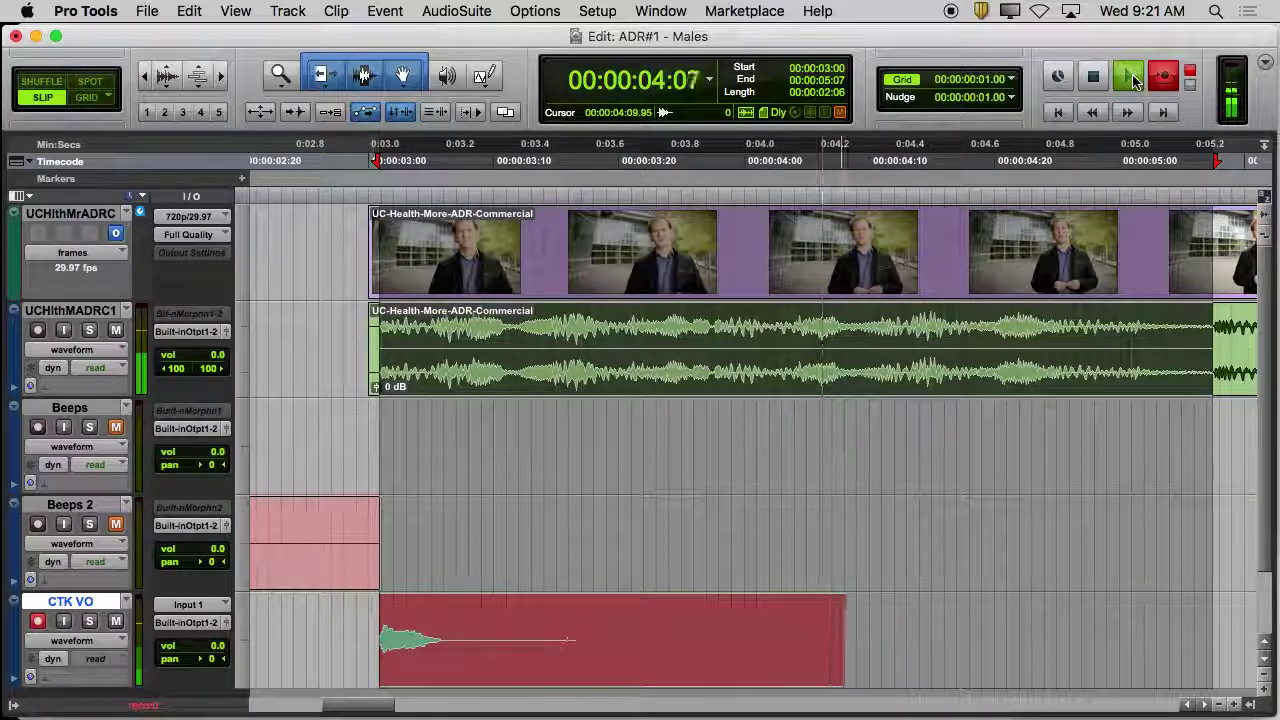
{"action": "left_click", "coordinate": [1133, 80]}
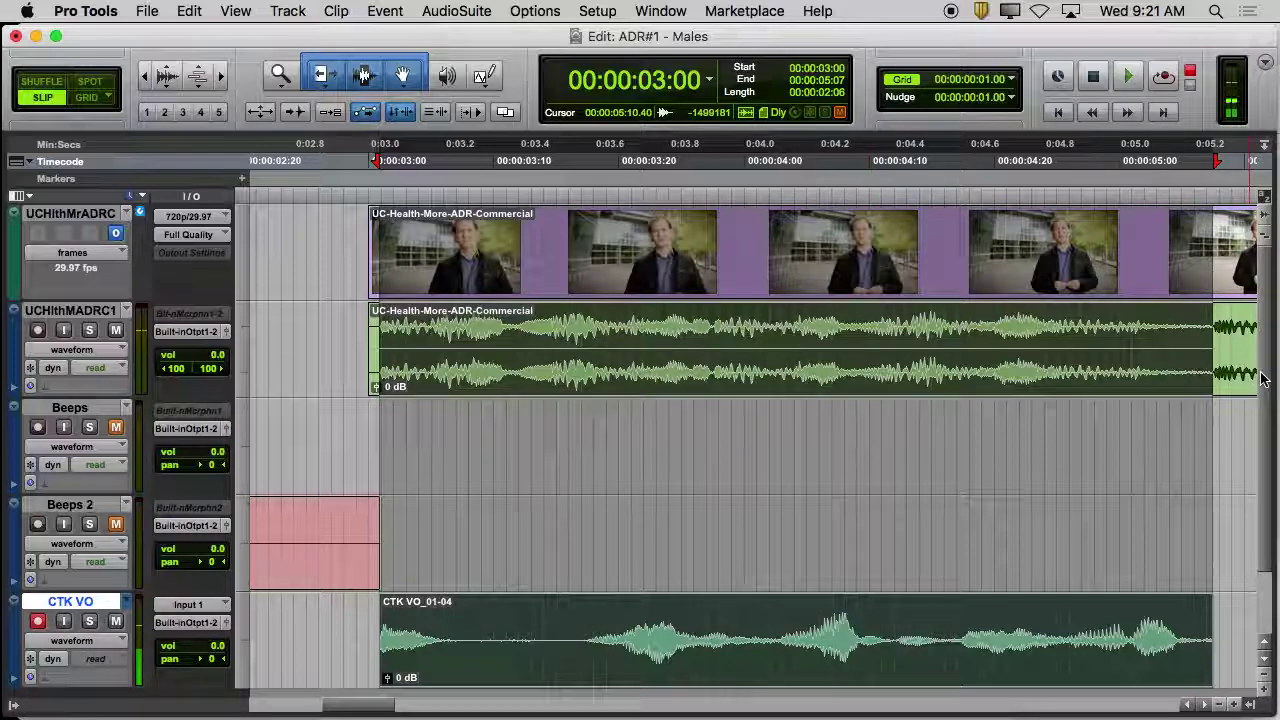
Switch the CTK VO track to the playlists view and bring all its recorded takes into view
{"action": "scroll", "coordinate": [1257, 390], "scroll_direction": "down", "scroll_amount": 3}
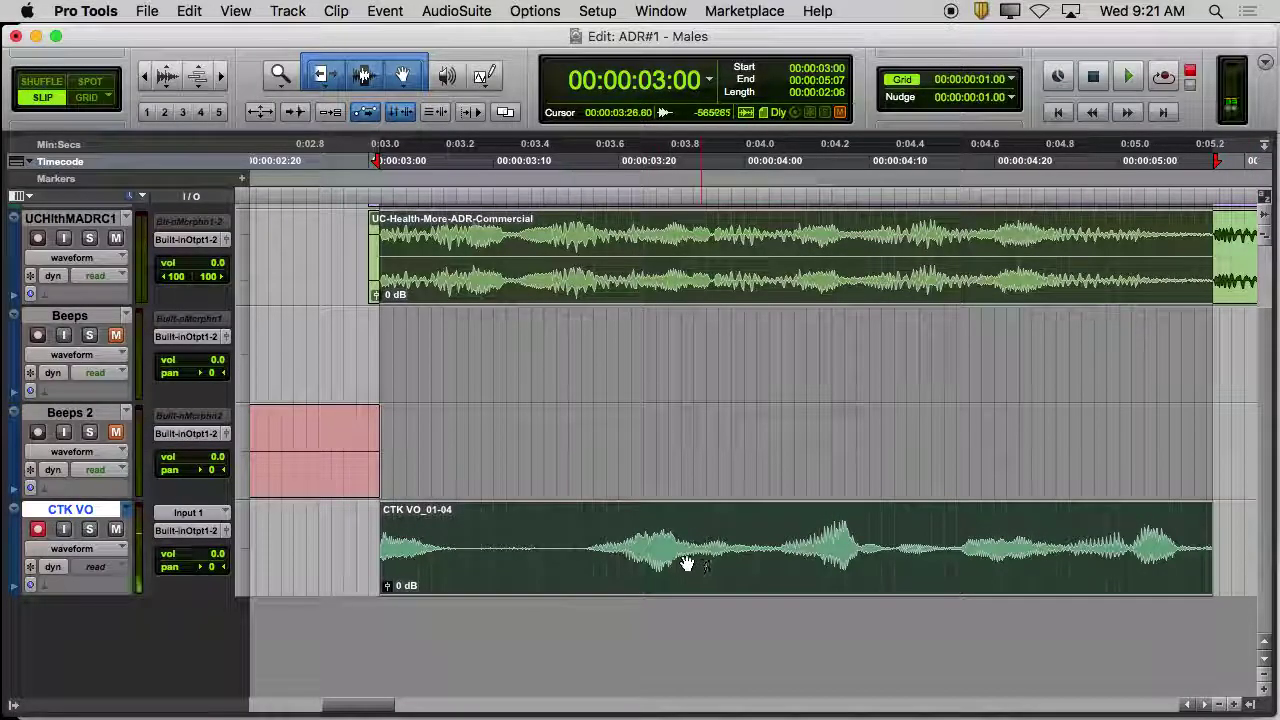
{"action": "left_click", "coordinate": [88, 552]}
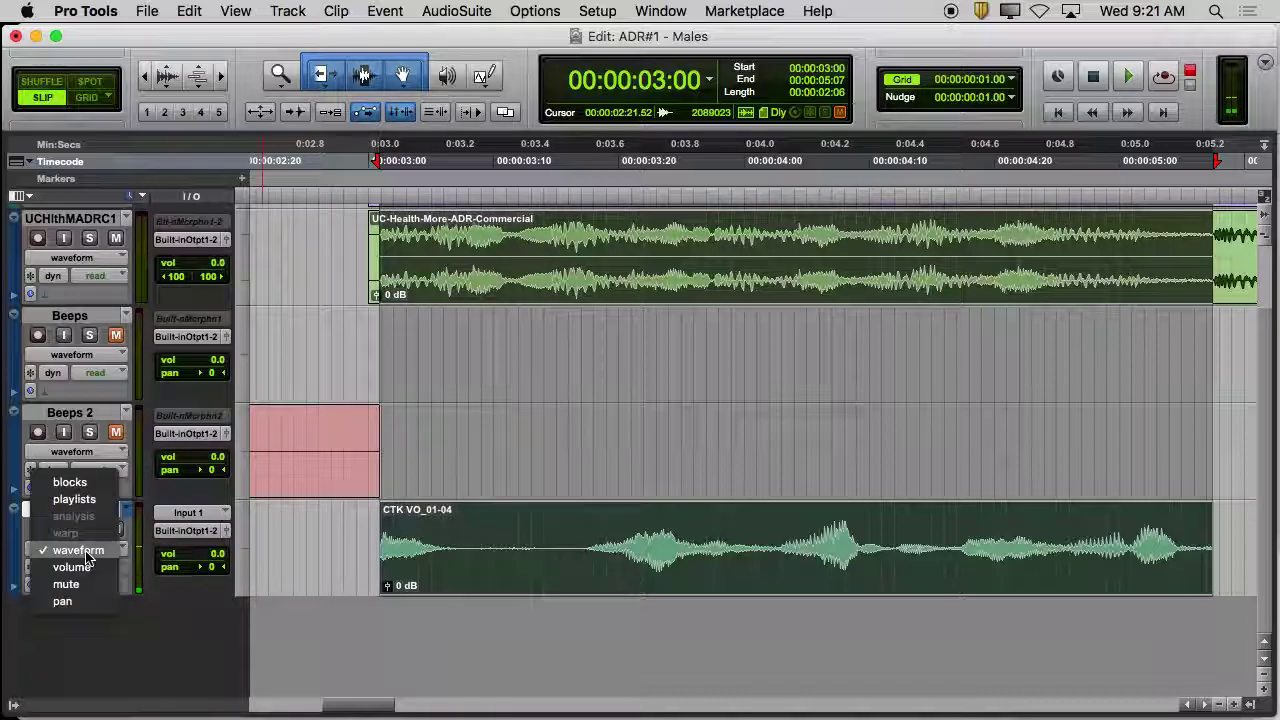
{"action": "left_click", "coordinate": [250, 508]}
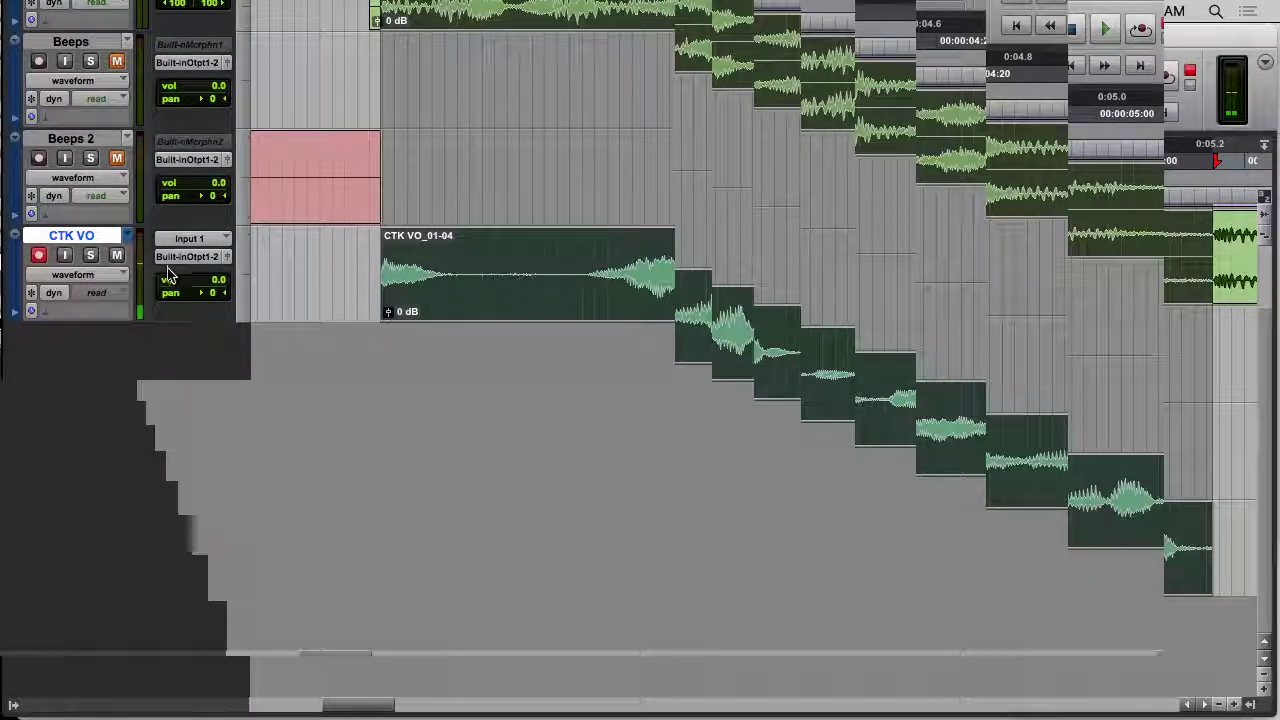
{"action": "left_click", "coordinate": [100, 274]}
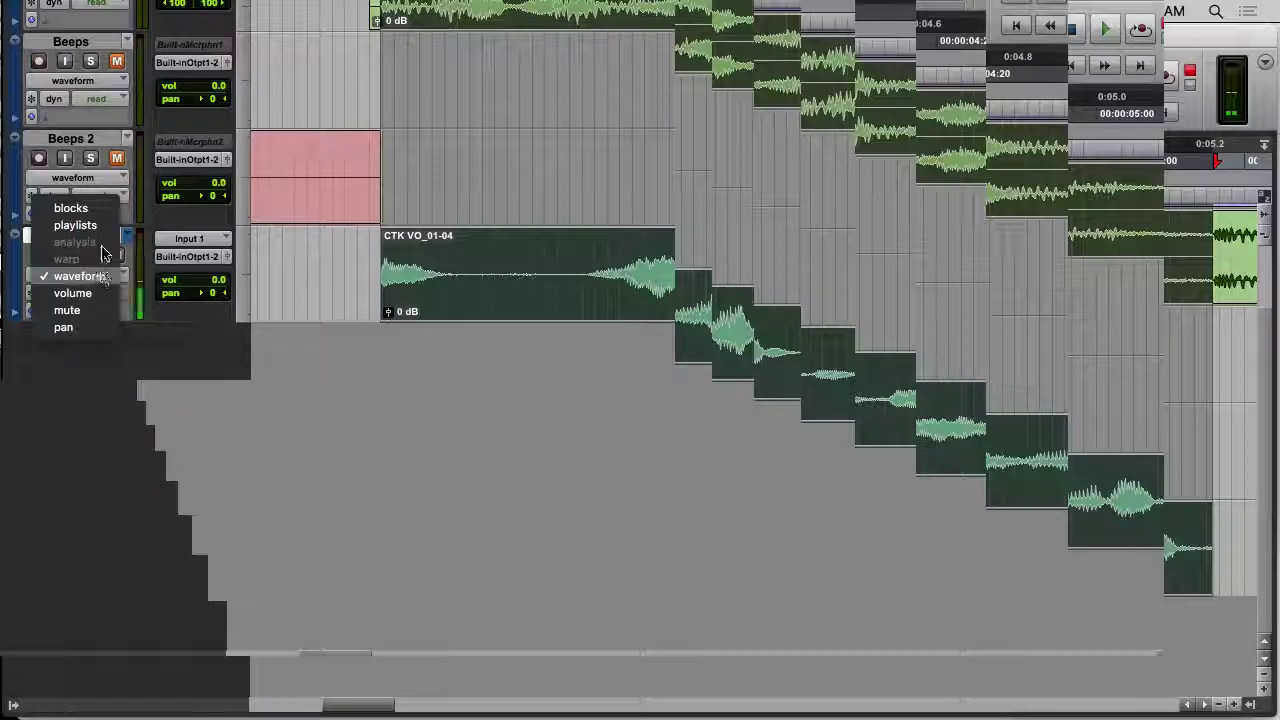
{"action": "left_click", "coordinate": [75, 225]}
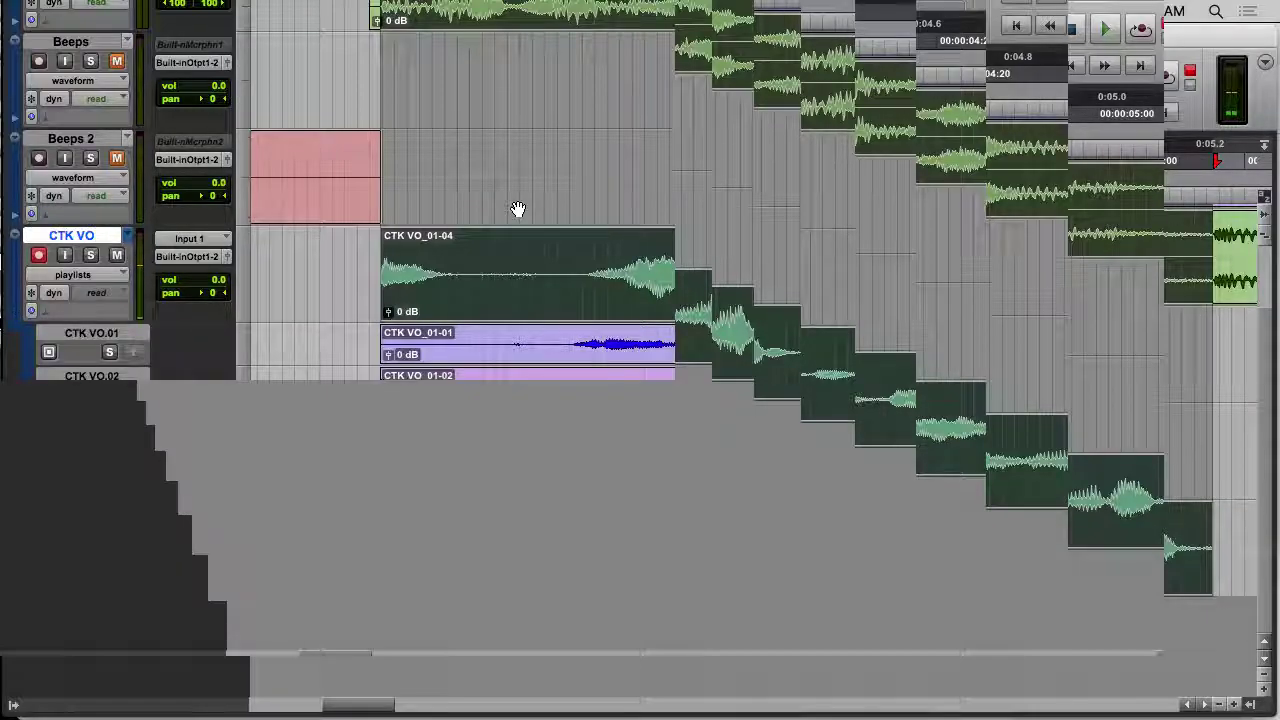
{"action": "scroll", "coordinate": [517, 209], "scroll_direction": "up", "scroll_amount": 2}
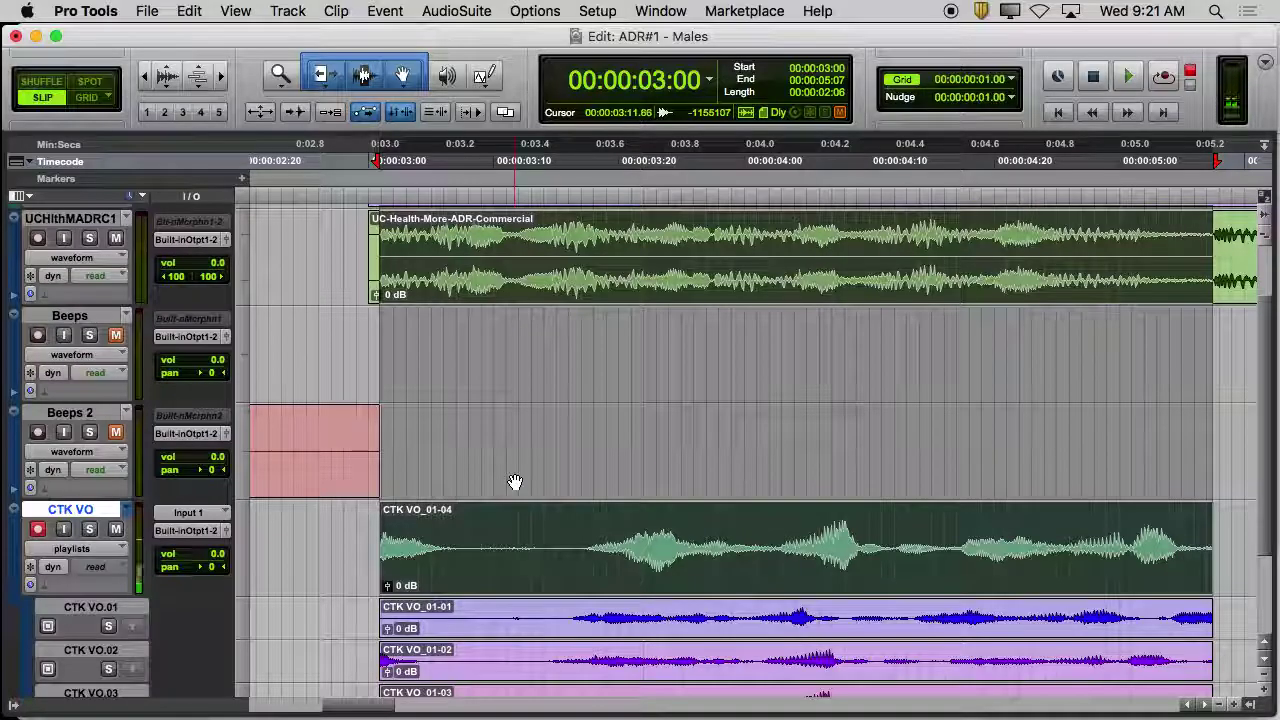
{"action": "left_click_drag", "start_coordinate": [1265, 468], "coordinate": [1262, 560]}
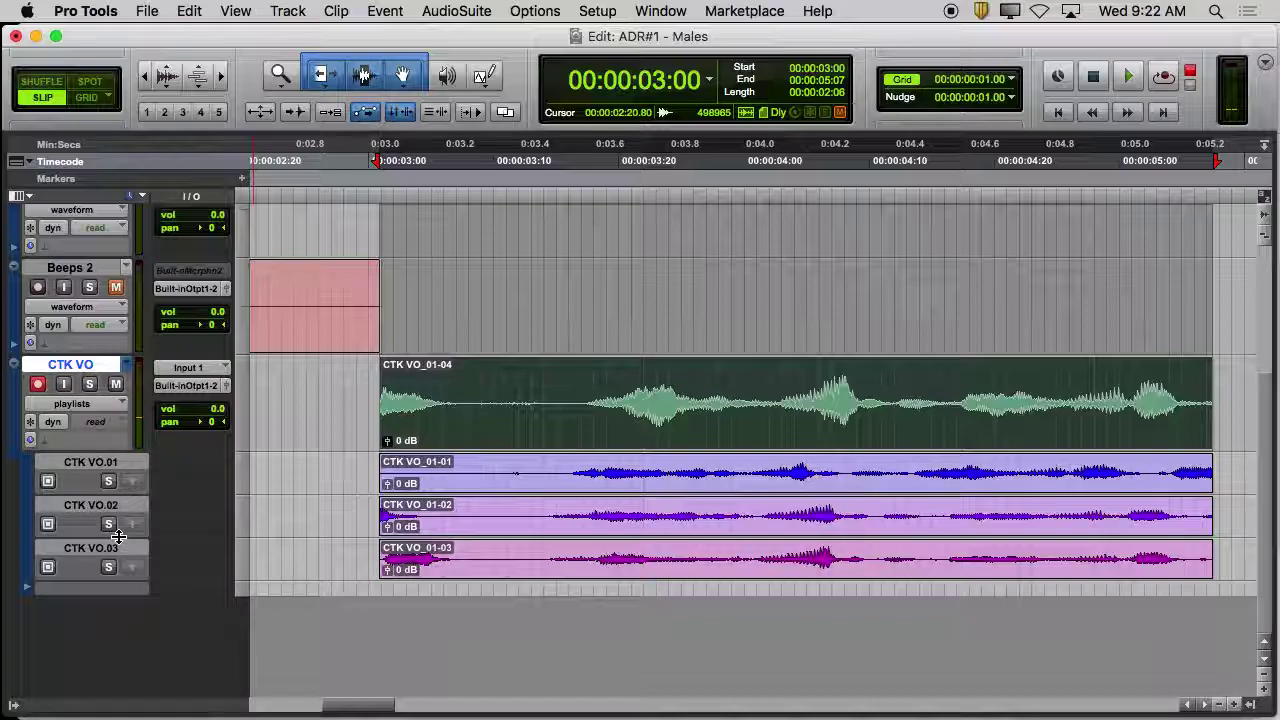
Solo the CTK VO.03 take and play it back over the selected dialogue
{"action": "left_click", "coordinate": [108, 567]}
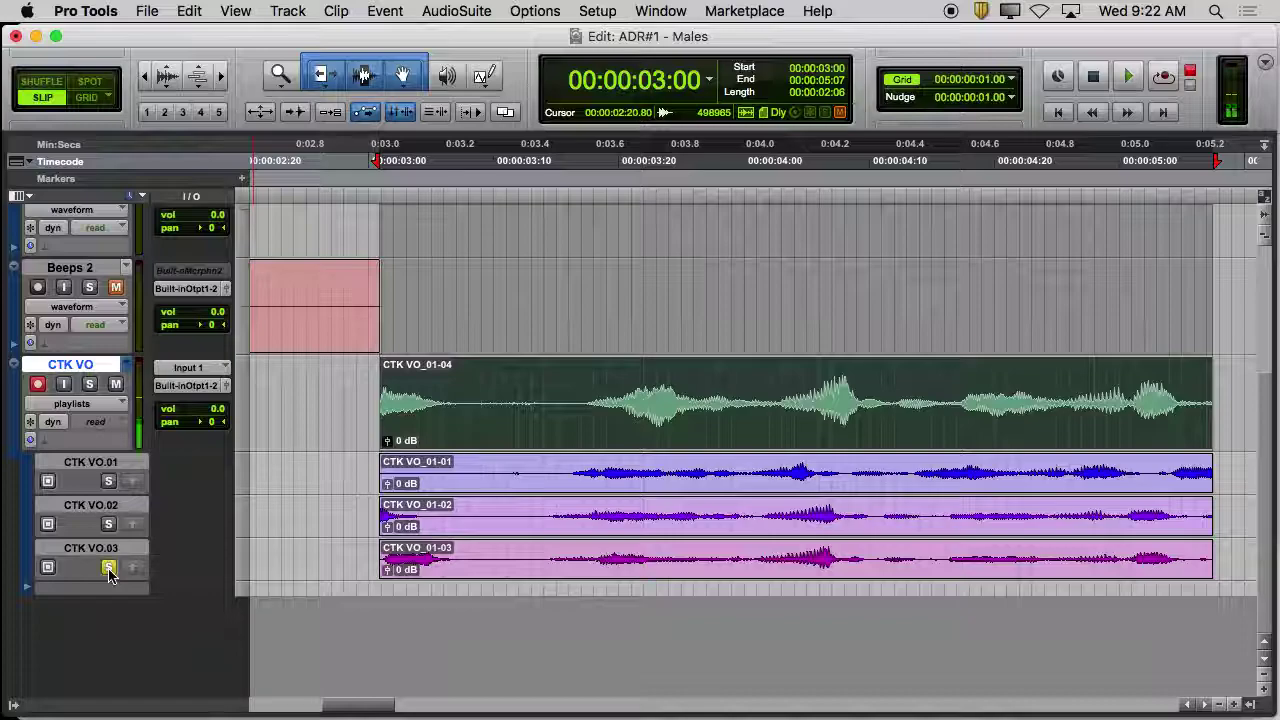
{"action": "key", "text": "space"}
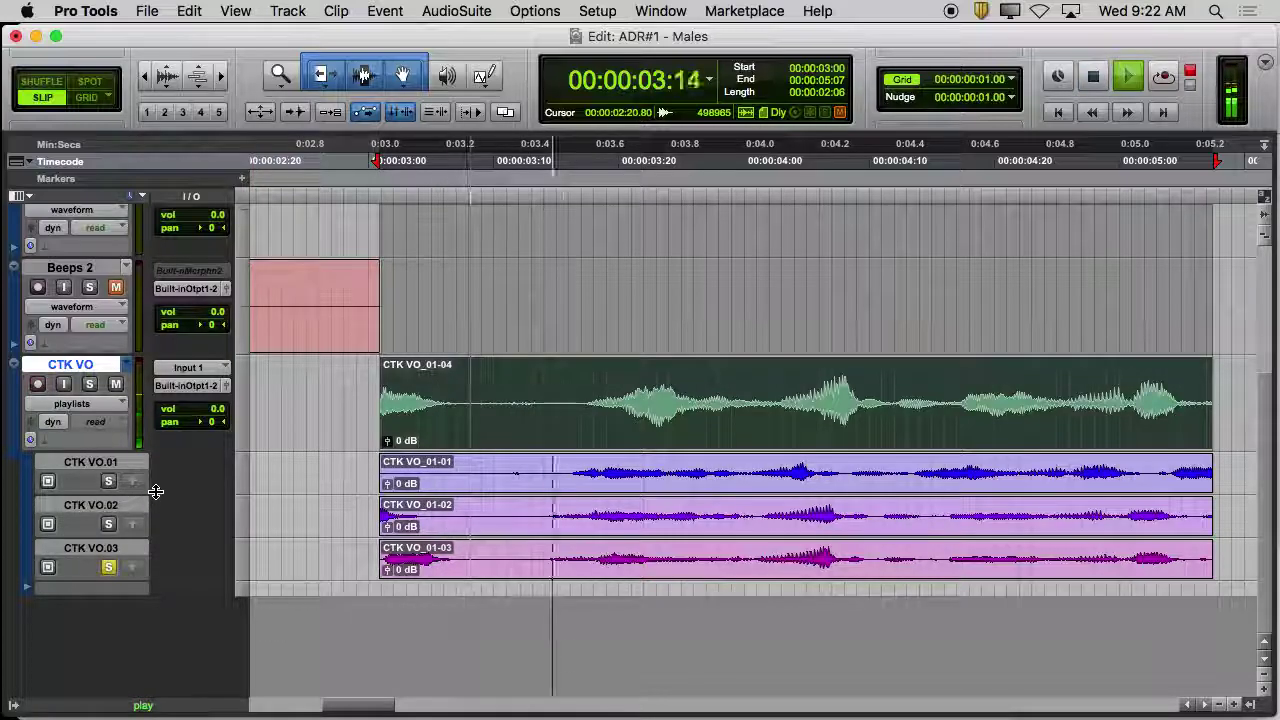
{"action": "key", "text": "space"}
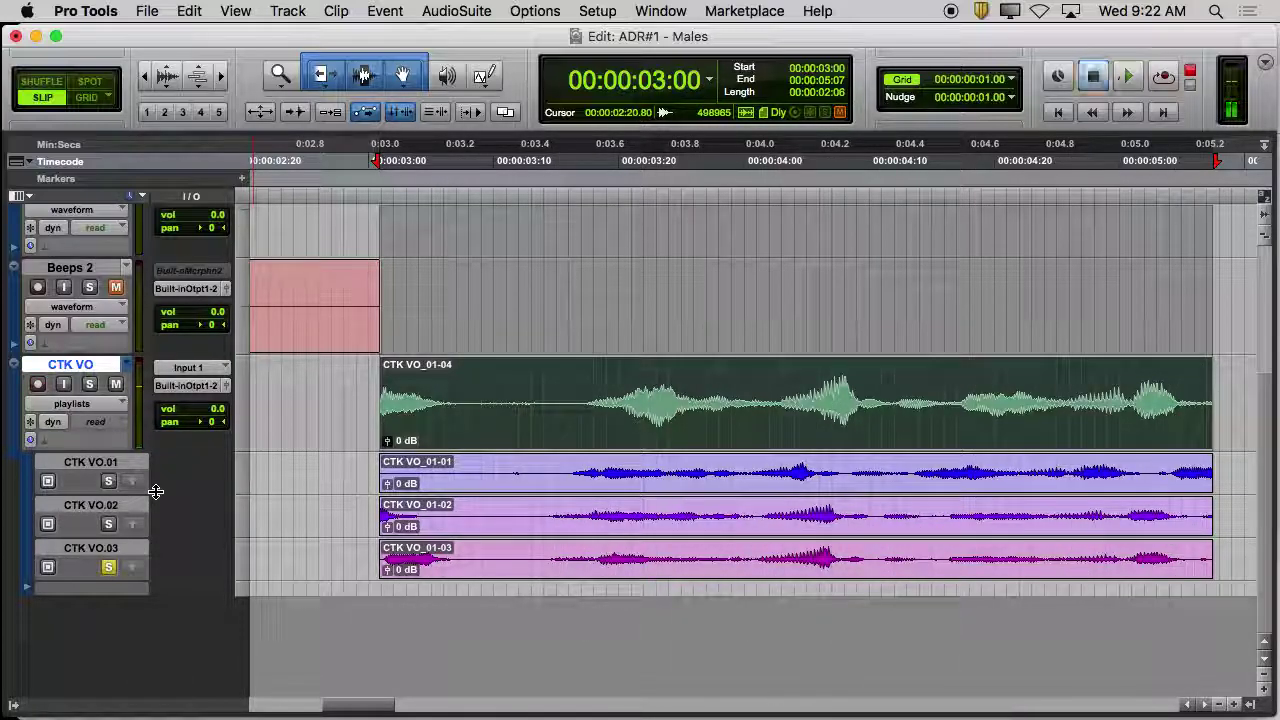
{"action": "key", "text": "space"}
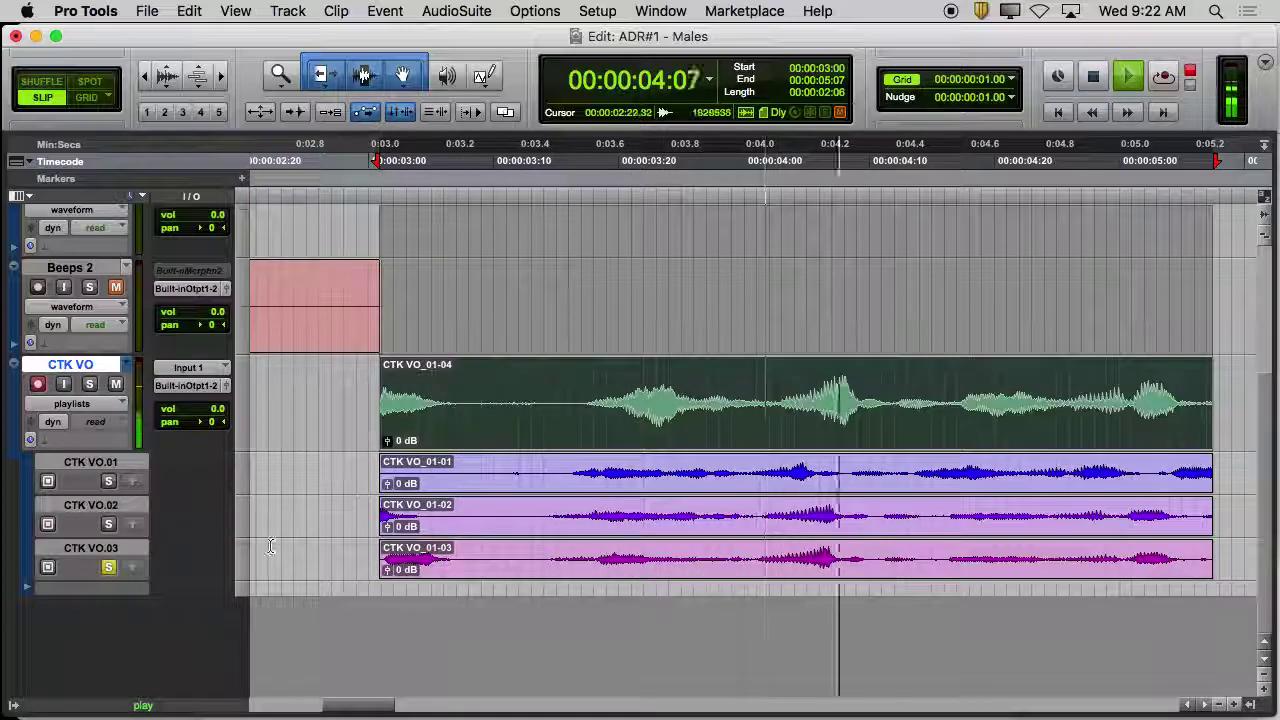
{"action": "key", "text": "space"}
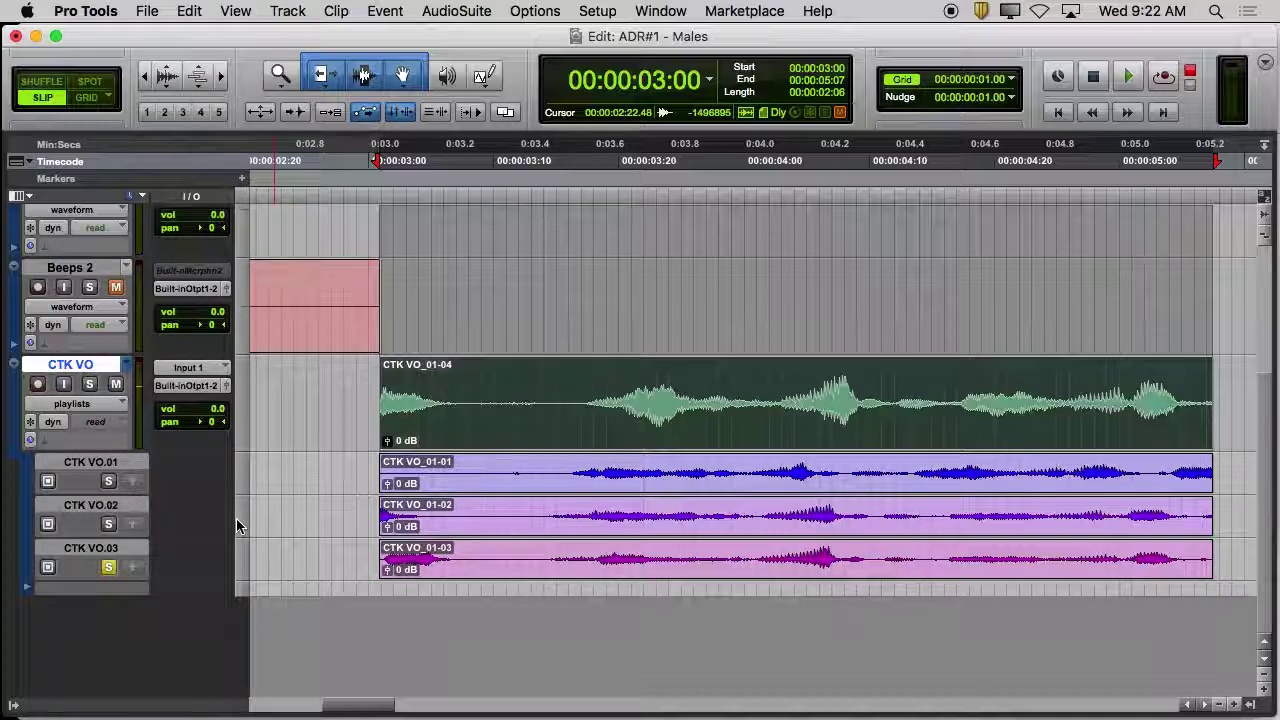
Promote the CTK VO.03 take to the main playlist of the CTK VO track and return the track to waveform view
{"action": "left_click", "coordinate": [500, 570]}
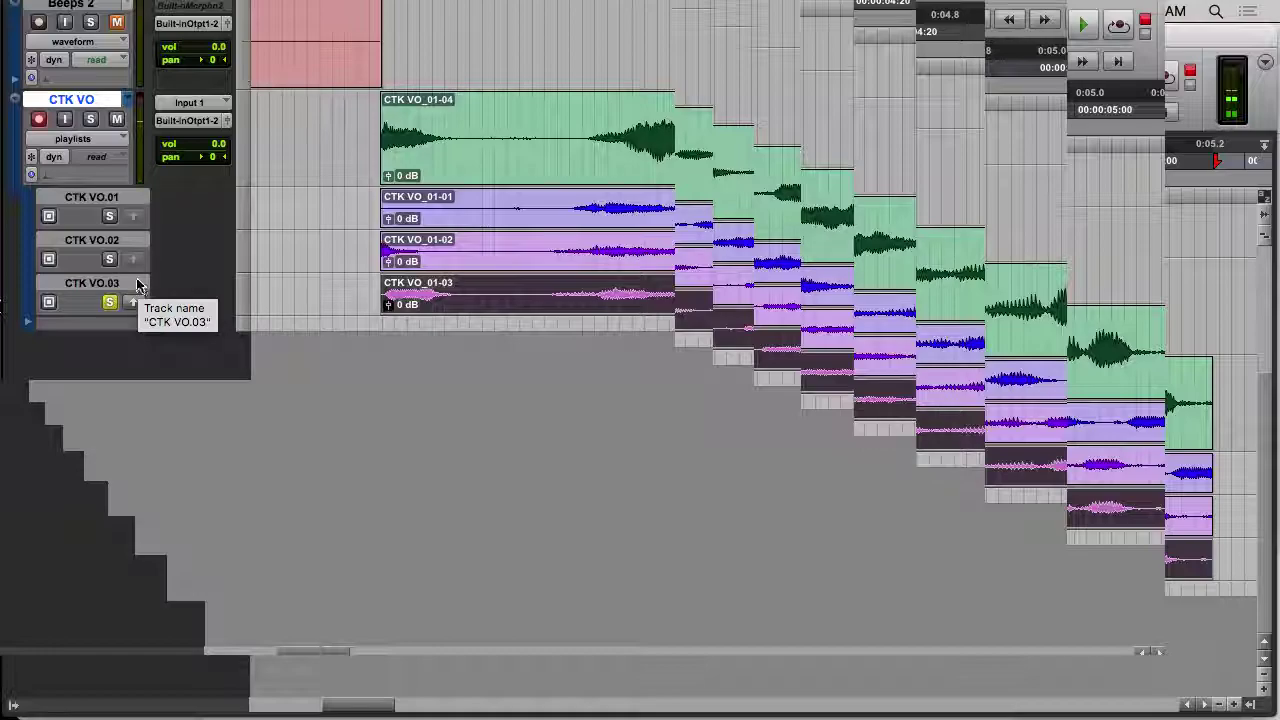
{"action": "left_click", "coordinate": [132, 301]}
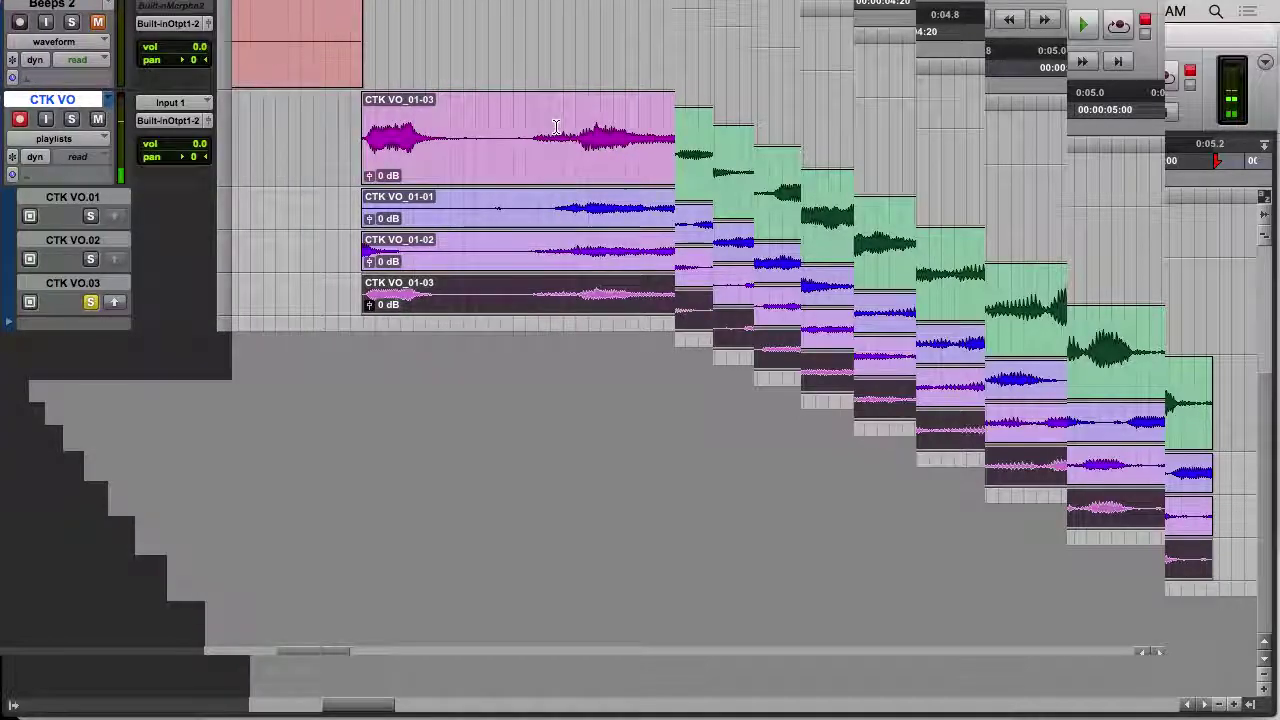
{"action": "left_click", "coordinate": [78, 140]}
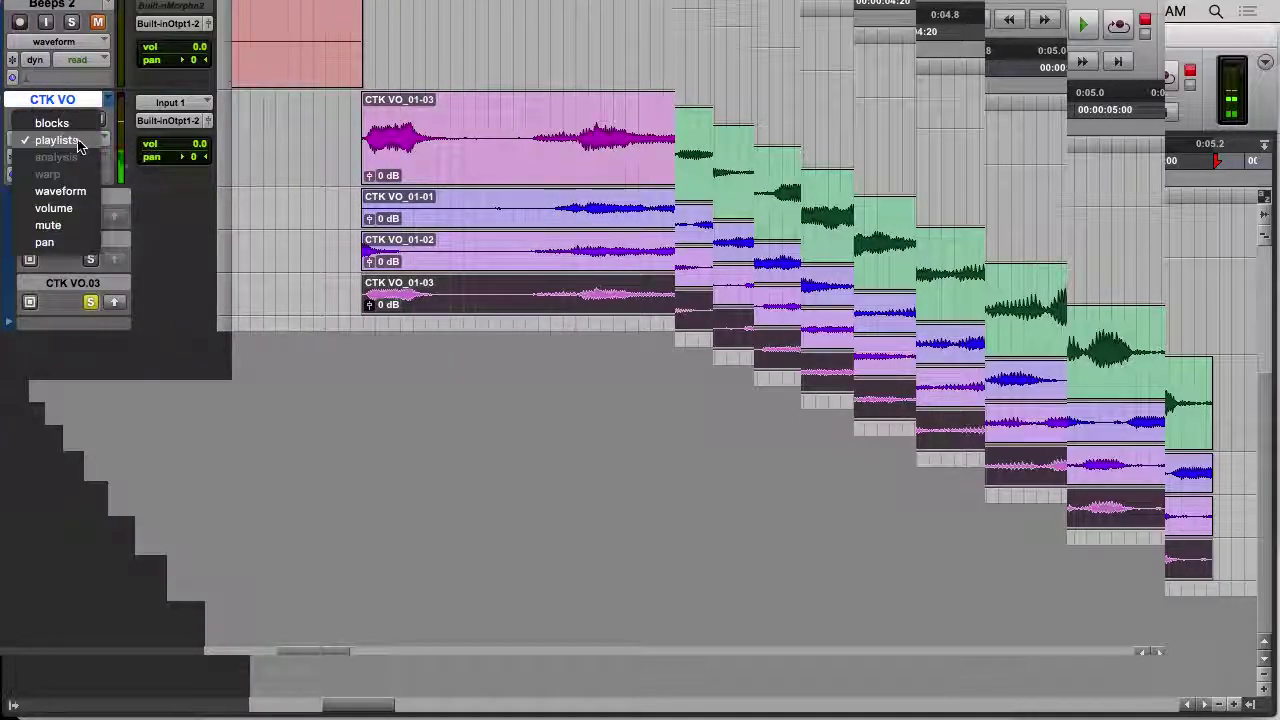
{"action": "left_click", "coordinate": [60, 191]}
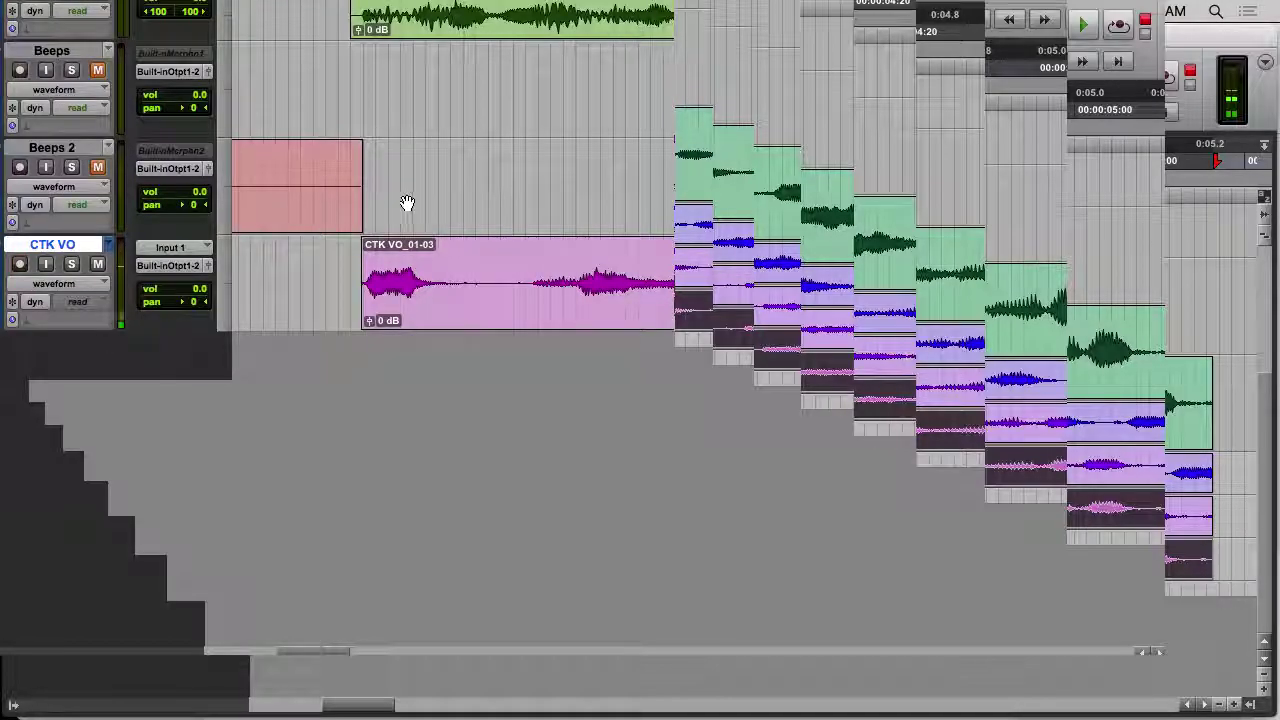
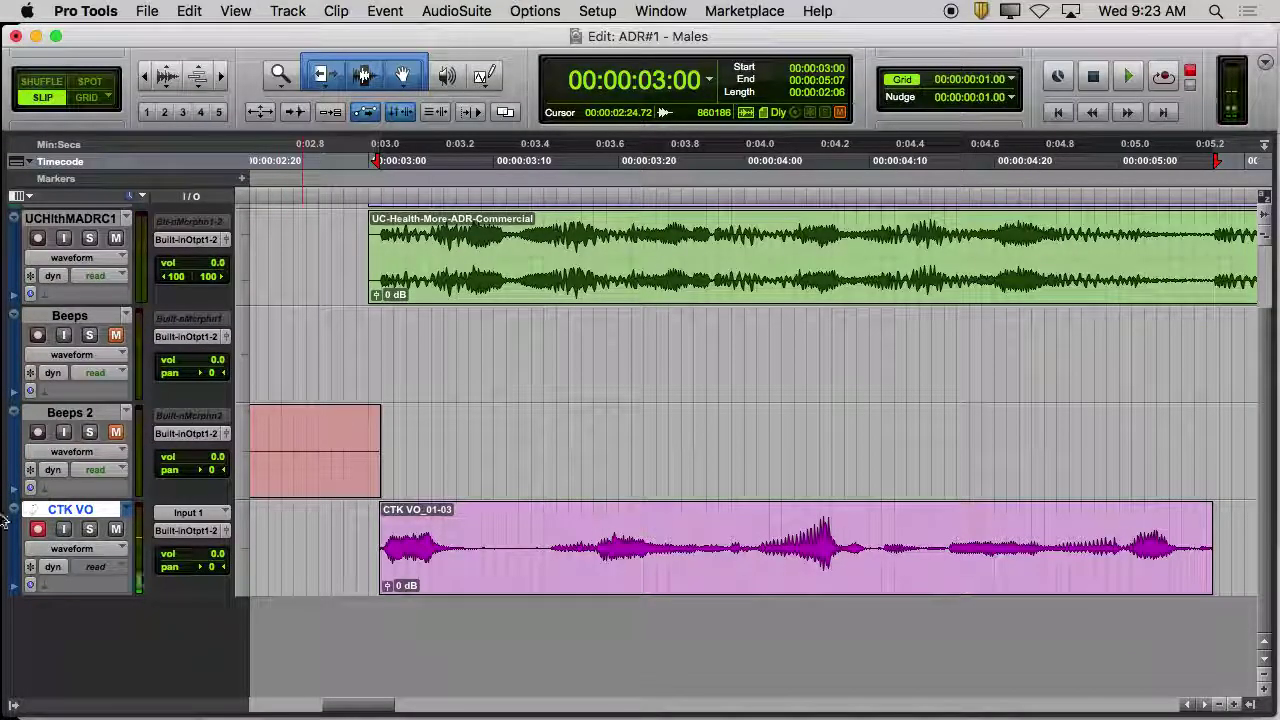
Enable Monophonic Elastic Audio on the CTK VO track and switch the track to warp view
{"action": "left_click", "coordinate": [95, 586]}
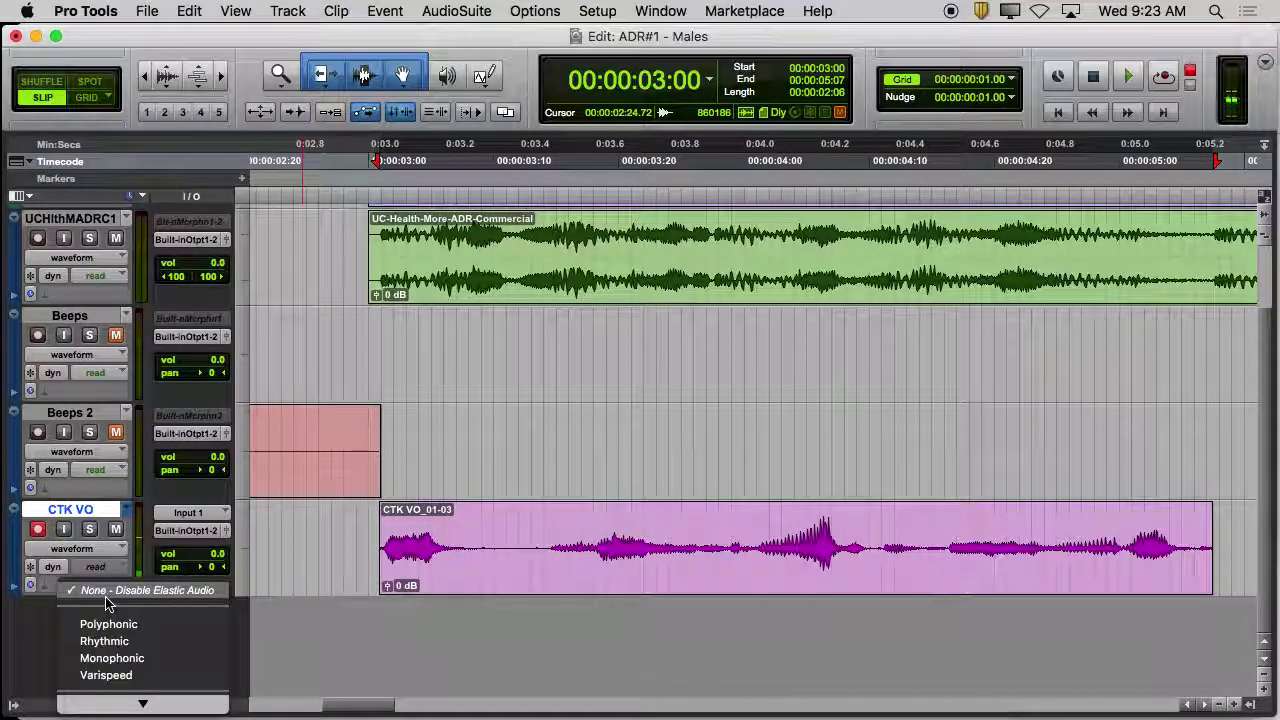
{"action": "left_click", "coordinate": [329, 577]}
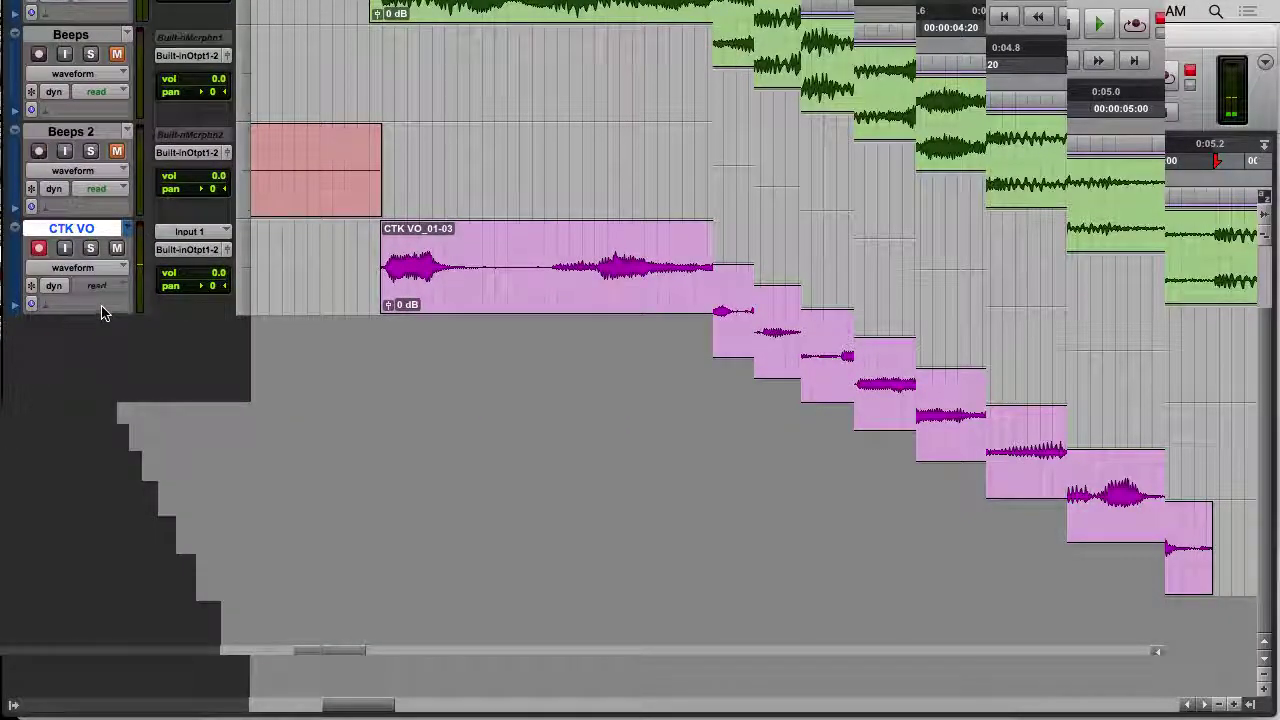
{"action": "left_click", "coordinate": [98, 308]}
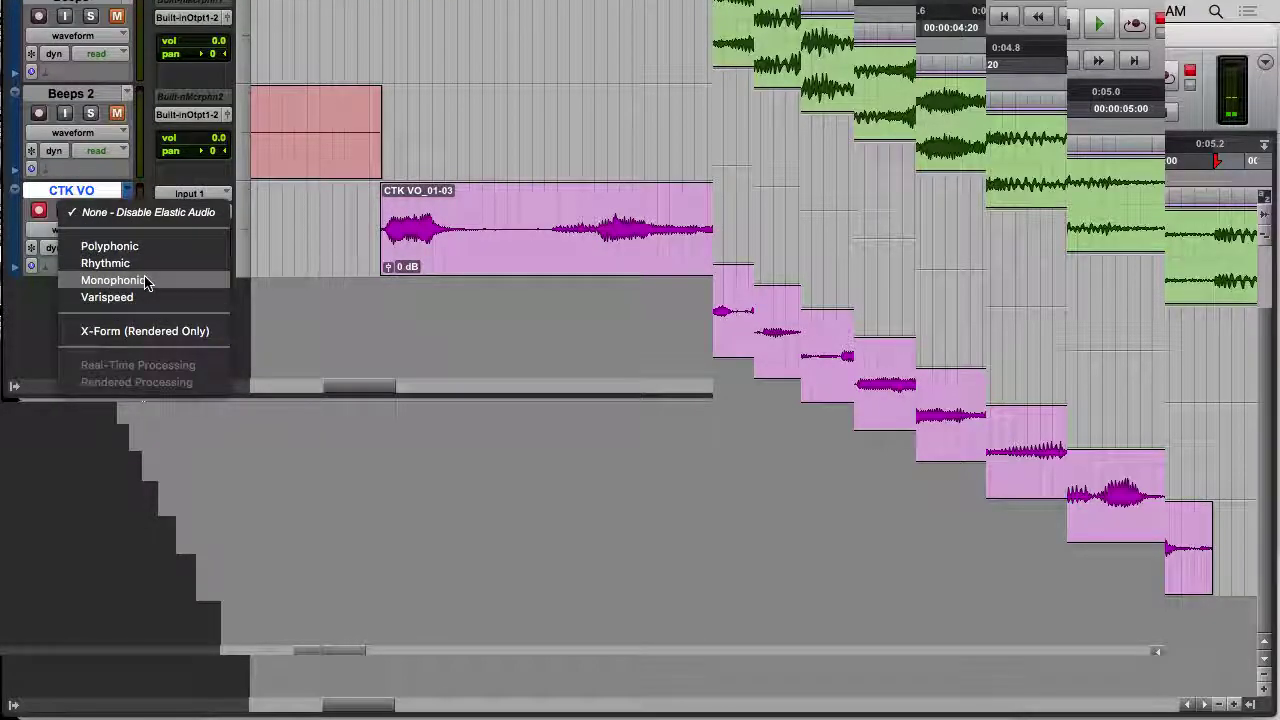
{"action": "left_click", "coordinate": [145, 281]}
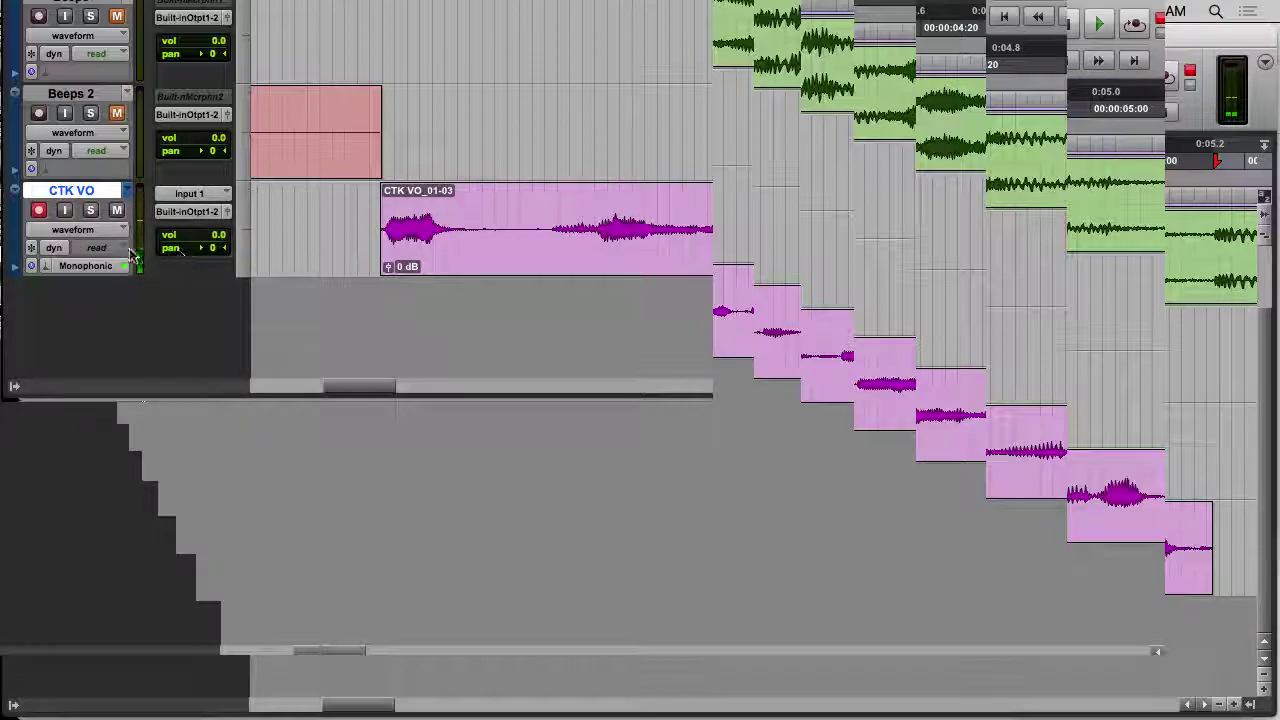
{"action": "left_click", "coordinate": [105, 229]}
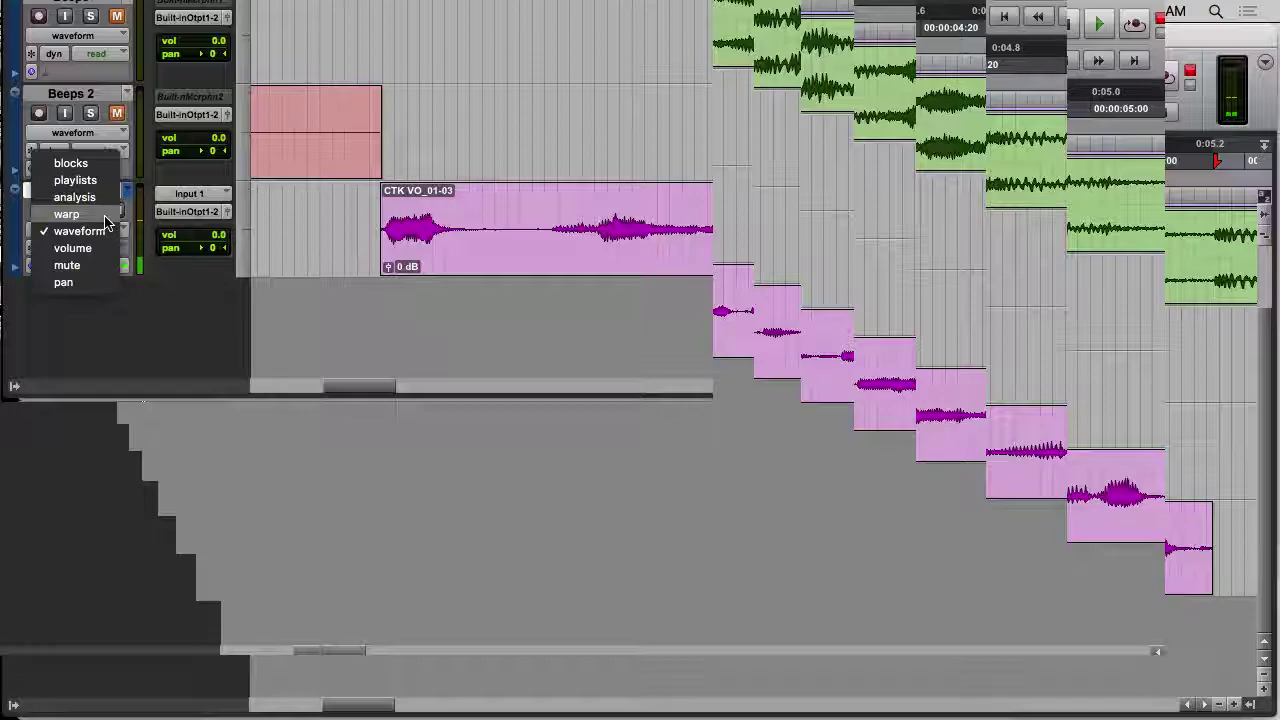
{"action": "left_click", "coordinate": [66, 214]}
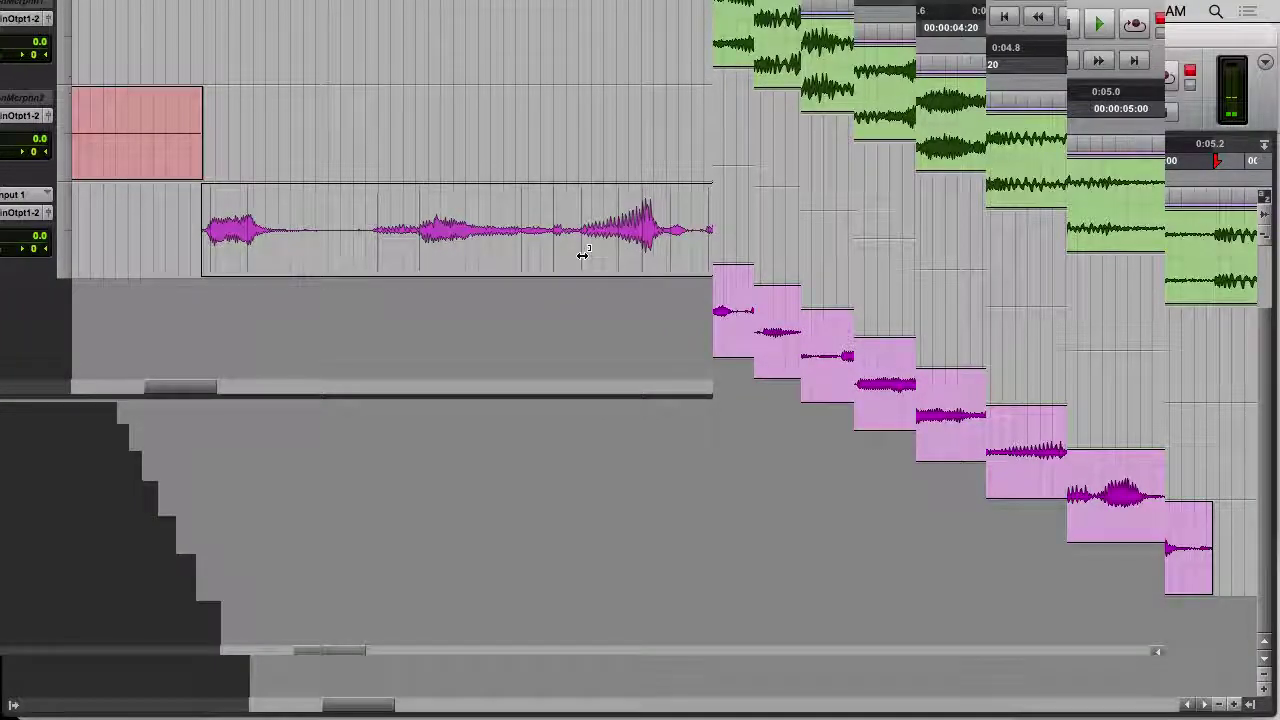
Add a warp marker near the middle of the CTK VO clip and pull it earlier to tighten the opening pause
{"action": "key", "text": "super+bracketleft"}
{"action": "key", "text": "super+bracketleft"}
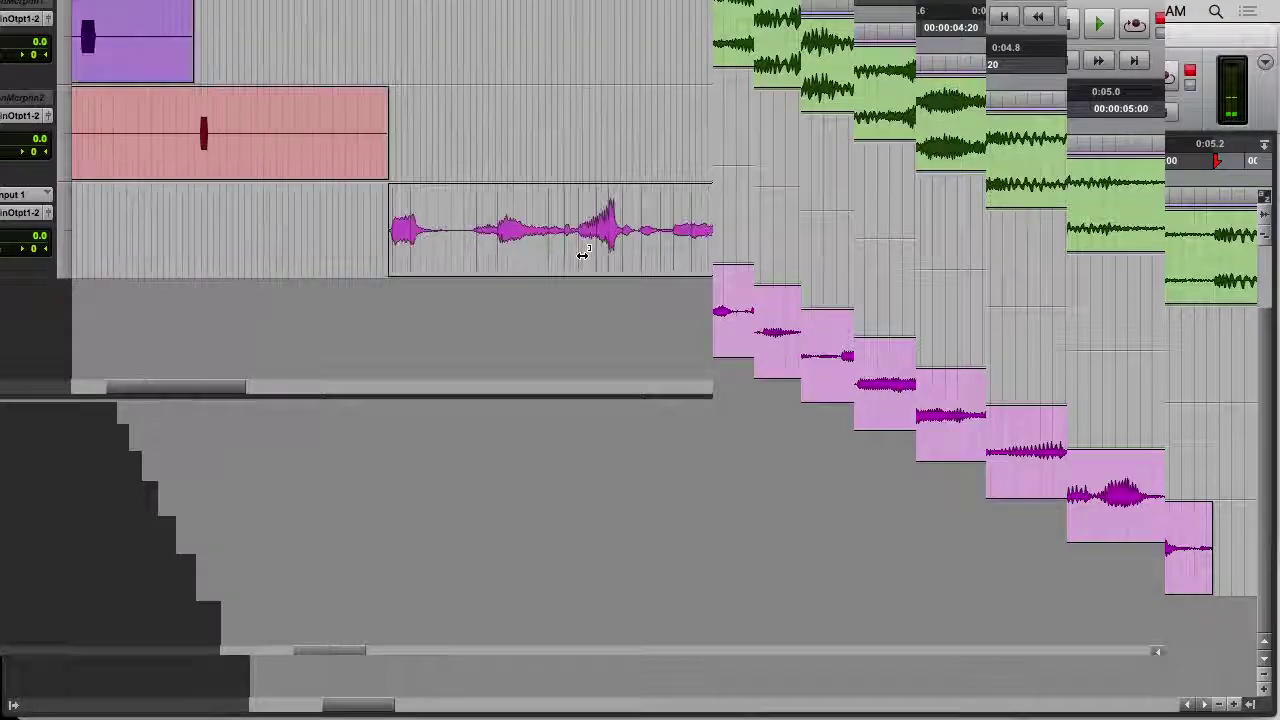
{"action": "left_click", "coordinate": [436, 256]}
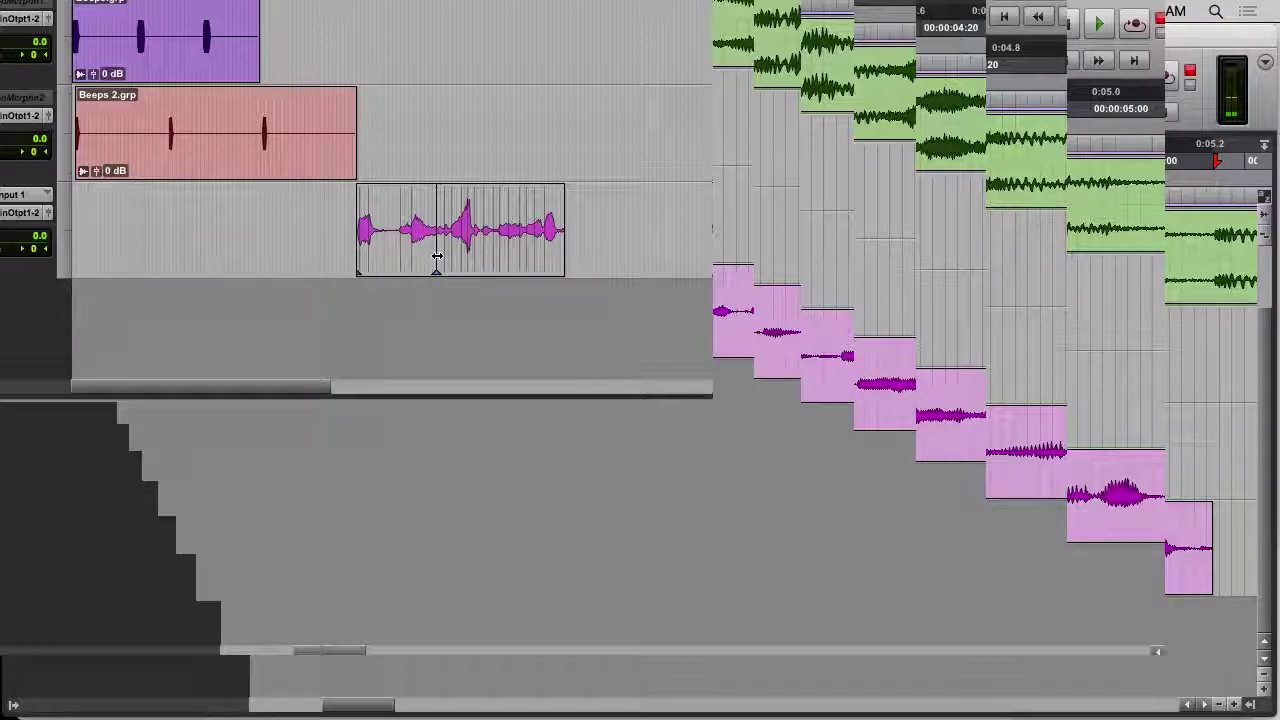
{"action": "left_click_drag", "start_coordinate": [437, 255], "coordinate": [400, 255]}
{"action": "mouse_move", "coordinate": [401, 259]}
{"action": "left_mouse_down"}
{"action": "mouse_move", "coordinate": [375, 262]}
{"action": "mouse_move", "coordinate": [394, 258]}
{"action": "left_mouse_up"}
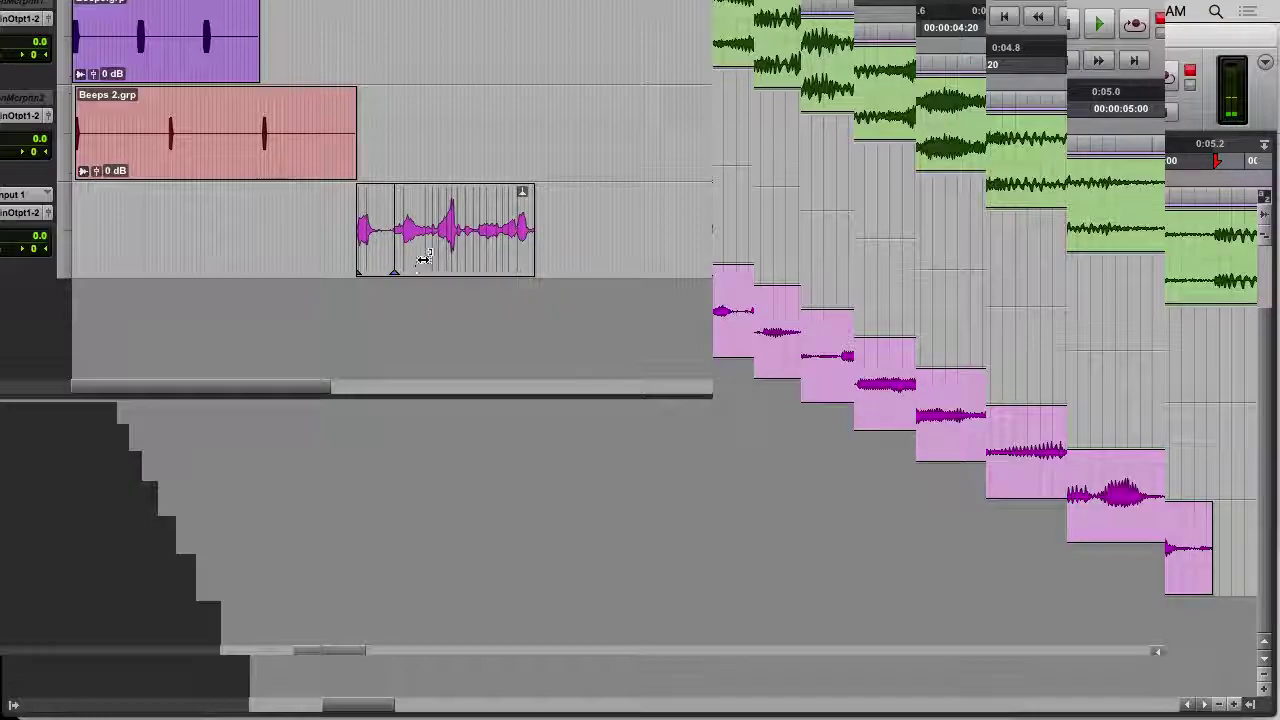
Anchor the clip's end with a warp marker, shift the second phrase slightly earlier, and add a marker between the second and third phrases
{"action": "left_click", "coordinate": [517, 260]}
{"action": "left_click_drag", "start_coordinate": [394, 257], "coordinate": [390, 254]}
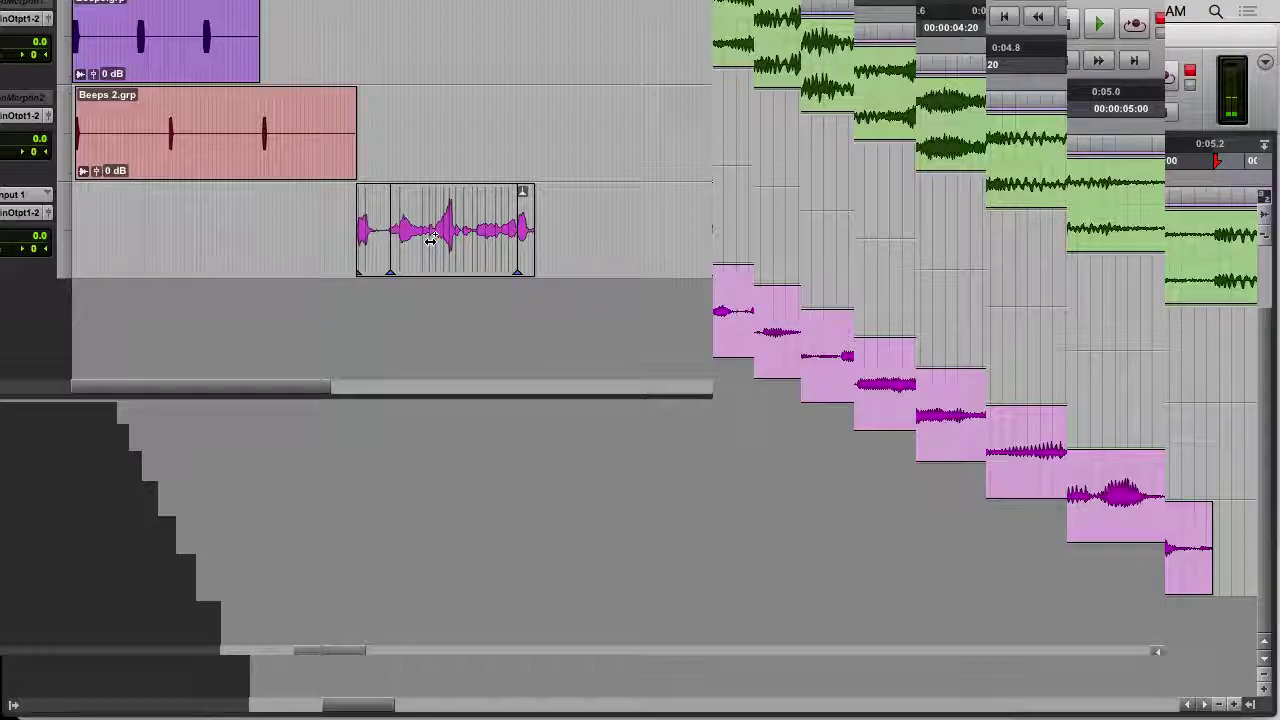
{"action": "left_click", "coordinate": [429, 241]}
{"action": "left_click_drag", "start_coordinate": [429, 241], "coordinate": [428, 241]}
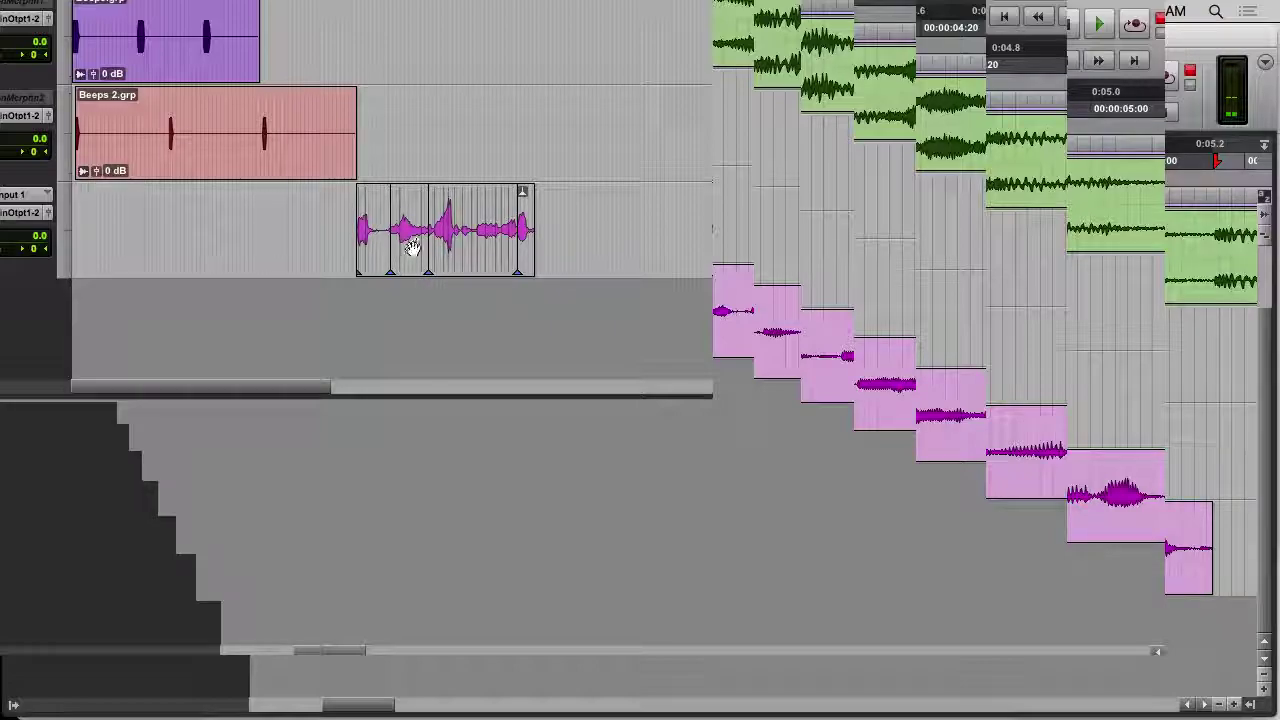
Replace the warp marker before the second phrase with one at the phrase's loud onset and shift it slightly later
{"action": "left_click", "coordinate": [417, 249]}
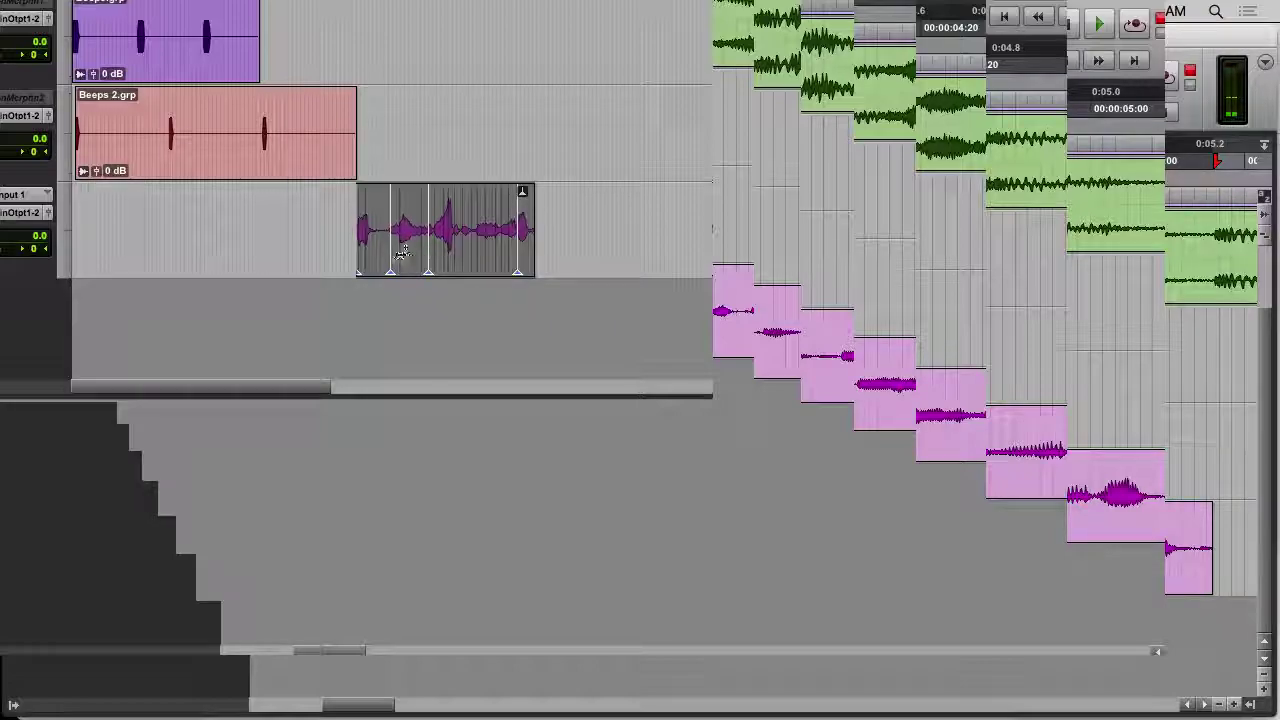
{"action": "key", "text": "e"}
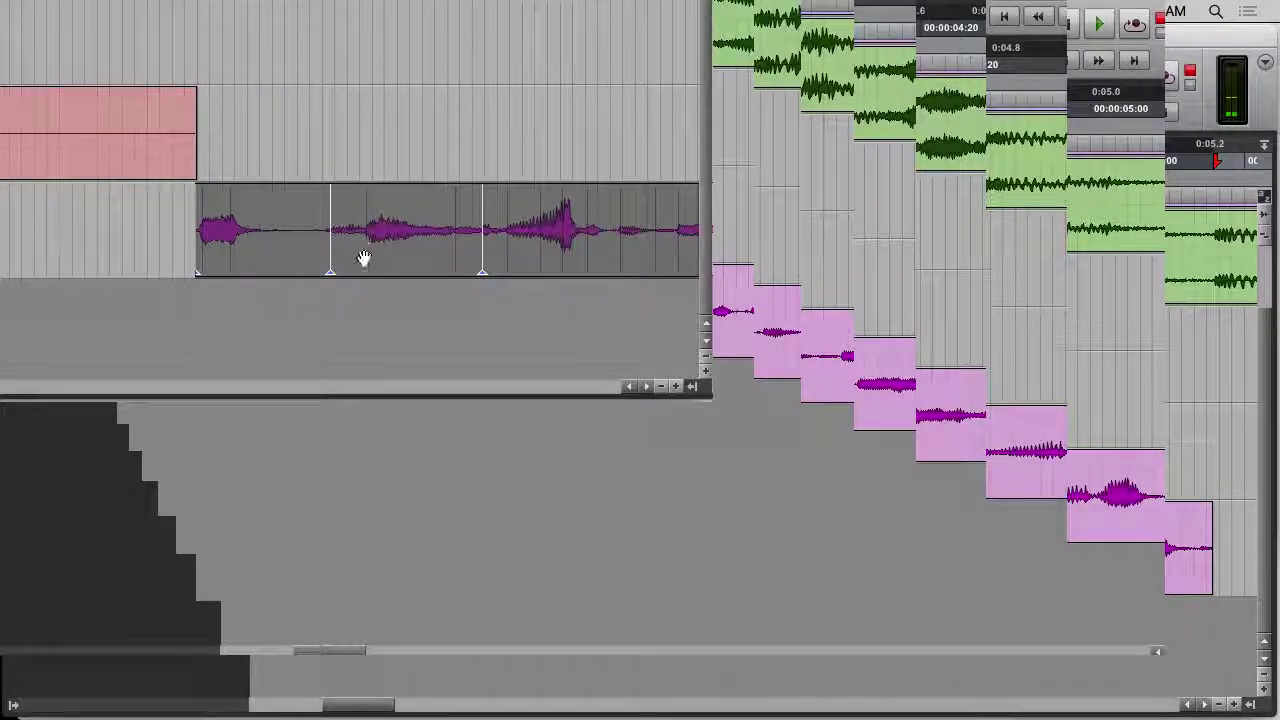
{"action": "left_click", "coordinate": [366, 249]}
{"action": "left_click", "coordinate": [329, 222]}
{"action": "left_click_drag", "start_coordinate": [329, 222], "coordinate": [197, 222]}
{"action": "left_click", "coordinate": [329, 230]}
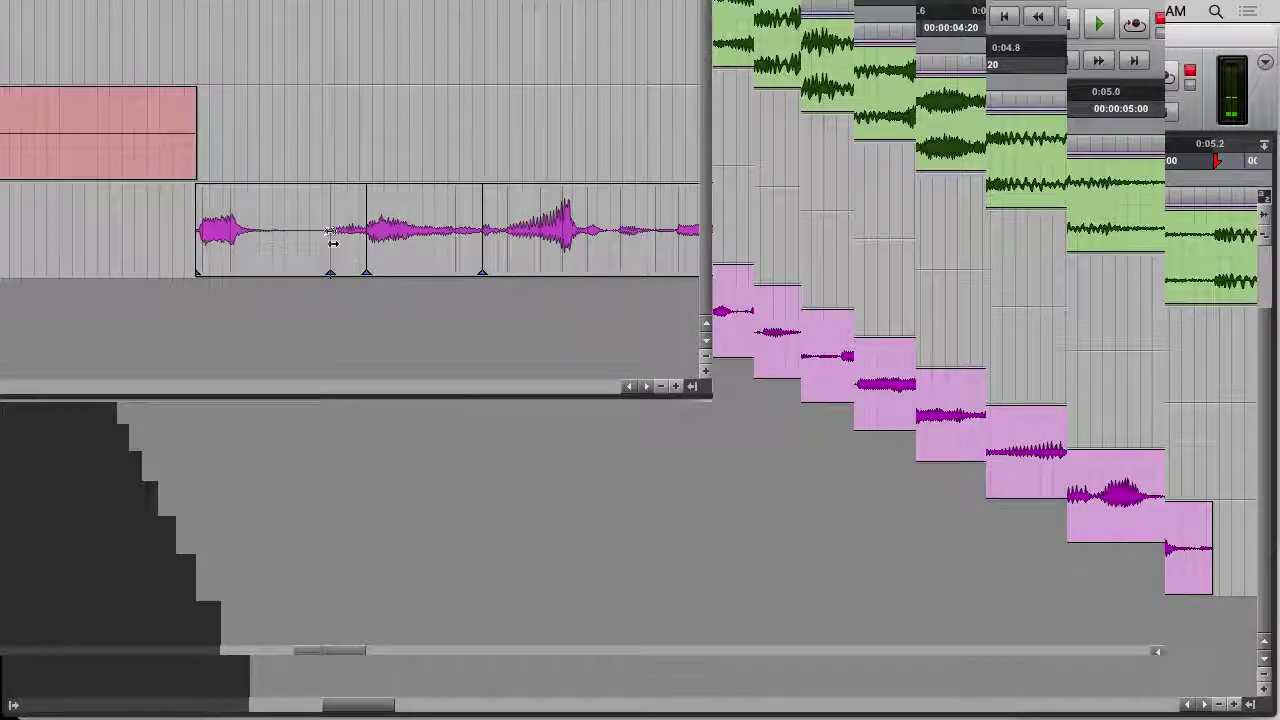
{"action": "double_click", "coordinate": [331, 274]}
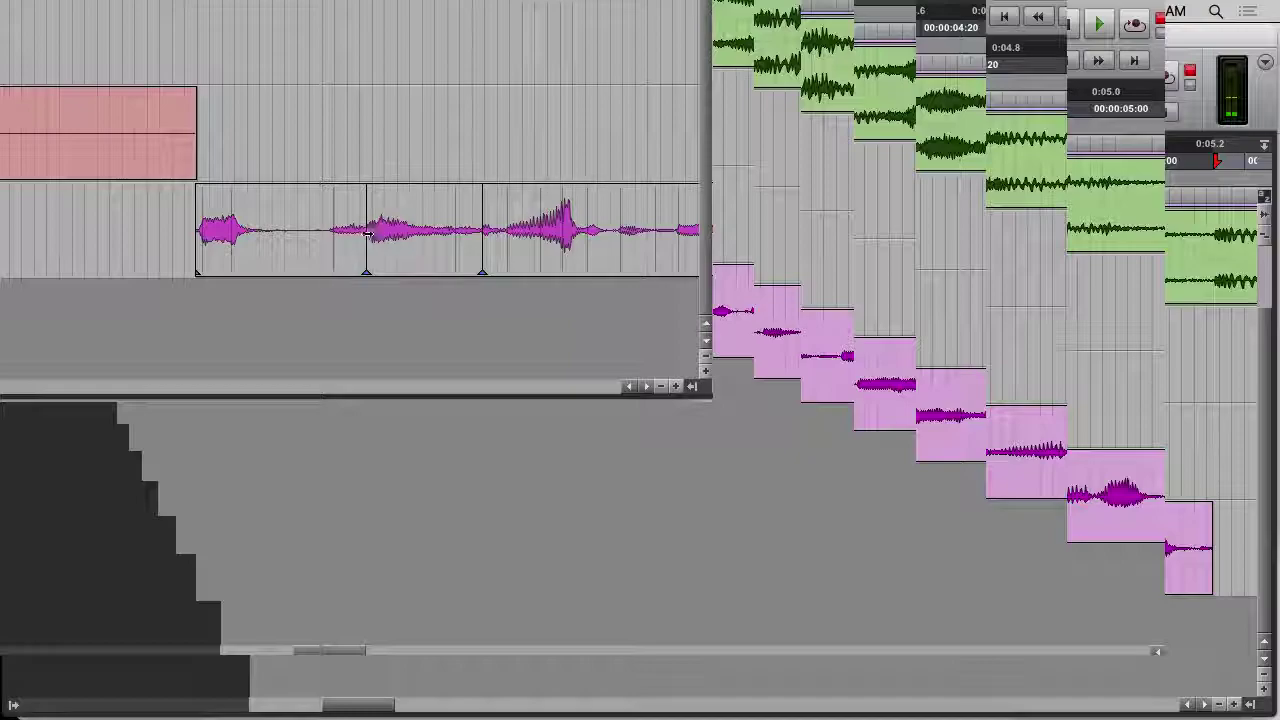
{"action": "left_click_drag", "start_coordinate": [367, 233], "coordinate": [371, 233]}
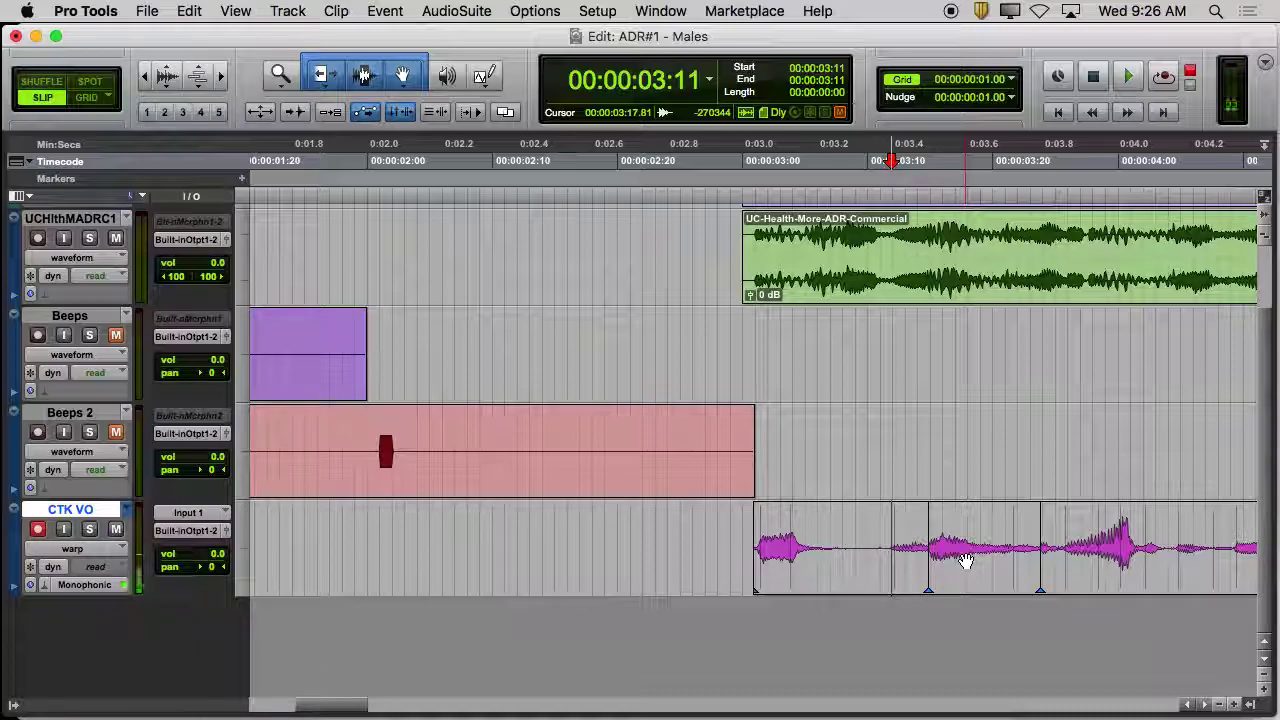
Open the Video window for the commercial and reposition it so the whole picture is on screen
{"action": "key", "text": "shift+r"}
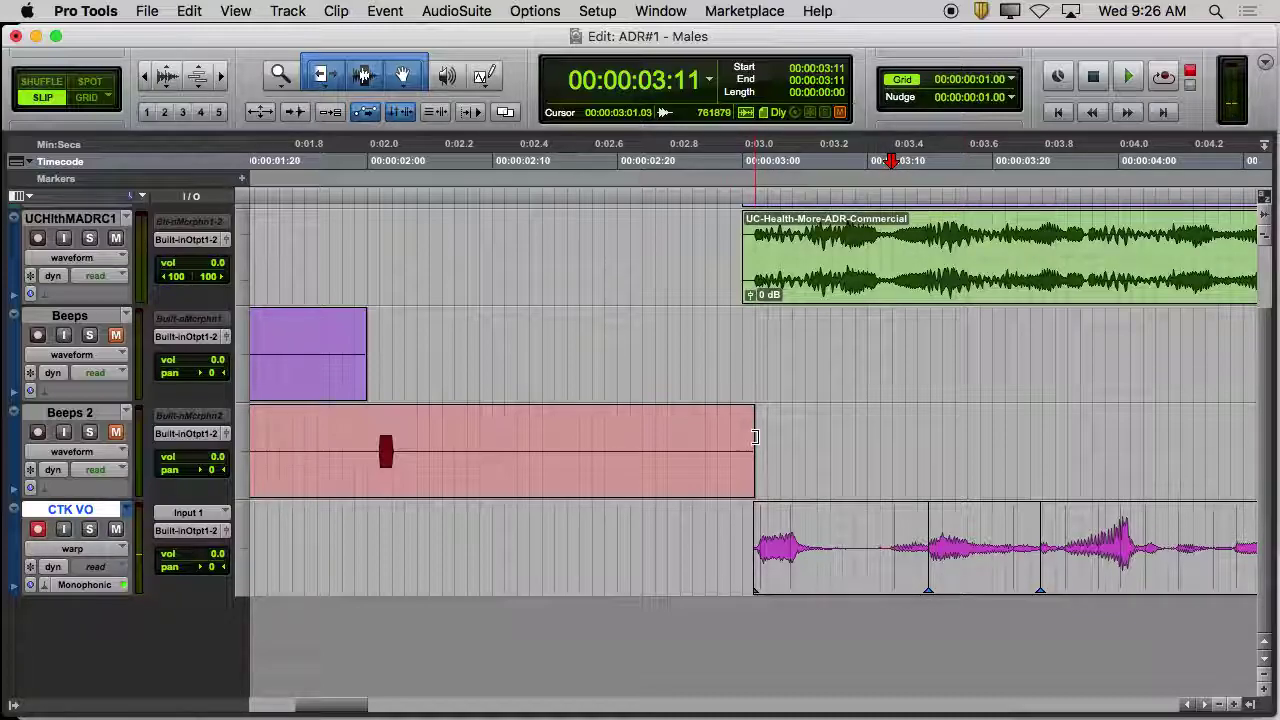
{"action": "scroll", "coordinate": [1269, 325], "scroll_direction": "up", "scroll_amount": 3}
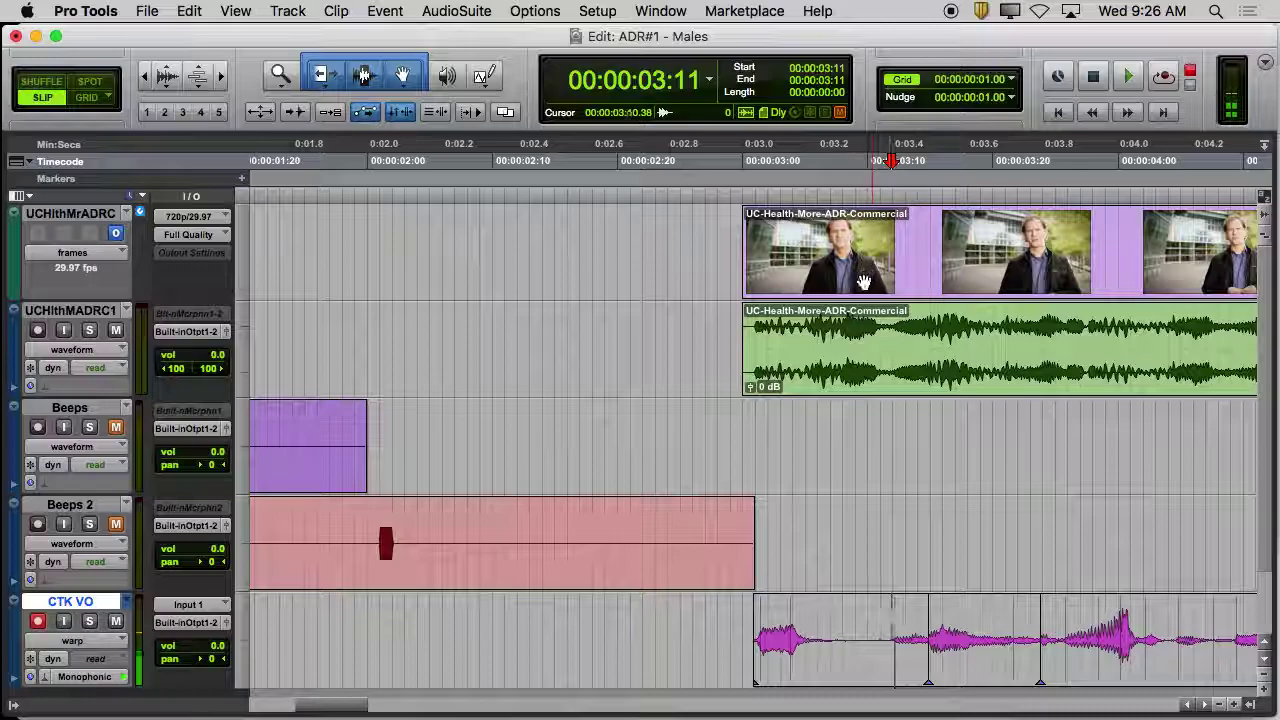
{"action": "key", "text": "super+9"}
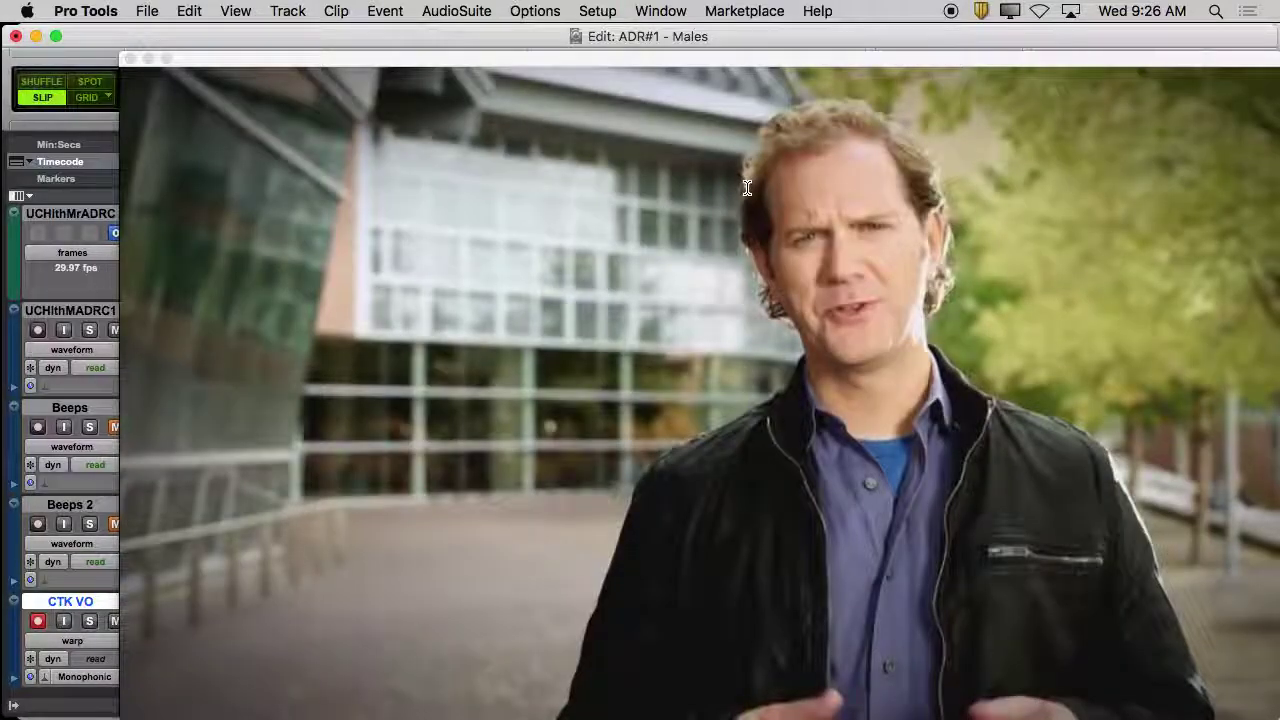
{"action": "left_click_drag", "start_coordinate": [777, 64], "coordinate": [704, 36]}
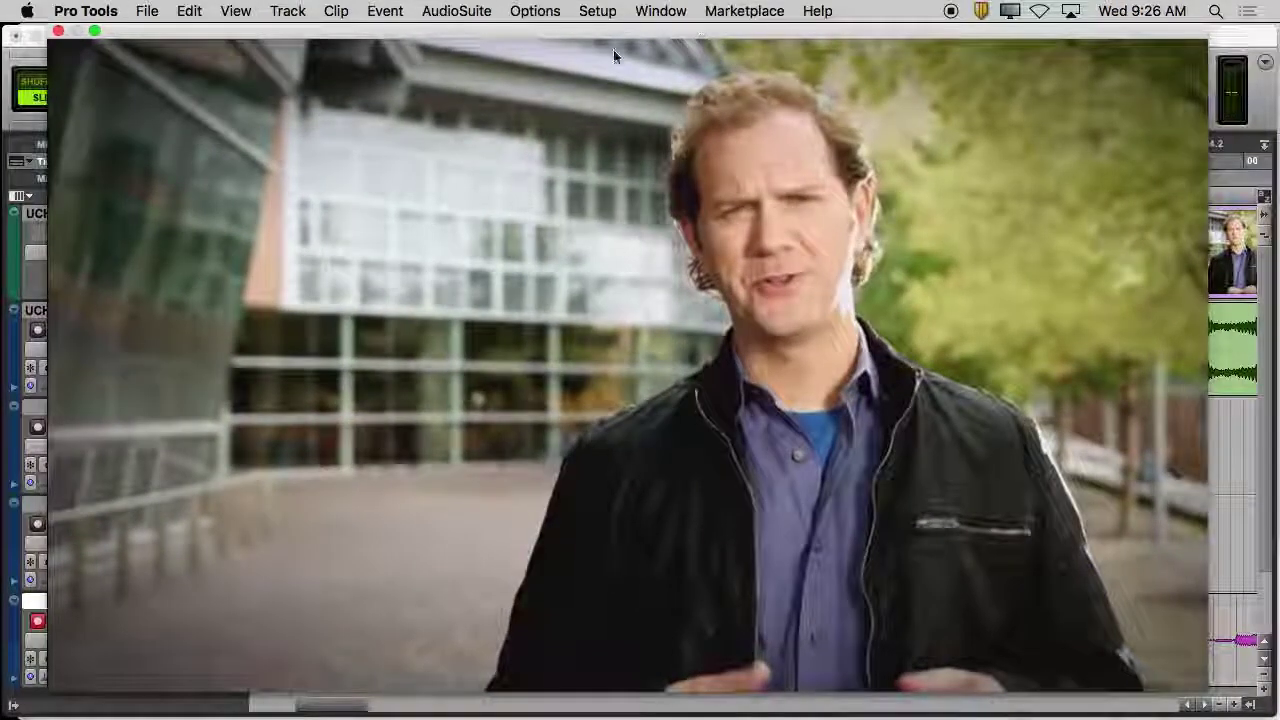
Shrink the Video window so part of the timeline shows beside it, and close it after viewing
{"action": "left_click", "coordinate": [659, 11]}
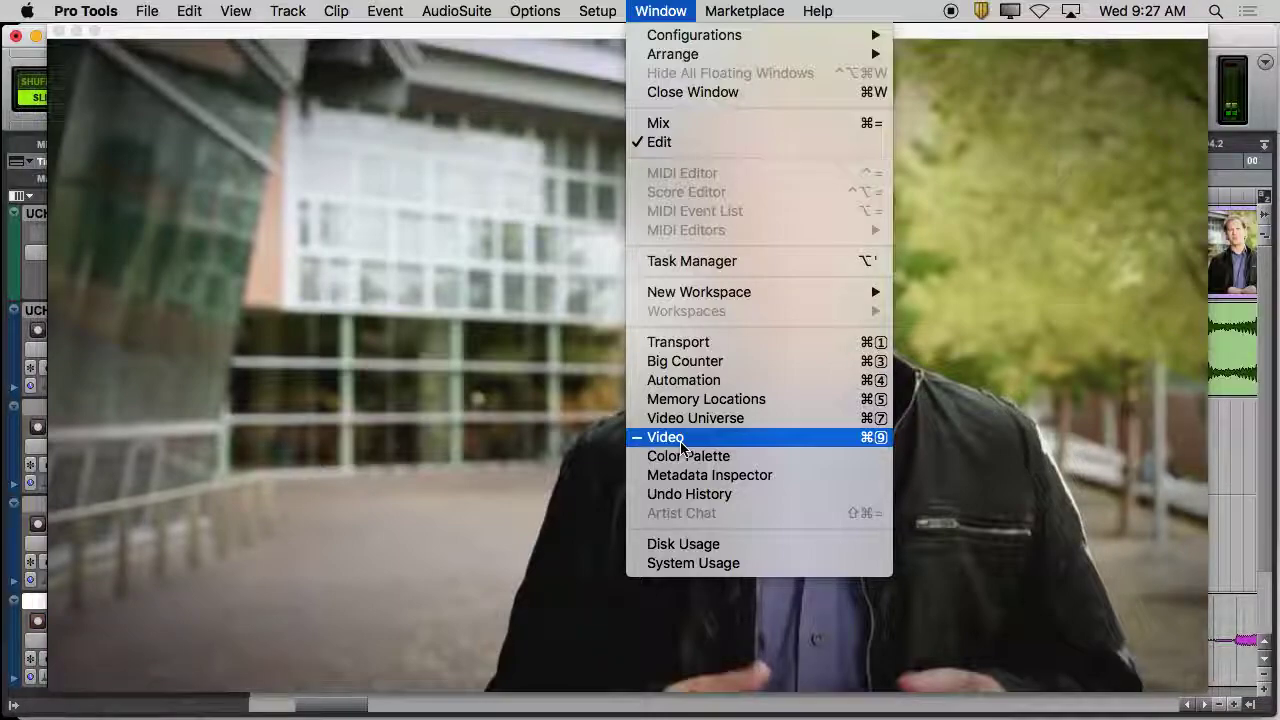
{"action": "left_click", "coordinate": [1201, 680]}
{"action": "left_click_drag", "start_coordinate": [1201, 680], "coordinate": [1000, 531]}
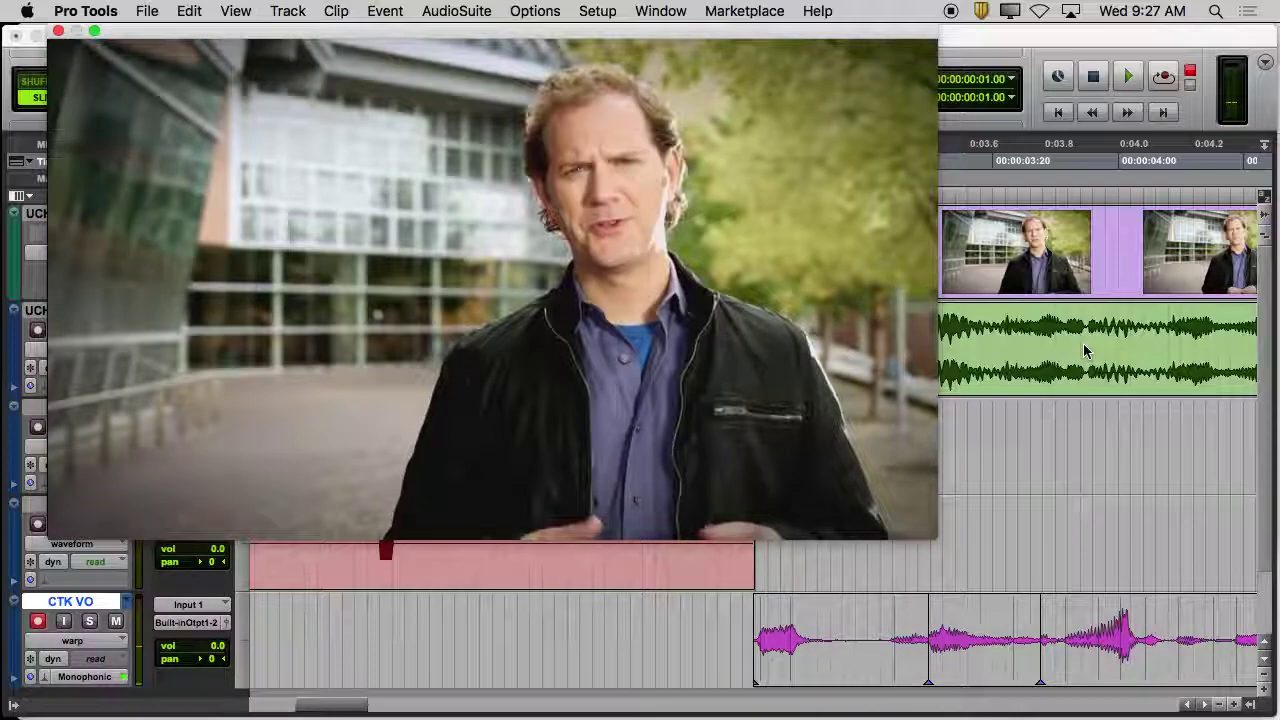
{"action": "left_click", "coordinate": [1085, 350]}
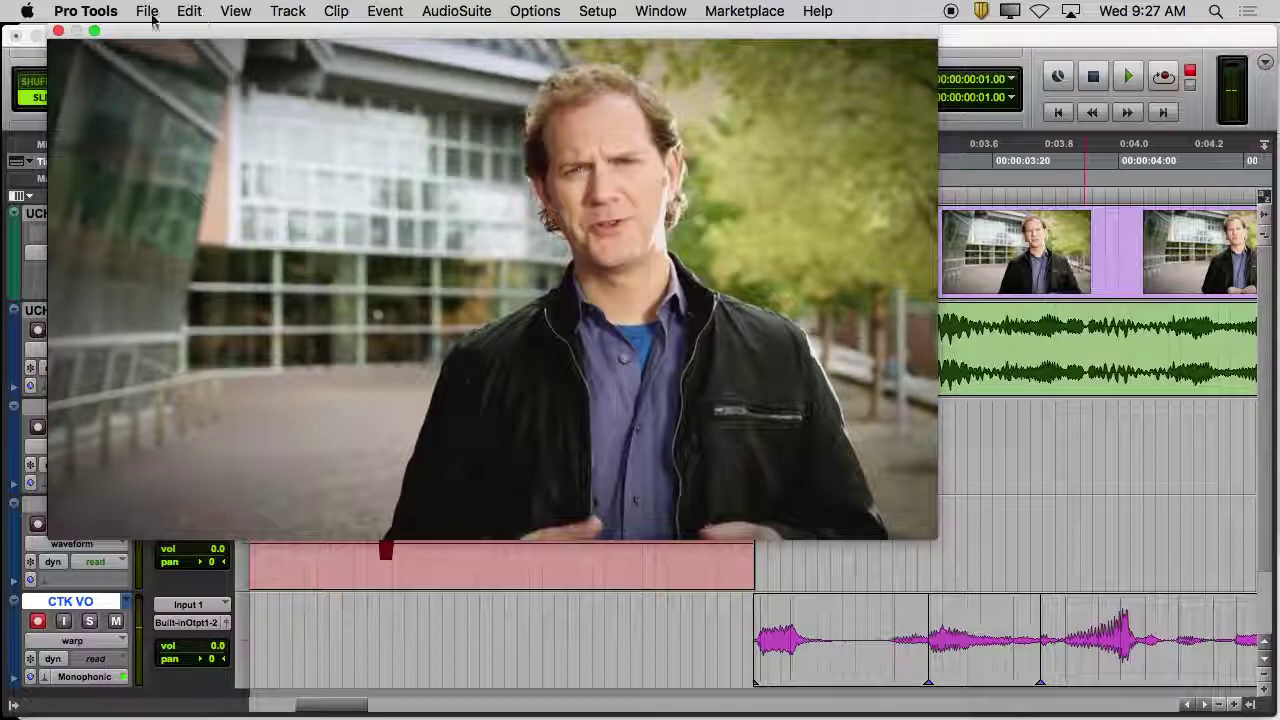
{"action": "left_click", "coordinate": [58, 31]}
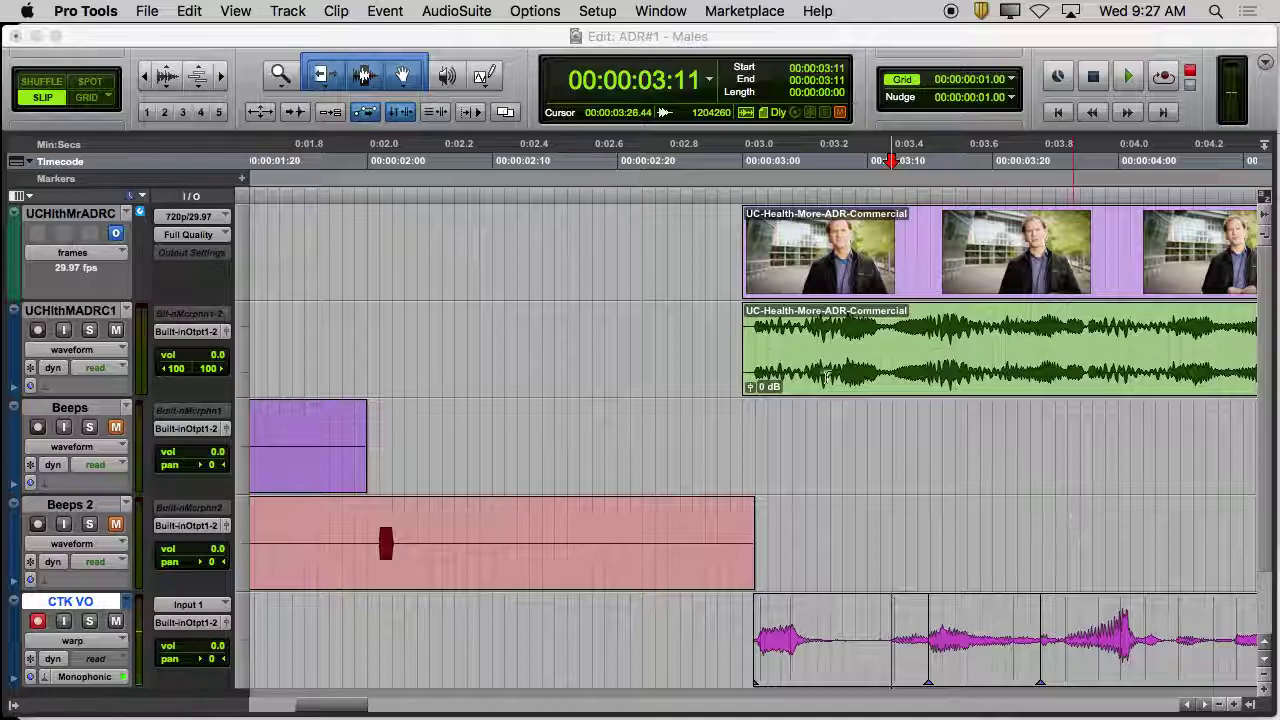
Select the commercial's next passage from 00:00:05:26 to 00:00:11:02 and mute the UCHlthMADRC1 audio track
{"action": "left_click", "coordinate": [385, 277]}
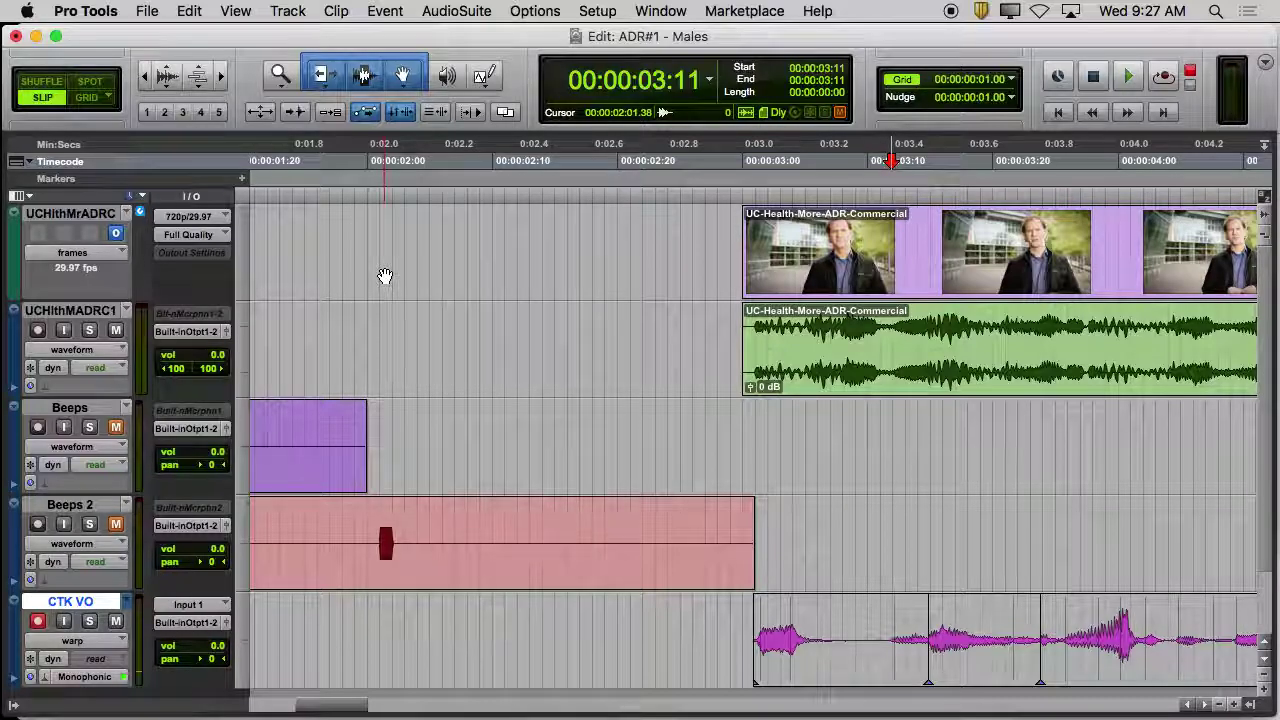
{"action": "key", "text": "super+bracketleft"}
{"action": "key", "text": "super+bracketleft"}
{"action": "key", "text": "super+bracketleft"}
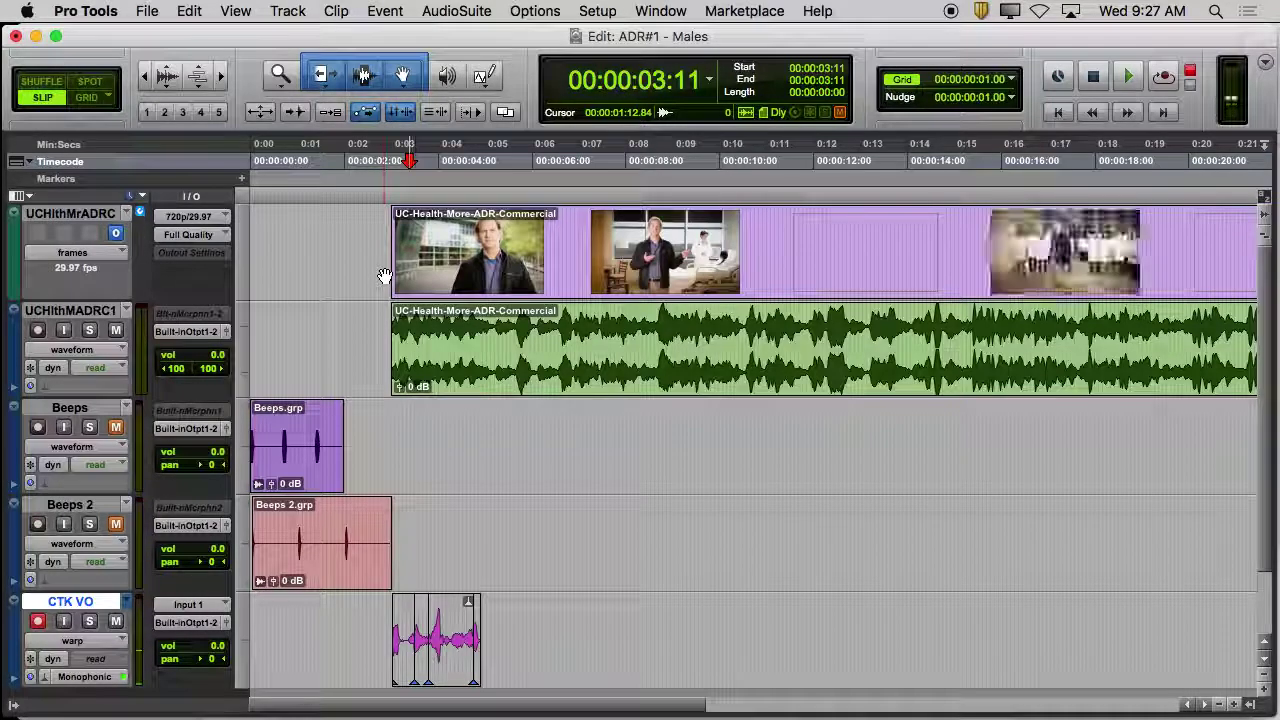
{"action": "left_click_drag", "start_coordinate": [530, 168], "coordinate": [770, 170]}
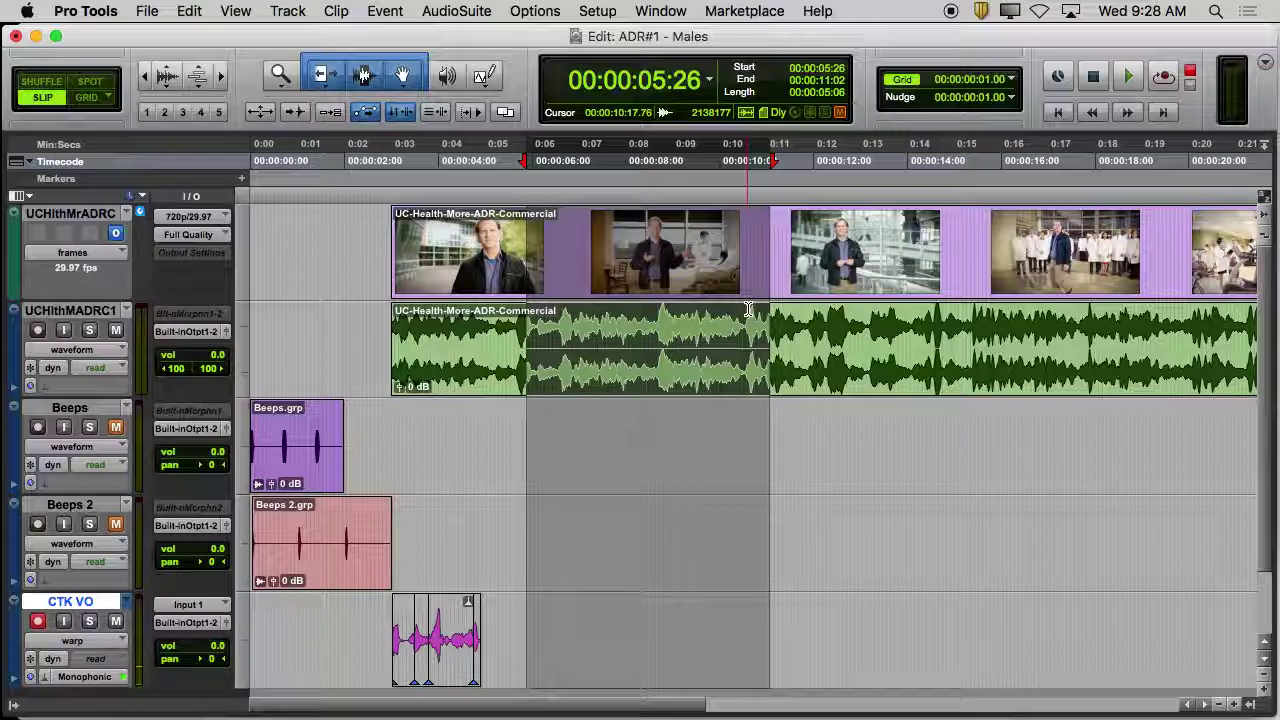
{"action": "left_click", "coordinate": [115, 330]}
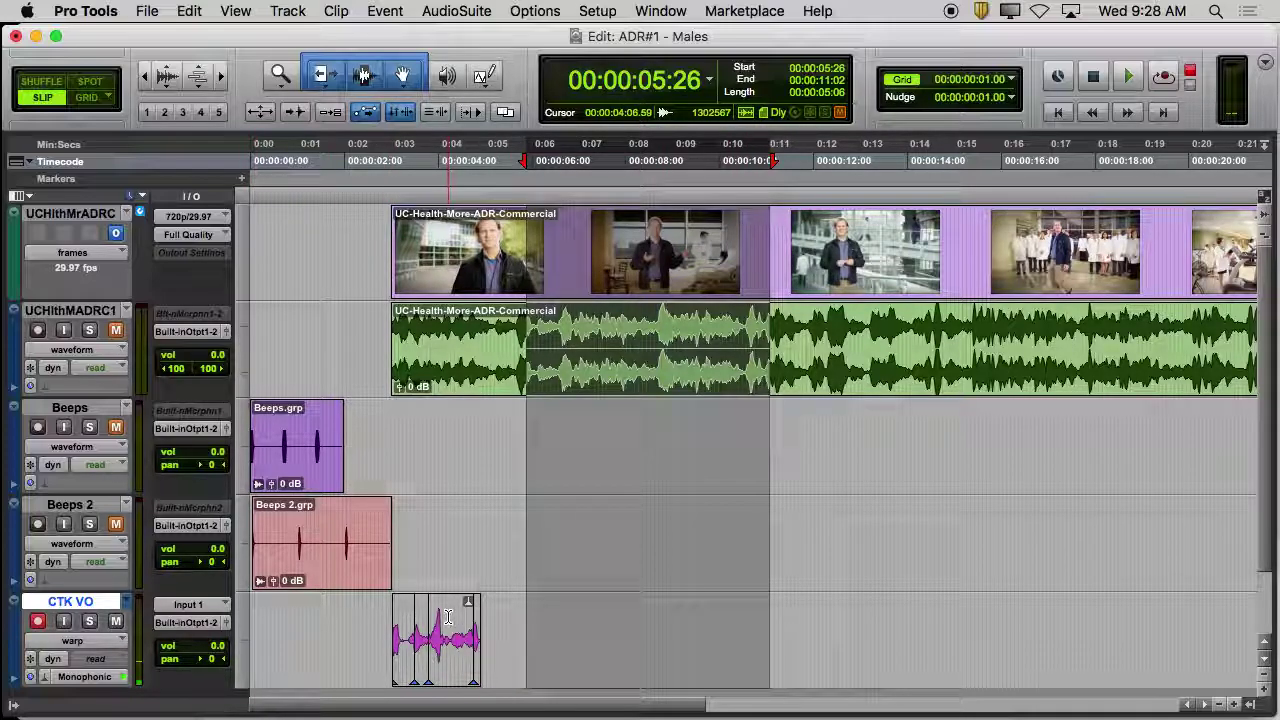
Move the Beeps group to start at 00:00:04:15 and extend the timeline selection from 00:00:04:16 to 00:00:14:03
{"action": "left_click_drag", "start_coordinate": [314, 457], "coordinate": [520, 462]}
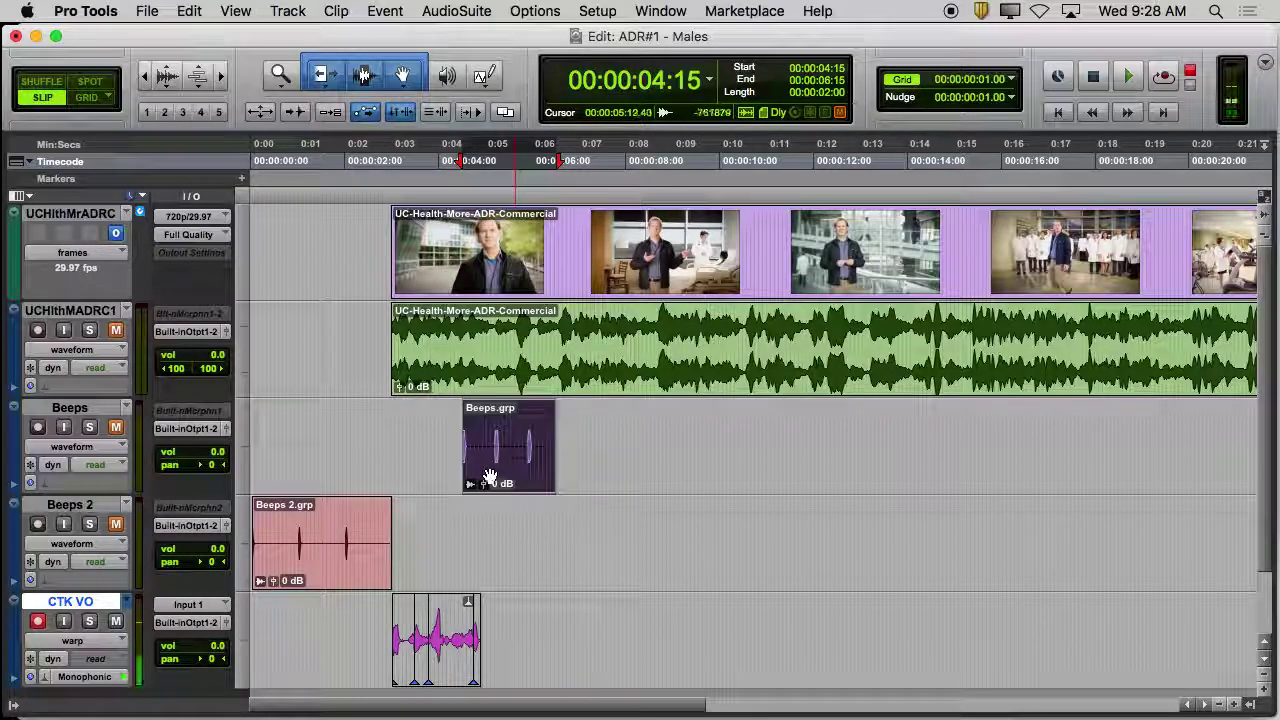
{"action": "left_click_drag", "start_coordinate": [467, 165], "coordinate": [469, 165]}
{"action": "mouse_move", "coordinate": [562, 167]}
{"action": "left_mouse_down"}
{"action": "mouse_move", "coordinate": [898, 172]}
{"action": "mouse_move", "coordinate": [911, 188]}
{"action": "left_mouse_up"}
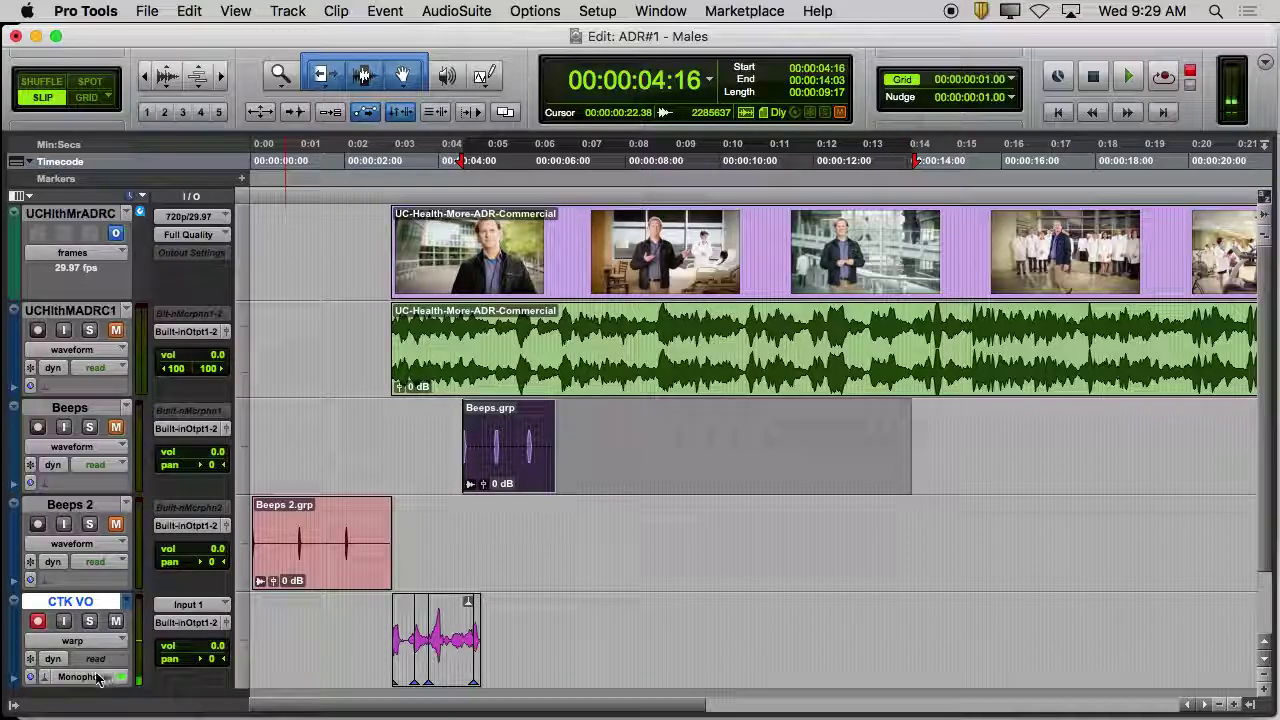
Show the CTK VO track's alternate takes in playlists view to examine them, and return the track to waveform view
{"action": "left_click", "coordinate": [95, 641]}
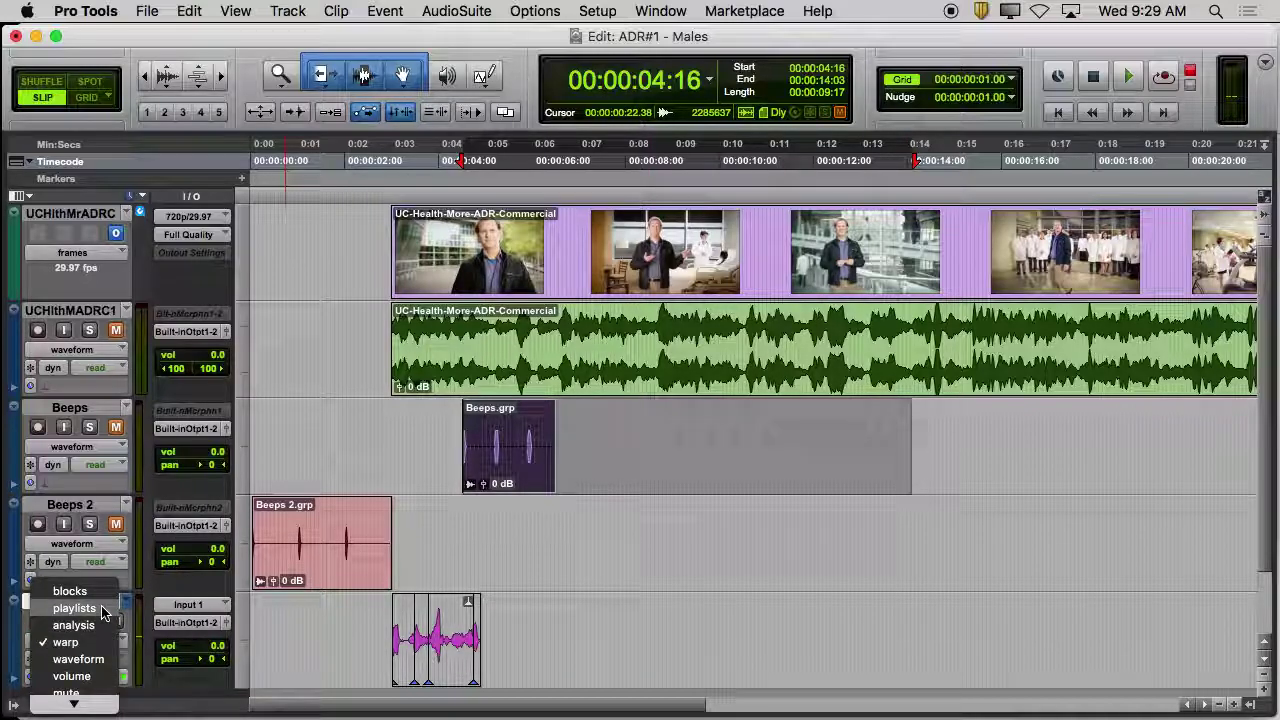
{"action": "left_click", "coordinate": [101, 612]}
{"action": "scroll", "coordinate": [1272, 437], "scroll_direction": "down", "scroll_amount": 1}
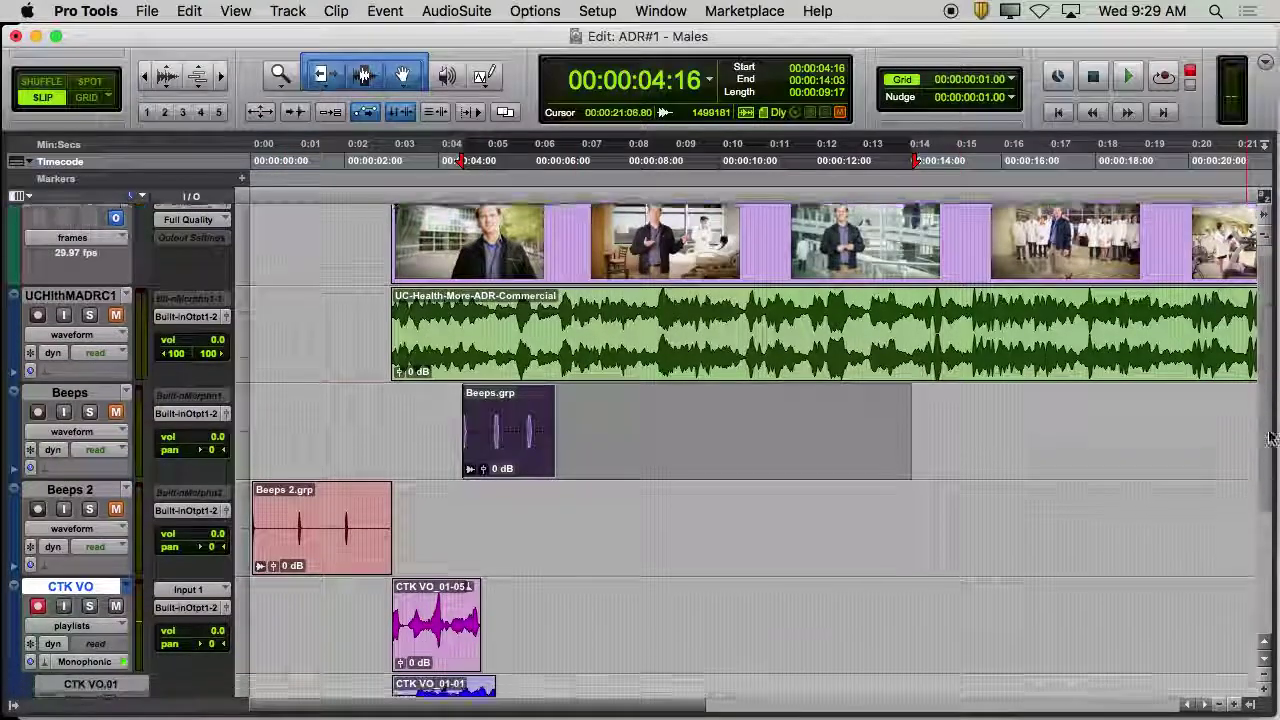
{"action": "scroll", "coordinate": [1272, 437], "scroll_direction": "down", "scroll_amount": 5}
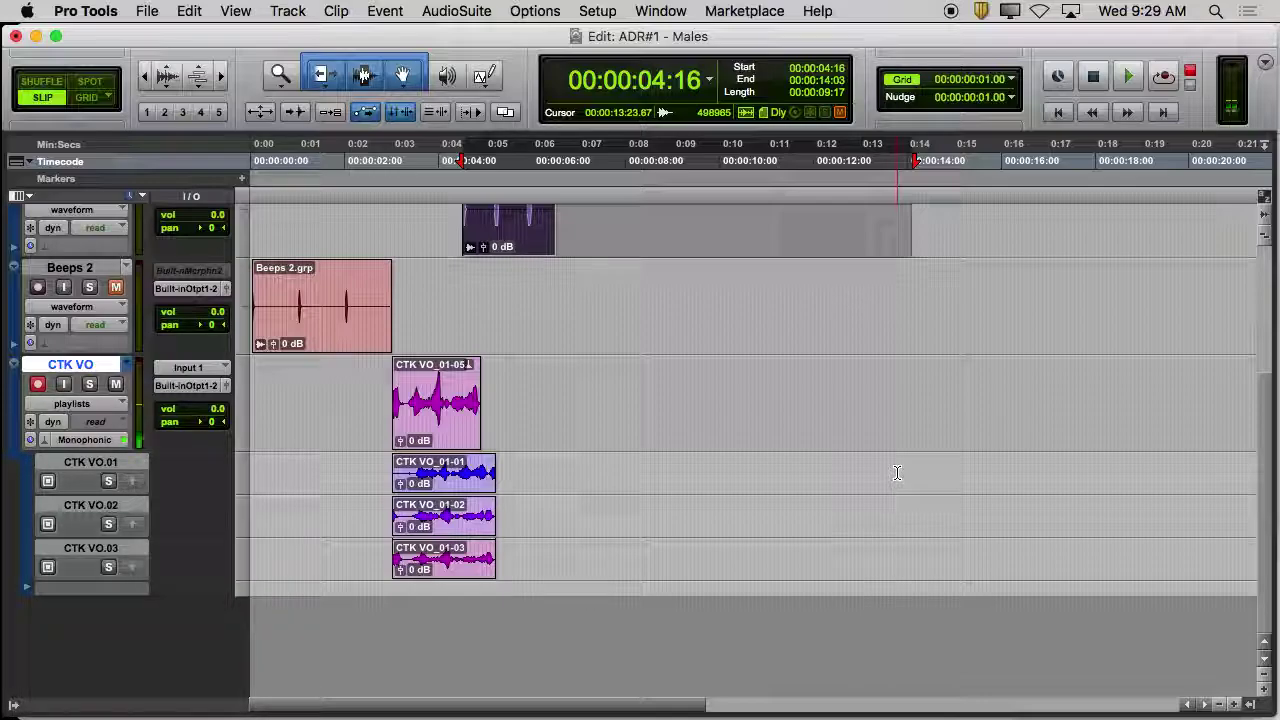
{"action": "key", "text": "shift+r"}
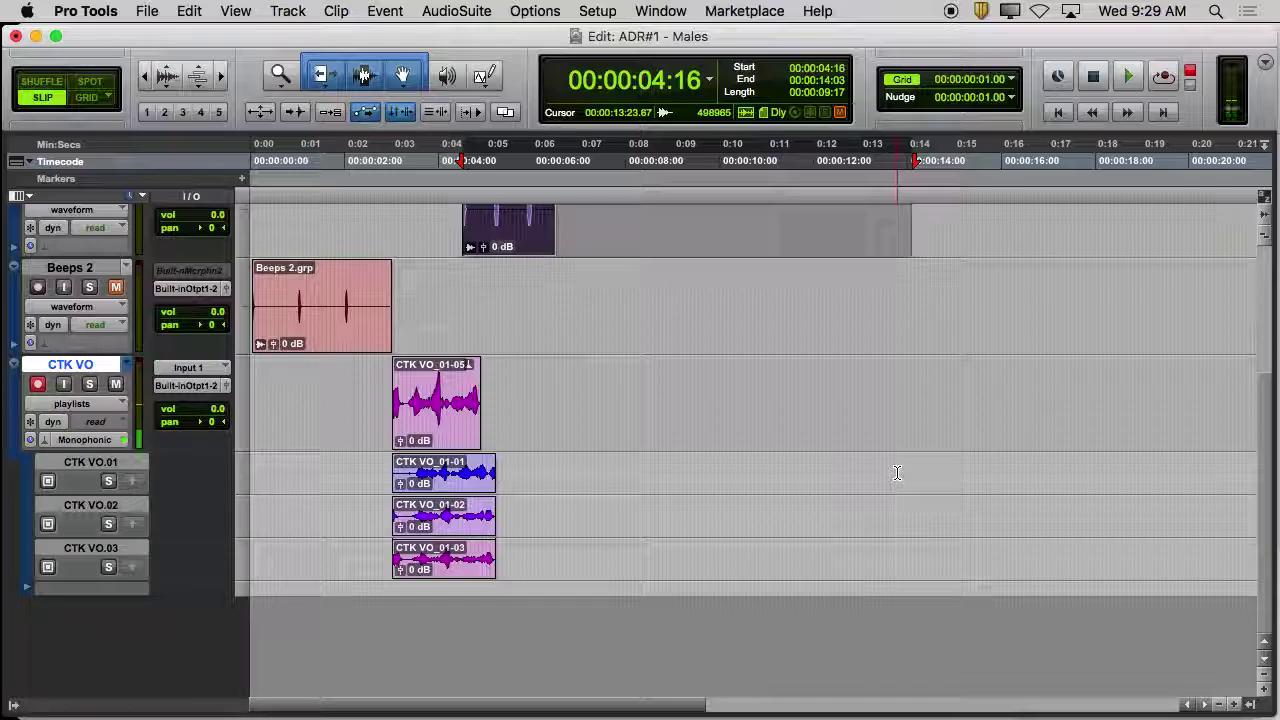
{"action": "left_click", "coordinate": [72, 403]}
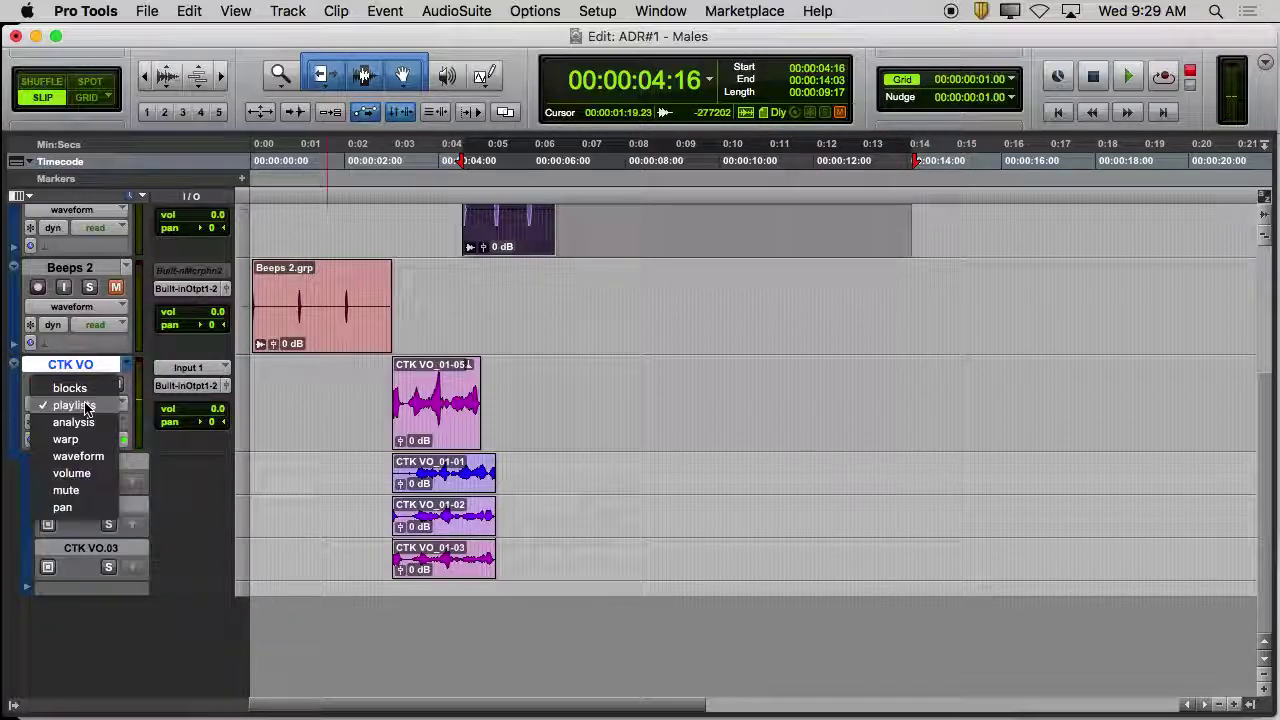
{"action": "left_click", "coordinate": [88, 456]}
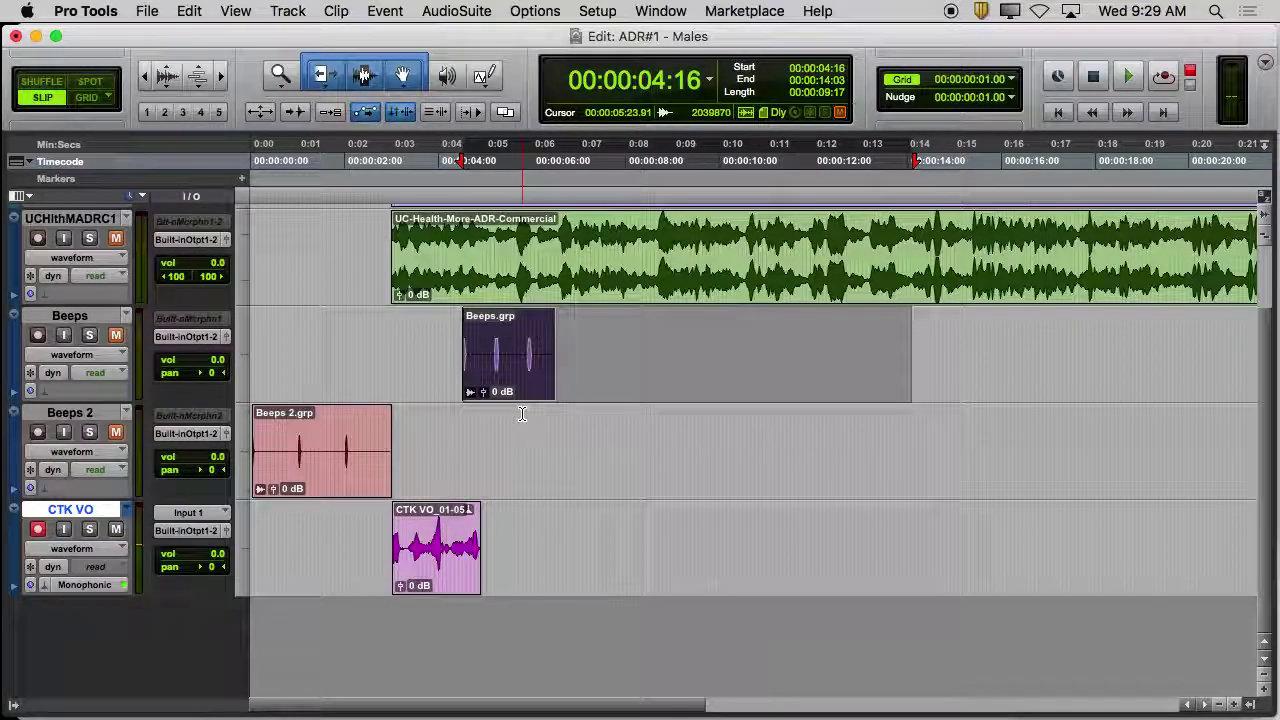
Create one new mono audio track and place it directly above the CTK VO track
{"action": "key", "text": "super+shift+n"}
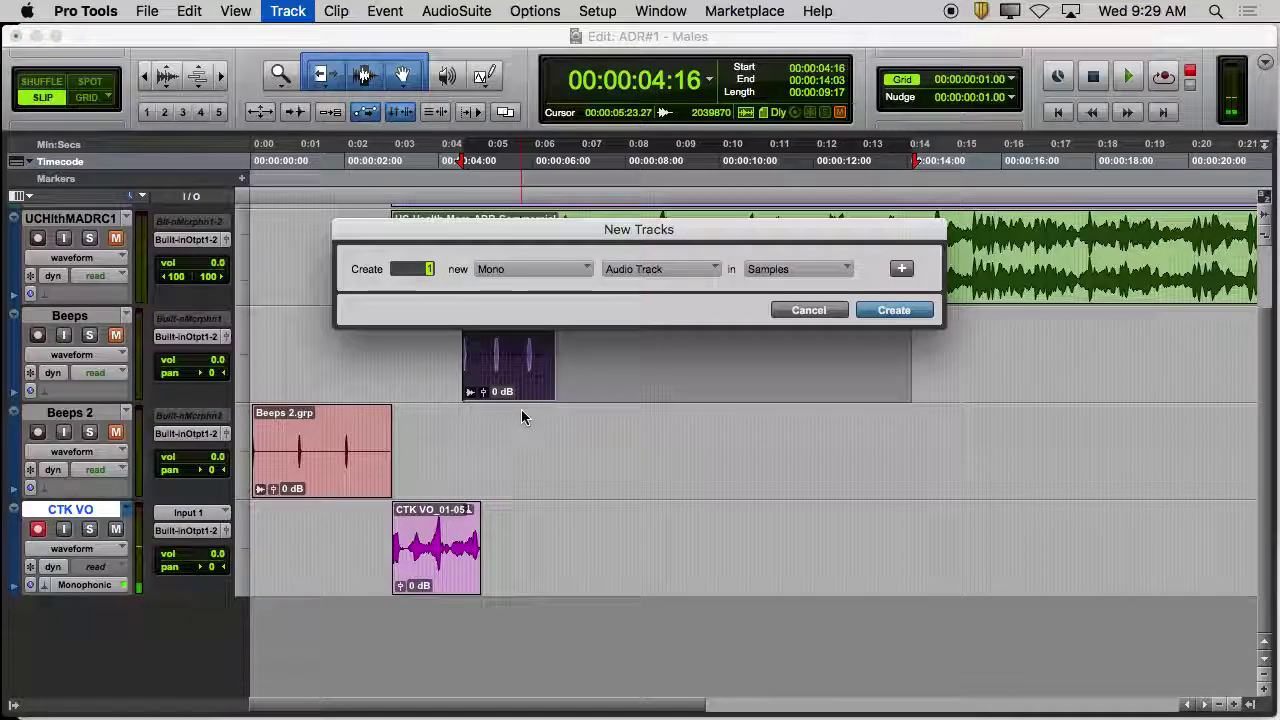
{"action": "key", "text": "Return"}
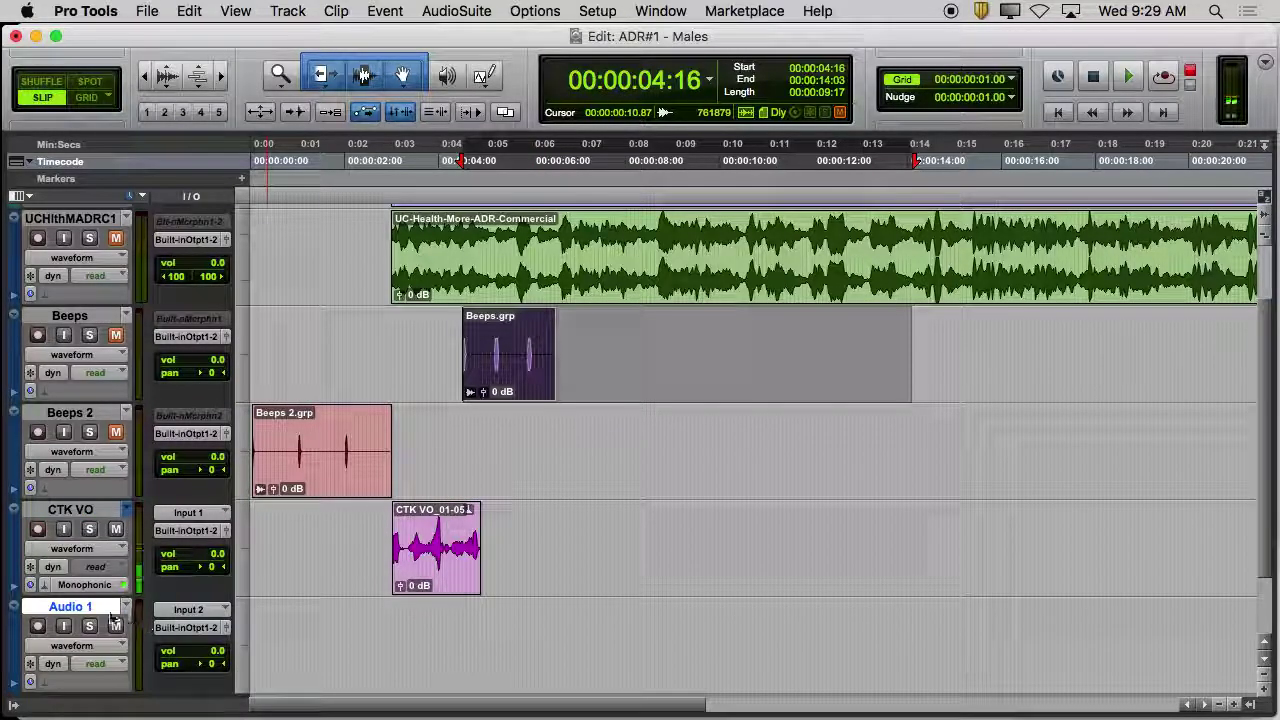
{"action": "left_click_drag", "start_coordinate": [101, 608], "coordinate": [116, 514]}
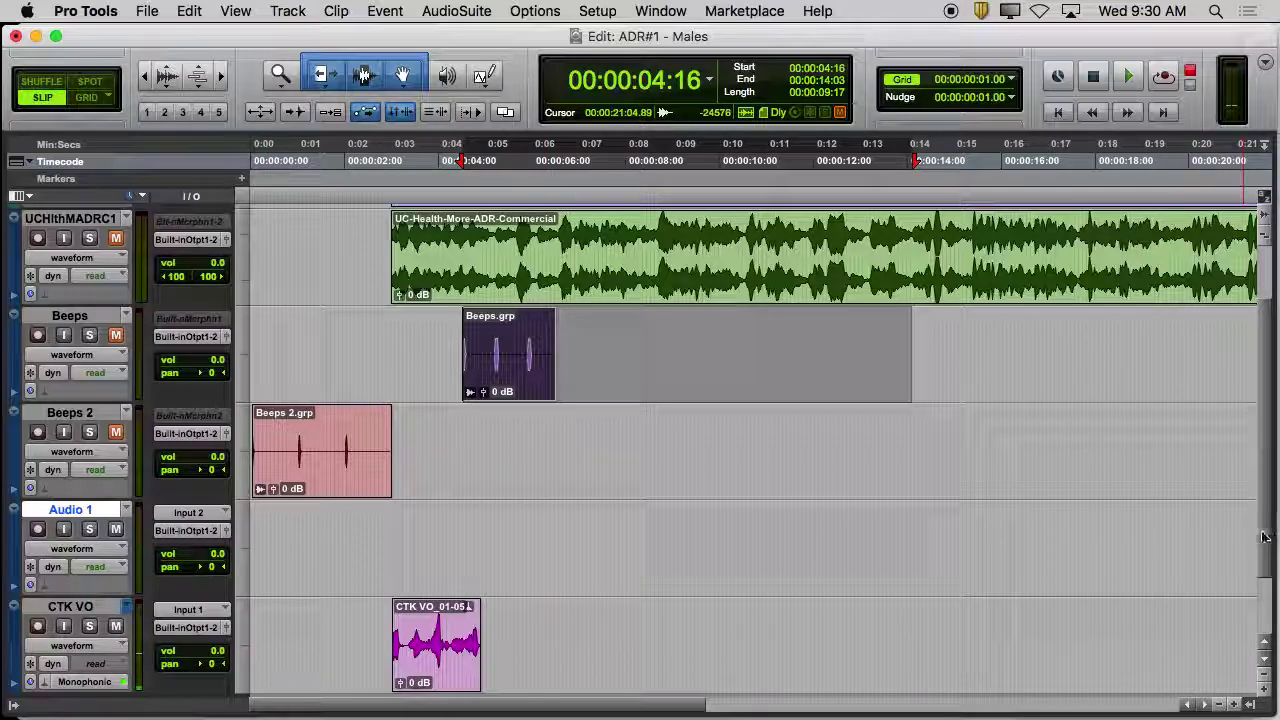
Switch the CTK VO track from waveform to playlists view to display its takes
{"action": "scroll", "coordinate": [1174, 589], "scroll_direction": "down", "scroll_amount": 3}
{"action": "left_click", "coordinate": [72, 548]}
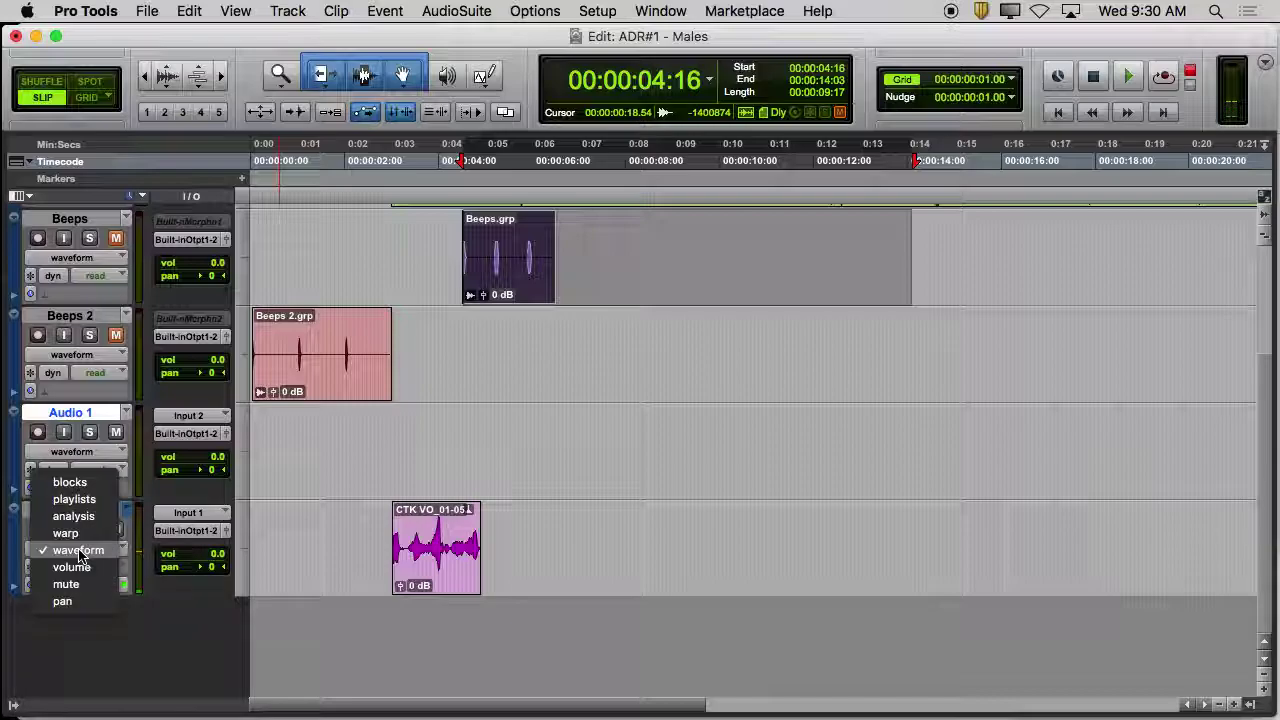
{"action": "left_click", "coordinate": [74, 499]}
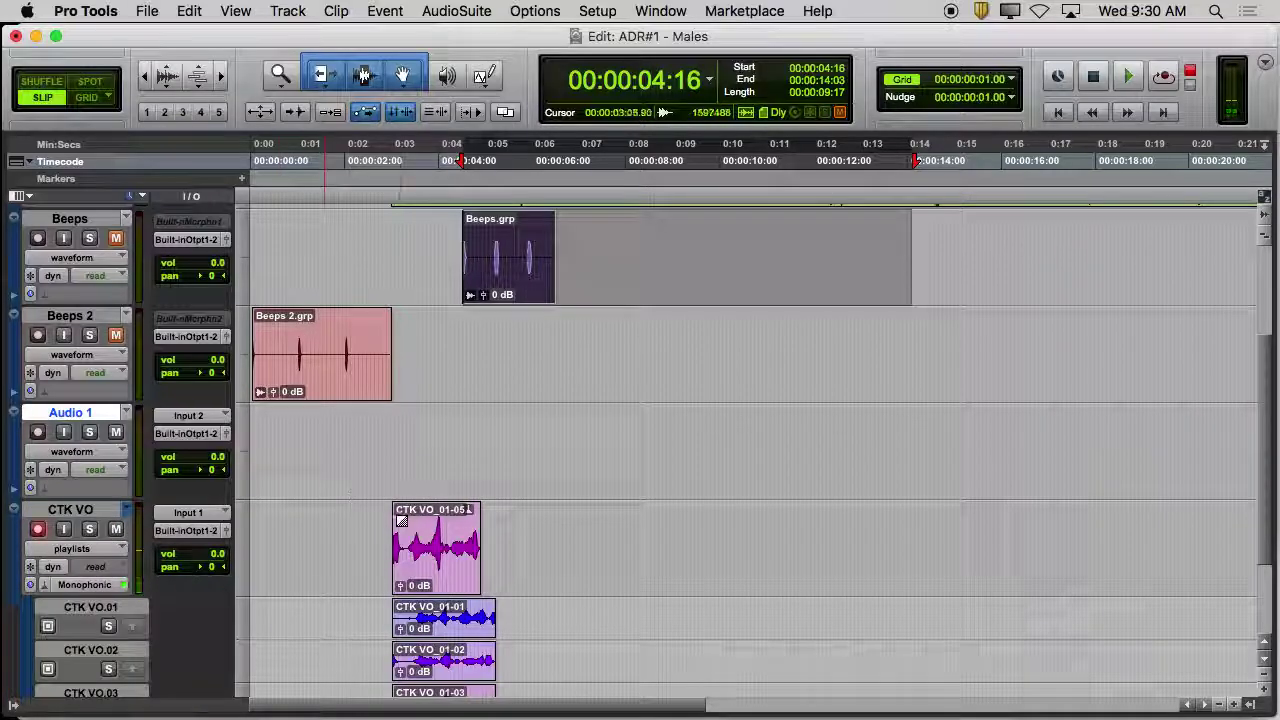
Move the CTK VO_01-05 clip to start at 00:00:07:04 and copy the CTK VO_01-01 take up to the main CTK VO playlist
{"action": "left_click_drag", "start_coordinate": [427, 560], "coordinate": [600, 572]}
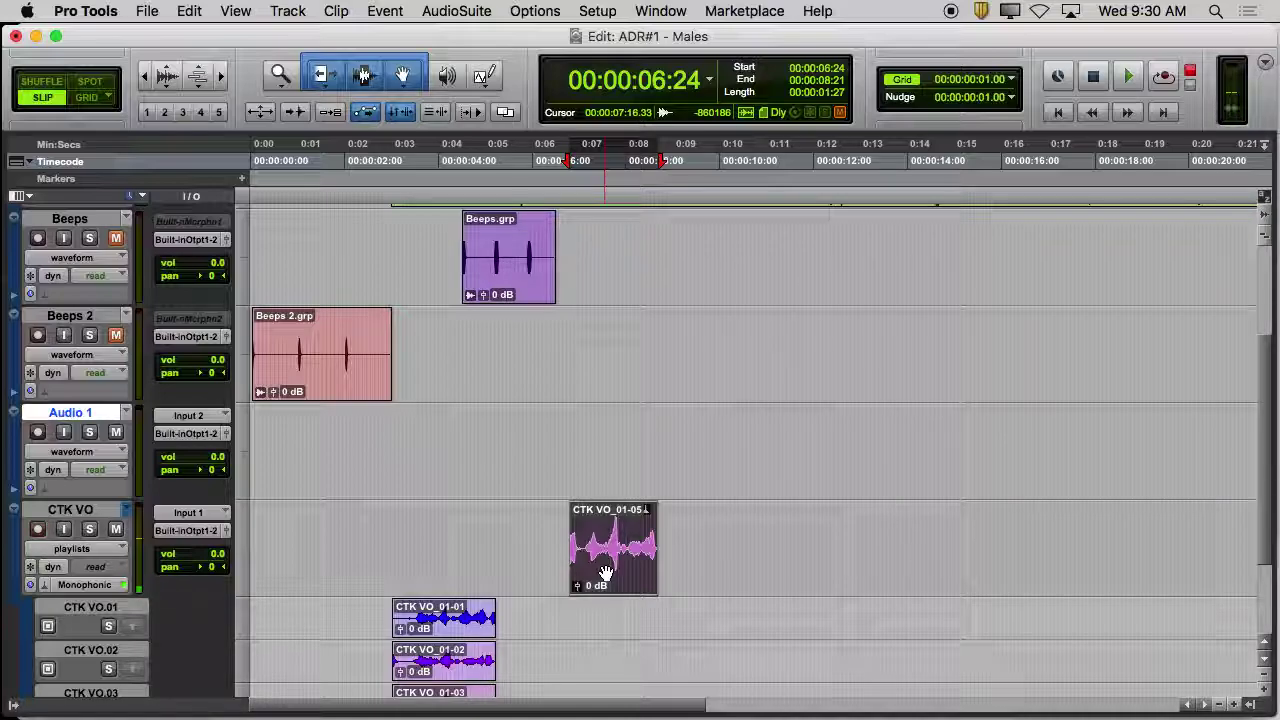
{"action": "left_click_drag", "start_coordinate": [606, 571], "coordinate": [633, 562]}
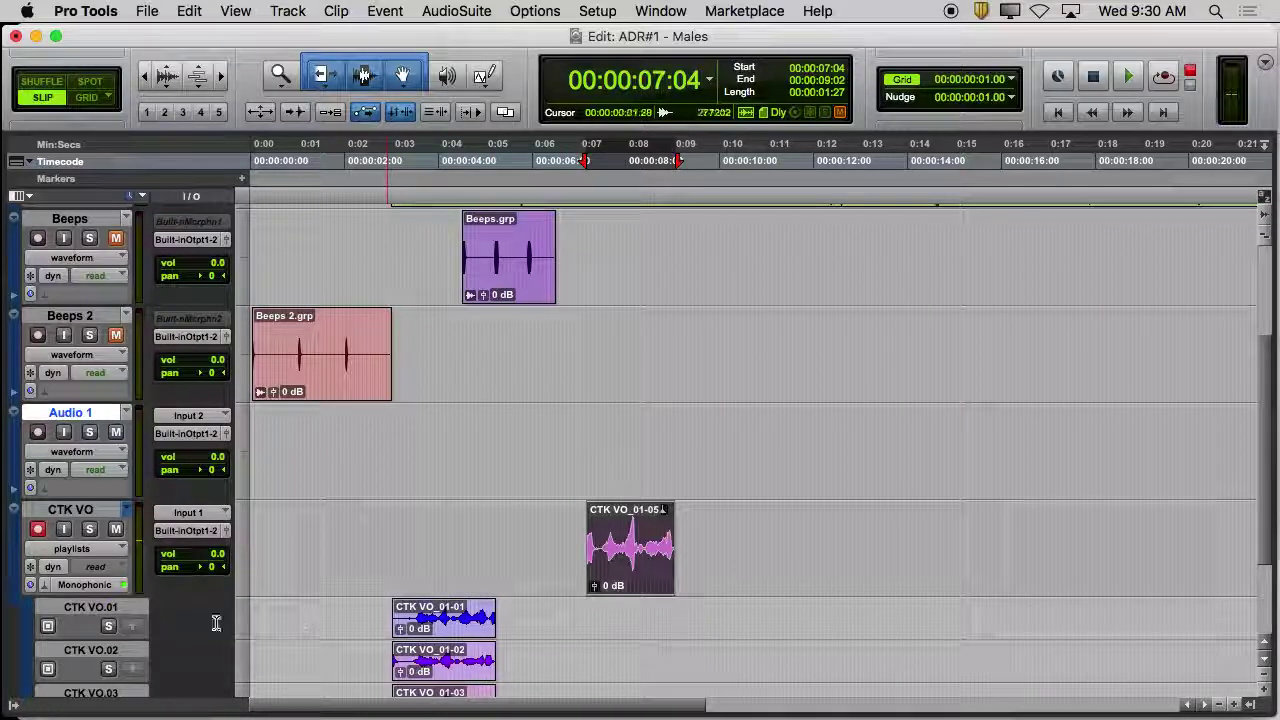
{"action": "left_click", "coordinate": [445, 617]}
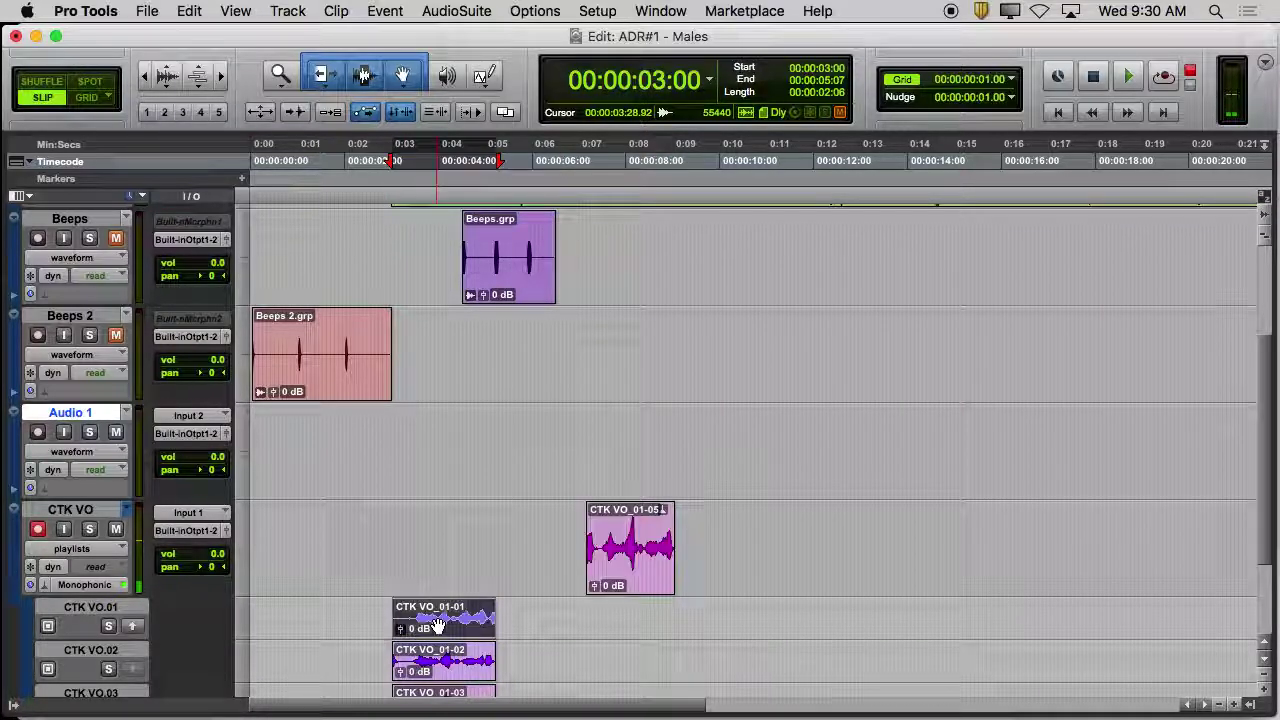
{"action": "left_click", "coordinate": [133, 628]}
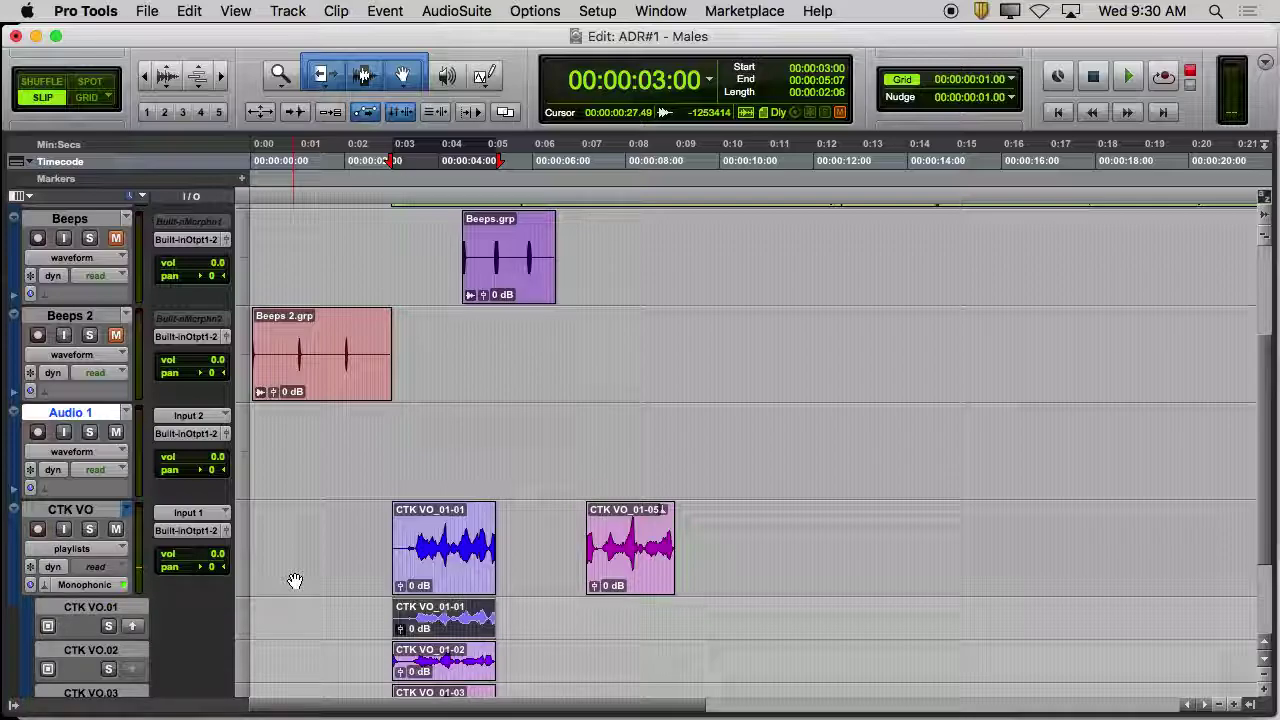
Return the CTK VO_01-05 clip to start at 00:00:03:01 on the main CTK VO playlist, in place of the copied take
{"action": "left_click", "coordinate": [601, 518], "text": "ctrl"}
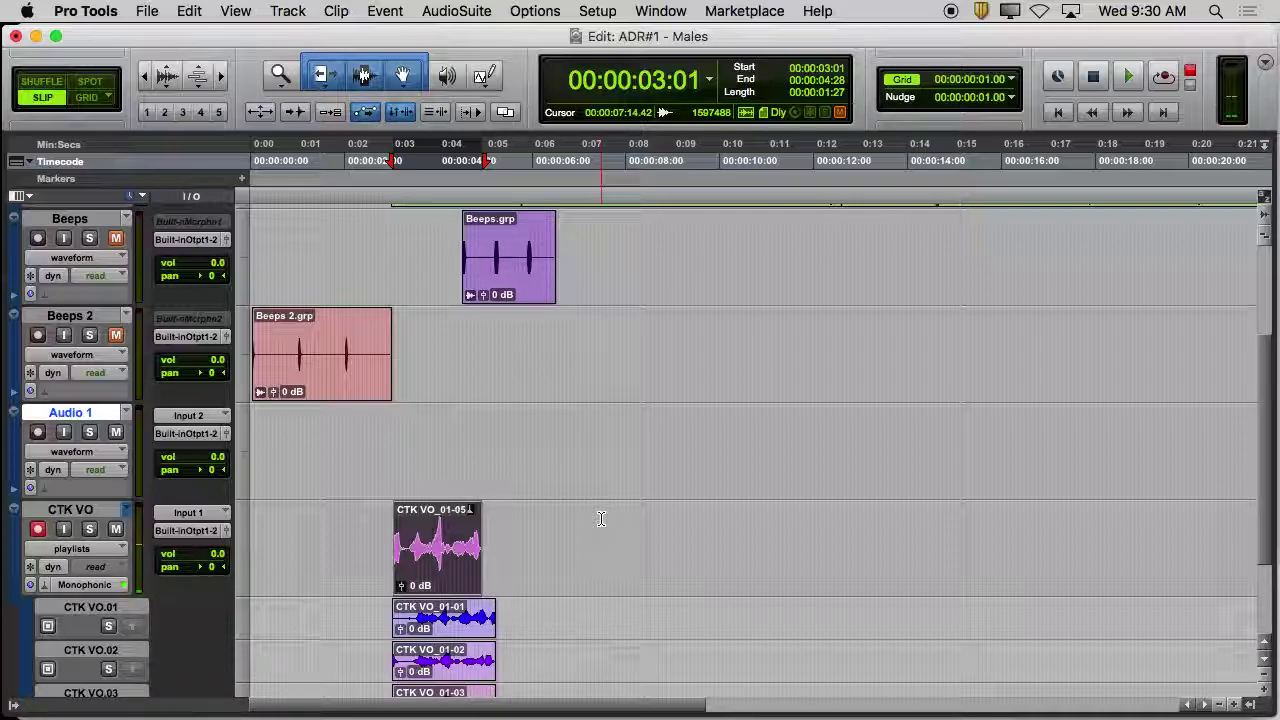
{"action": "key", "text": "shift+r"}
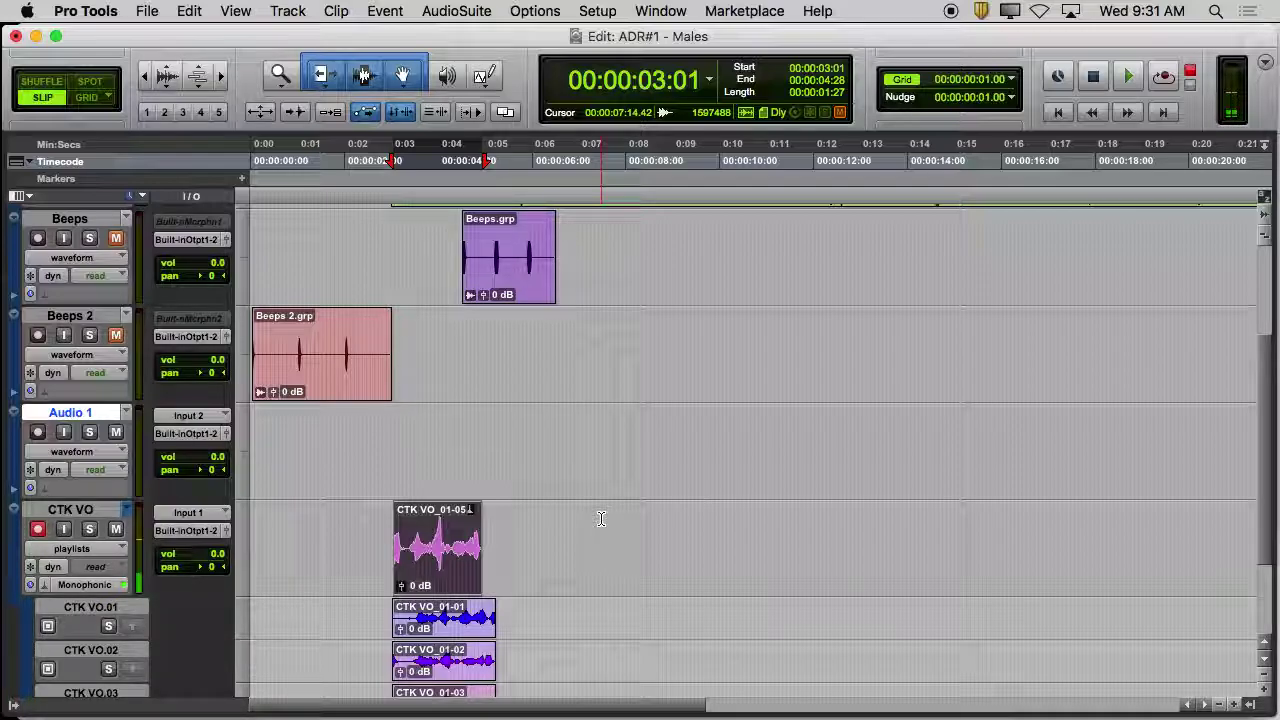
{"action": "key", "text": "shift+r"}
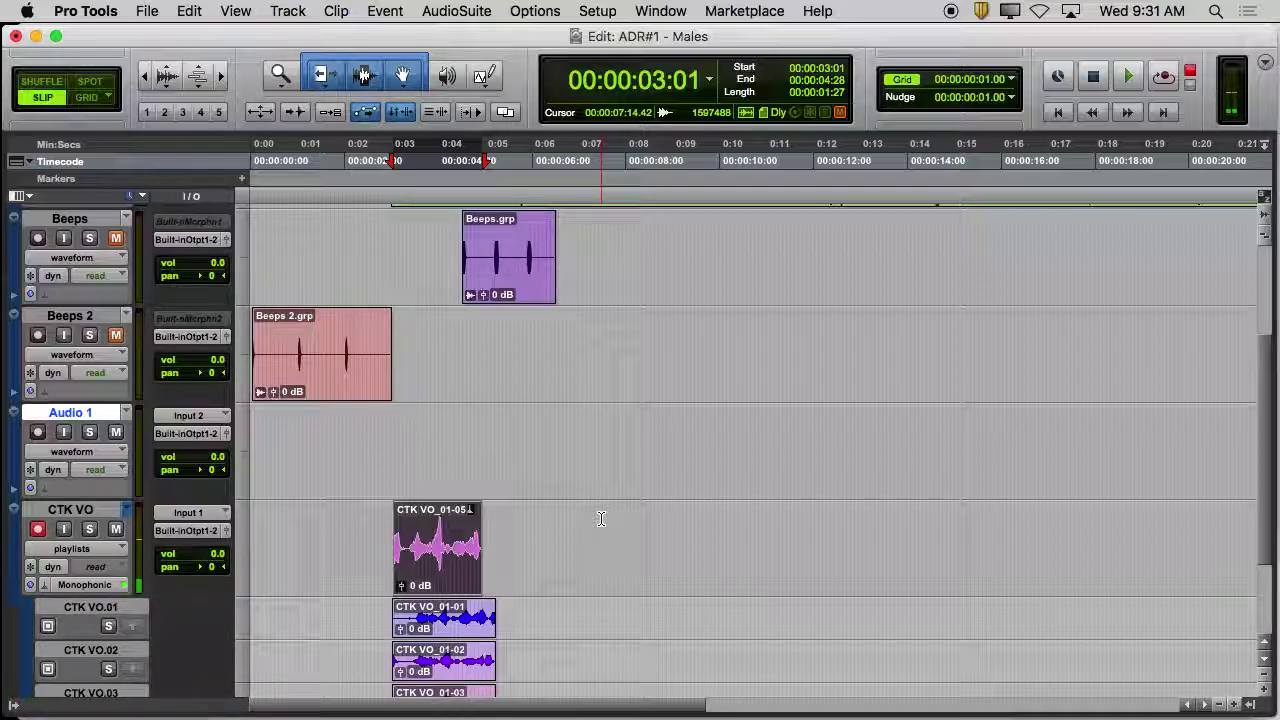